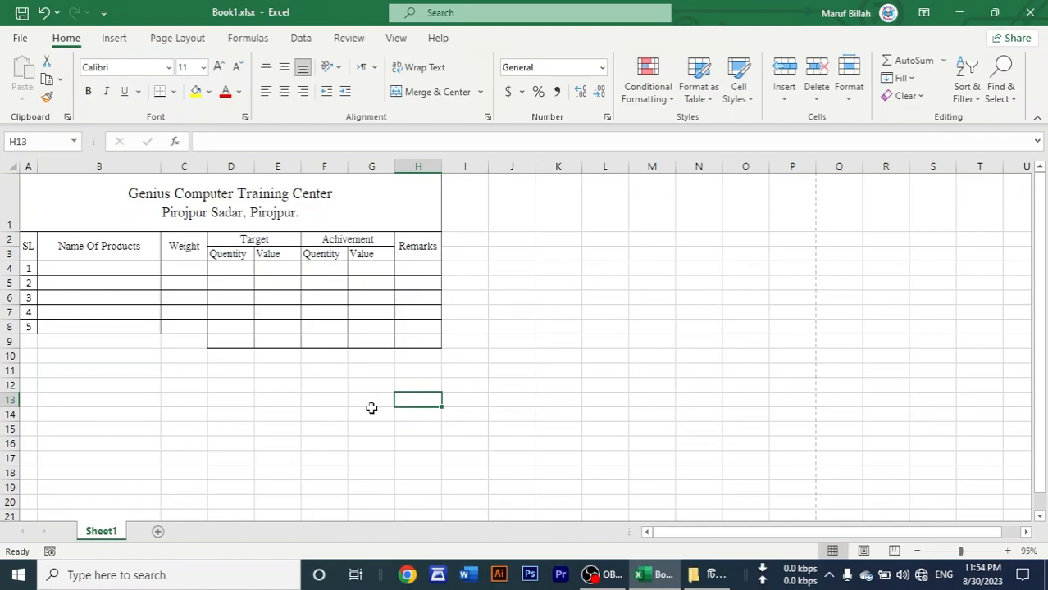
Step: Examine the finished product table on Sheet1 by highlighting its full range A1:H9
{"action": "left_click", "coordinate": [352, 385]}
{"action": "left_click", "coordinate": [158, 221]}
{"action": "mouse_move", "coordinate": [158, 221]}
{"action": "left_mouse_down"}
{"action": "mouse_move", "coordinate": [351, 319]}
{"action": "mouse_move", "coordinate": [368, 340]}
{"action": "left_mouse_up"}
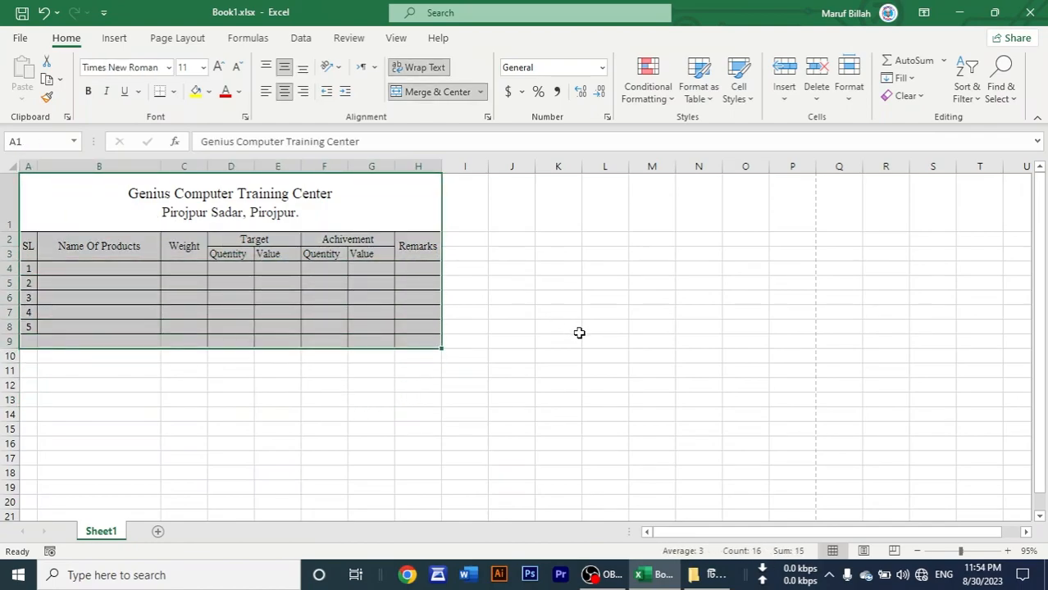
{"action": "left_click", "coordinate": [579, 332]}
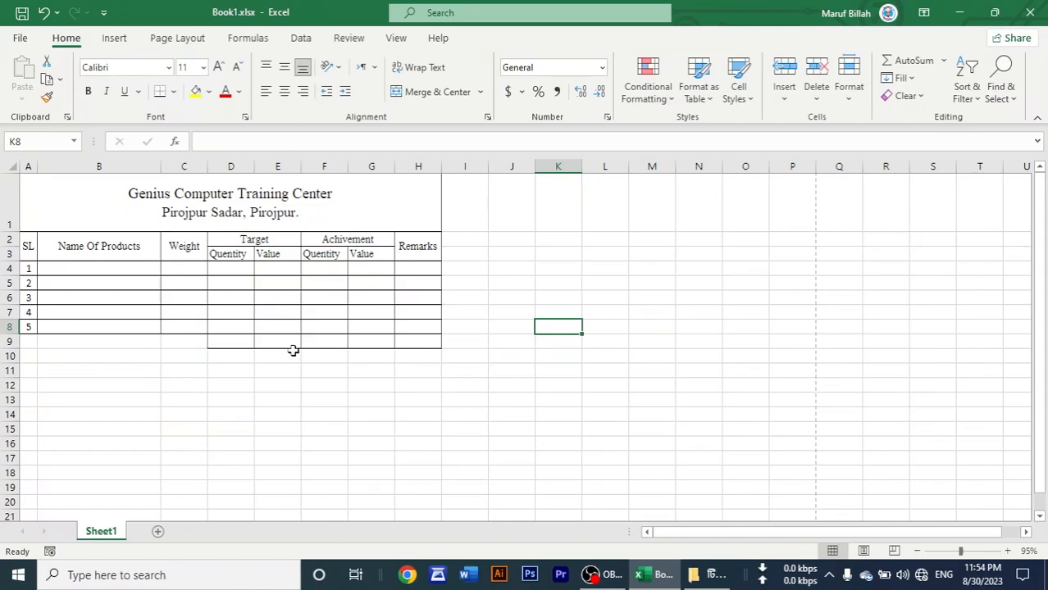
Step: Add a new worksheet and apply All Borders to the range A1:H8
{"action": "left_click", "coordinate": [158, 533]}
{"action": "left_click", "coordinate": [132, 304]}
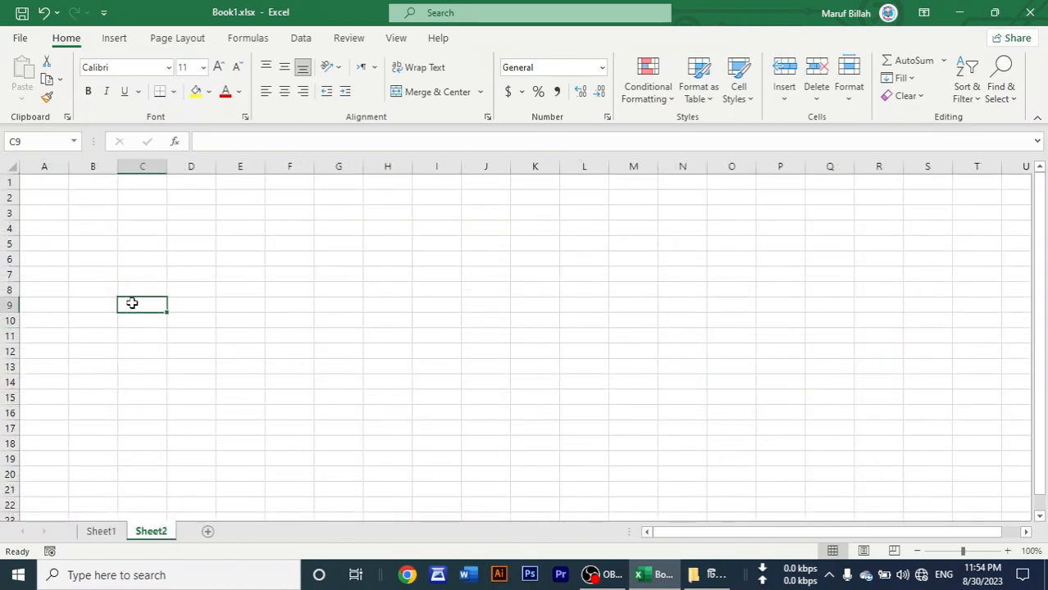
{"action": "left_click_drag", "start_coordinate": [58, 184], "coordinate": [334, 180]}
{"action": "left_click_drag", "start_coordinate": [256, 181], "coordinate": [400, 290]}
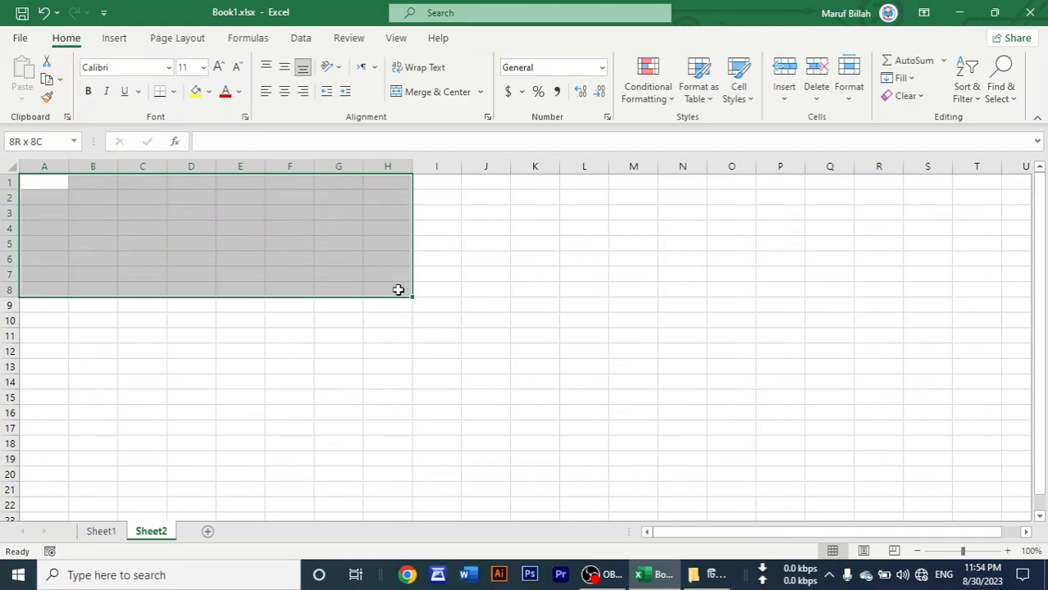
{"action": "left_click", "coordinate": [173, 91]}
{"action": "left_click", "coordinate": [188, 244]}
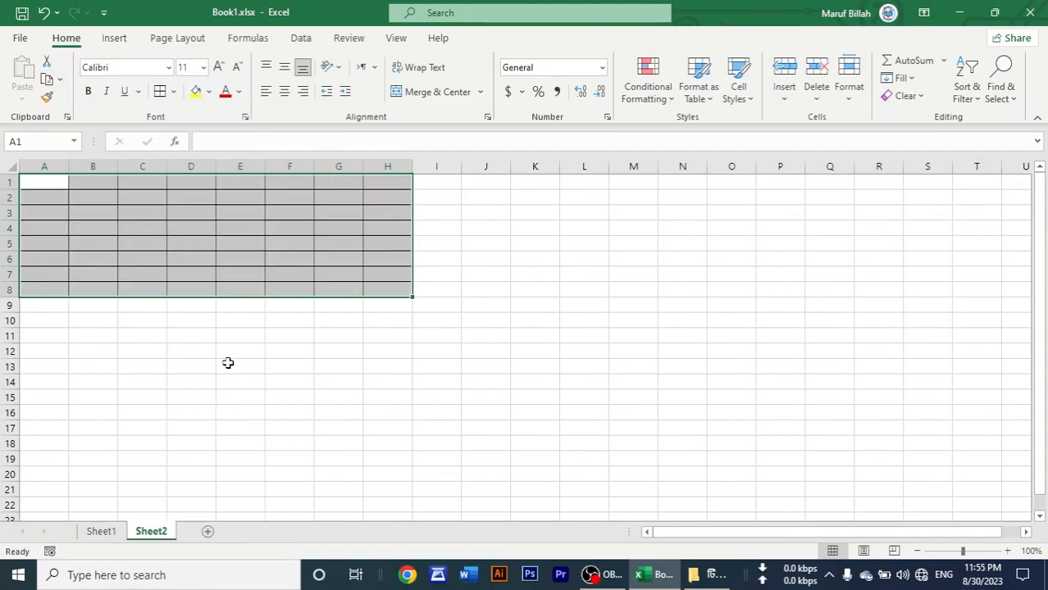
Step: Check the bordered grid in the print preview and return to the sheet
{"action": "left_click", "coordinate": [227, 363]}
{"action": "left_click_drag", "start_coordinate": [59, 183], "coordinate": [398, 290]}
{"action": "left_click", "coordinate": [365, 358]}
{"action": "left_click", "coordinate": [21, 38]}
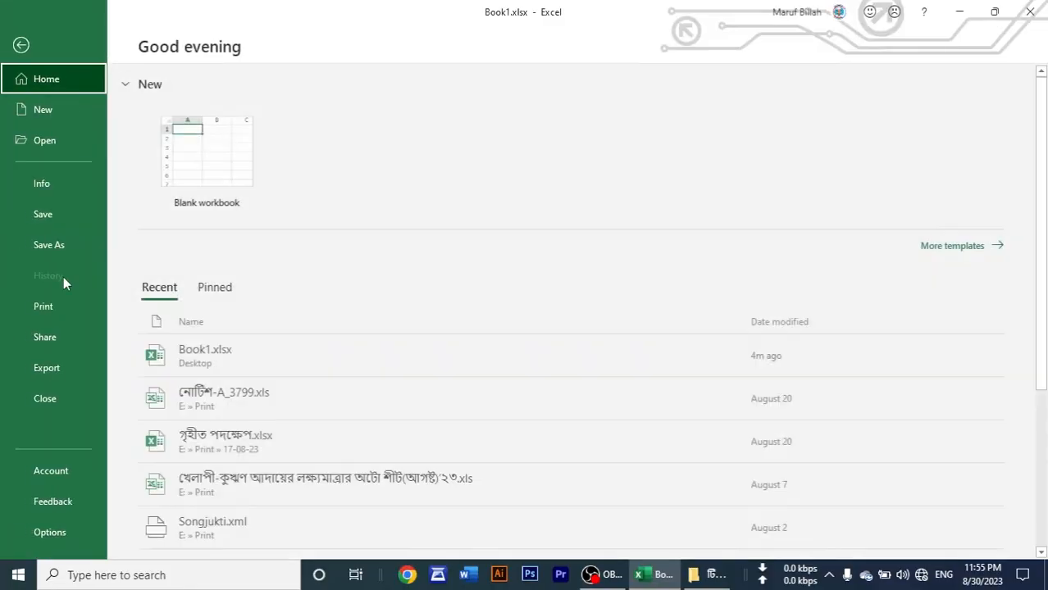
{"action": "left_click", "coordinate": [64, 304]}
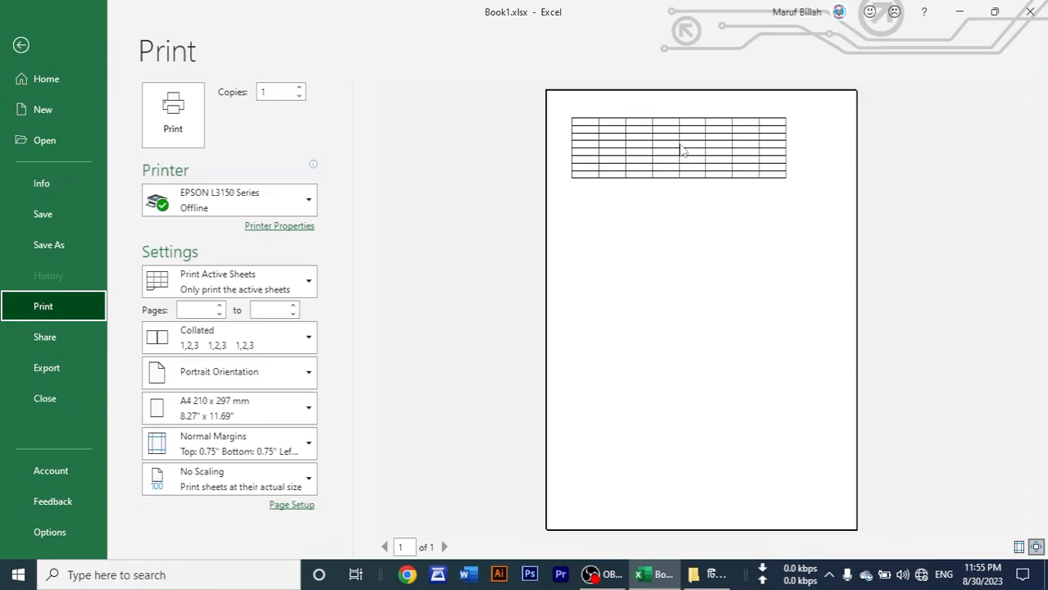
{"action": "left_click", "coordinate": [23, 45]}
Step: Enter the sample headings Name, Fa name, mo name and mobile in cells D11 to G11
{"action": "left_click", "coordinate": [178, 330]}
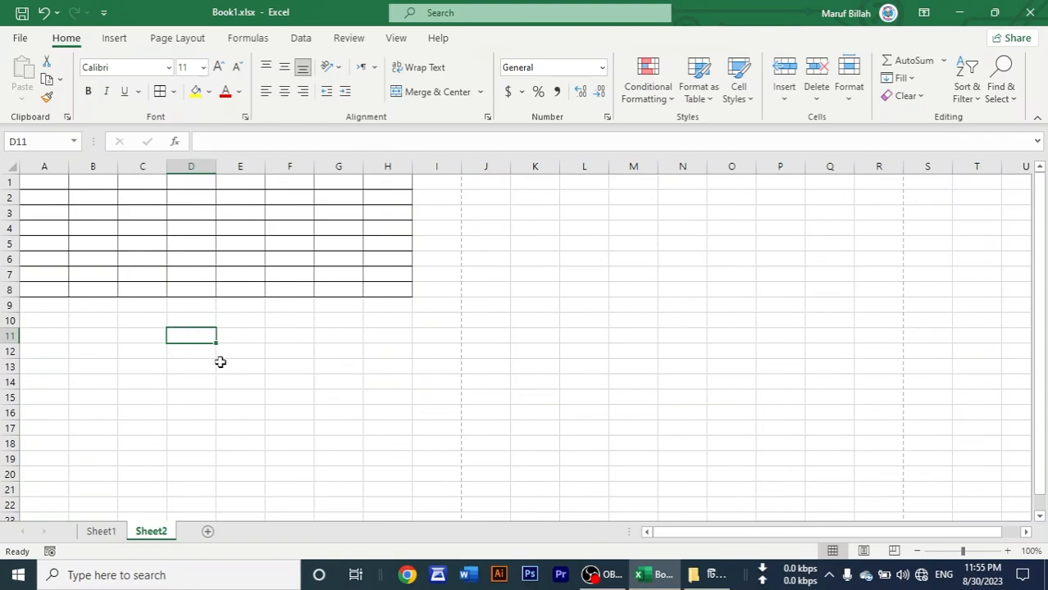
{"action": "type", "text": "Name"}
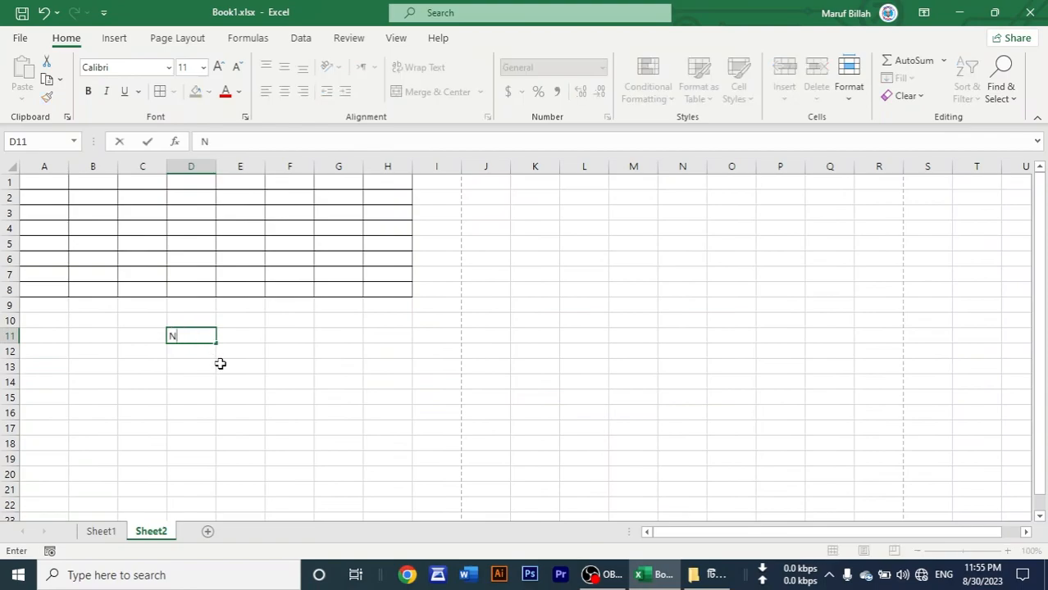
{"action": "key", "text": "Tab"}
{"action": "type", "text": "Fa name"}
{"action": "key", "text": "Tab"}
{"action": "type", "text": "mo name"}
{"action": "key", "text": "Tab"}
{"action": "type", "text": "mobile"}
{"action": "left_click", "coordinate": [215, 364]}
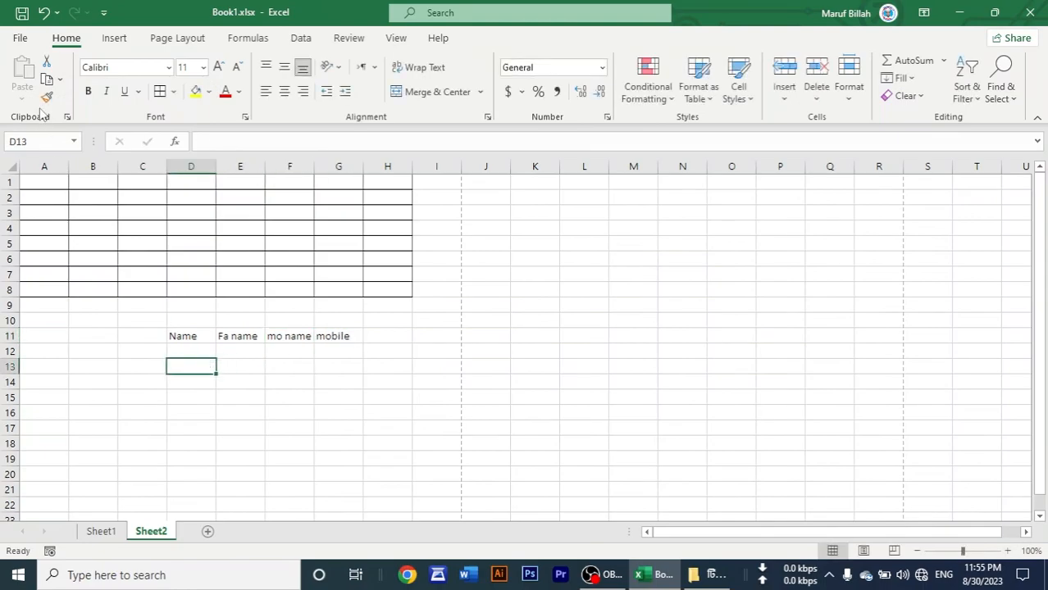
Step: View the sheet with its unbordered headings in the print preview, zoom in on the page and return
{"action": "left_click", "coordinate": [21, 40]}
{"action": "left_click", "coordinate": [82, 304]}
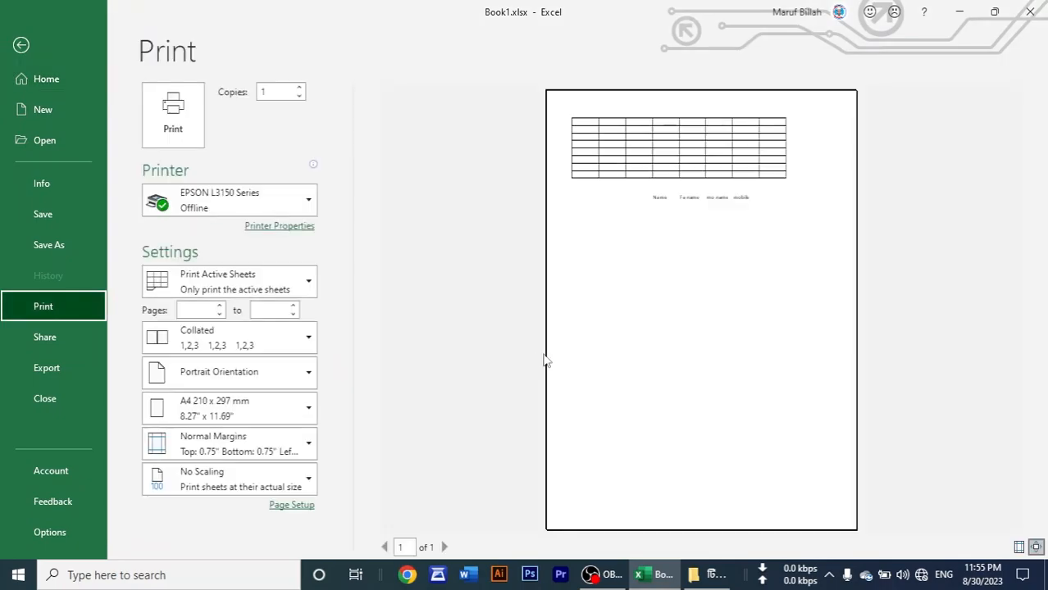
{"action": "left_click", "coordinate": [730, 452]}
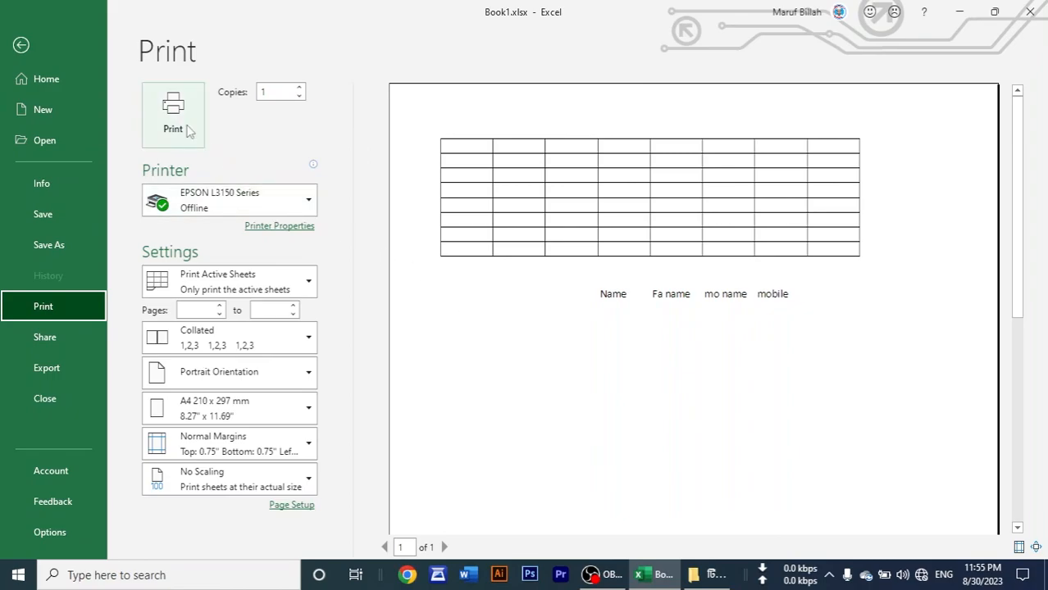
{"action": "left_click", "coordinate": [25, 48]}
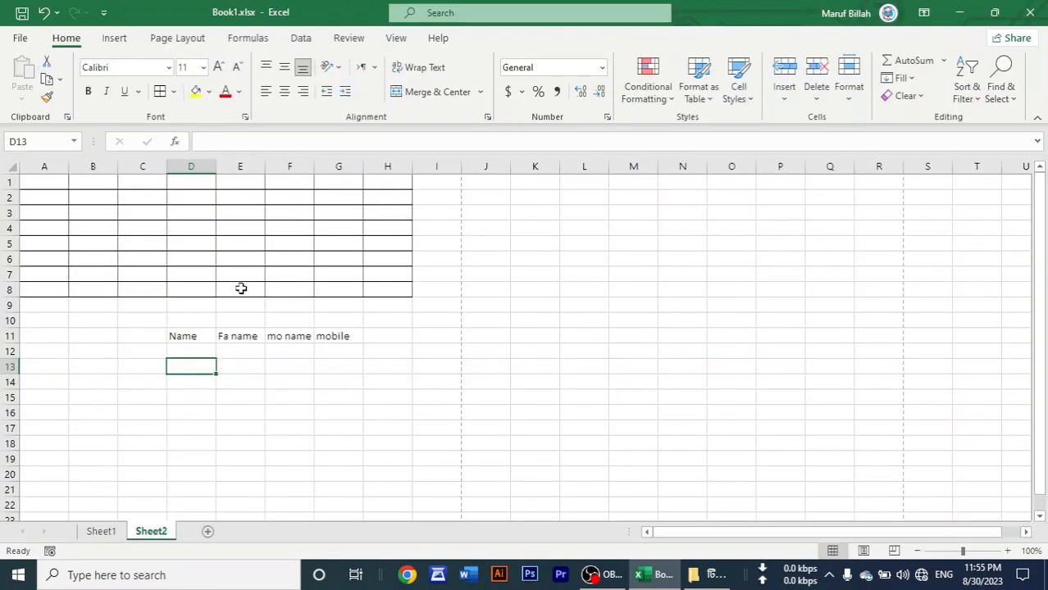
Step: Delete the sample headings in row 11 below the bordered grid
{"action": "left_click_drag", "start_coordinate": [159, 331], "coordinate": [386, 358]}
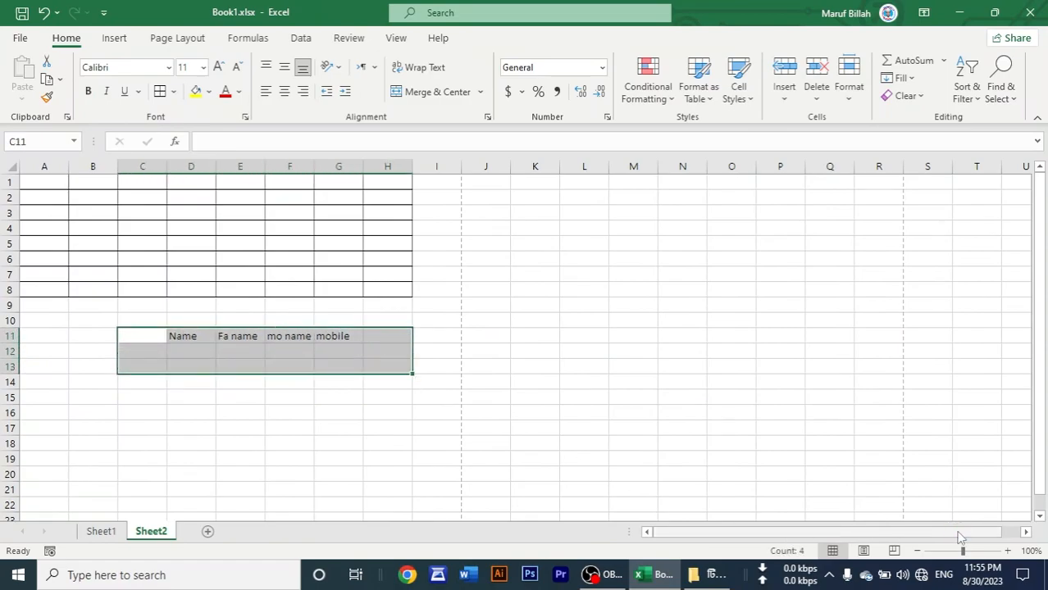
{"action": "scroll", "coordinate": [957, 537], "scroll_direction": "down", "scroll_amount": 2}
{"action": "left_click", "coordinate": [92, 207]}
{"action": "left_click_drag", "start_coordinate": [136, 270], "coordinate": [287, 310]}
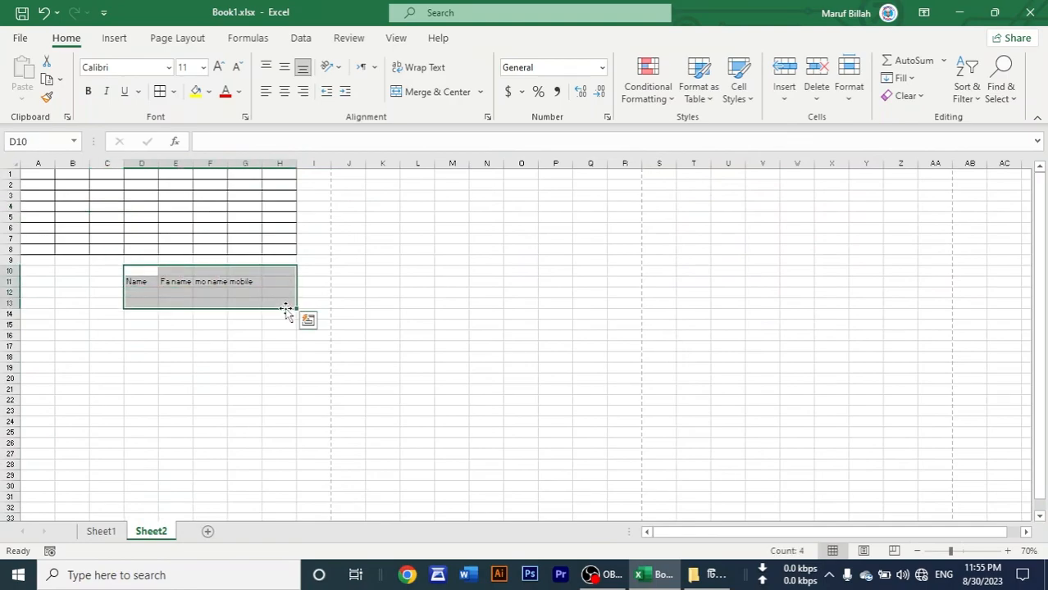
{"action": "key", "text": "Delete"}
{"action": "left_click", "coordinate": [206, 345]}
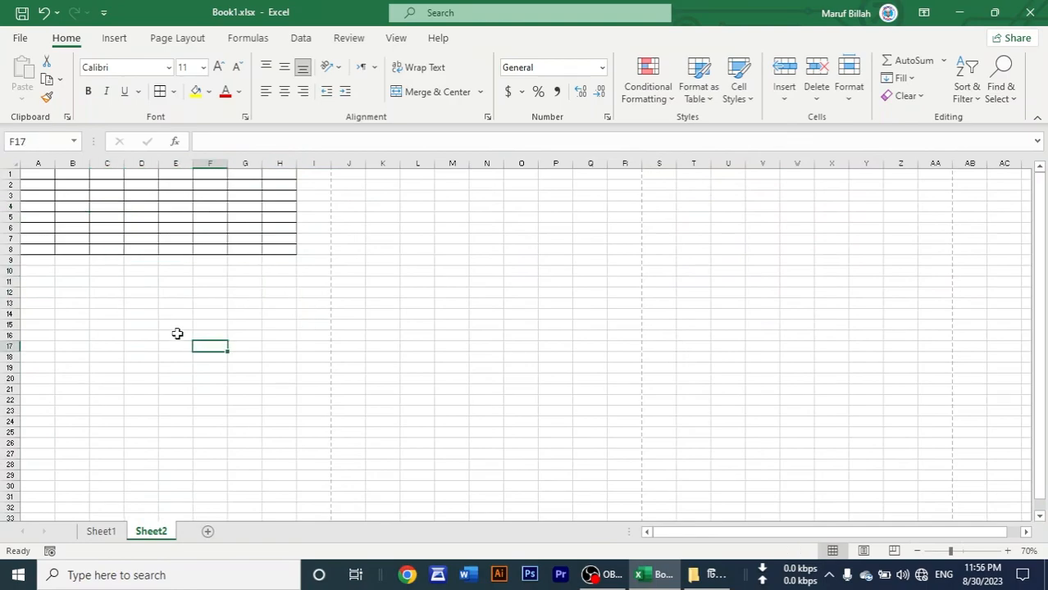
{"action": "left_click_drag", "start_coordinate": [41, 174], "coordinate": [278, 166]}
{"action": "left_click", "coordinate": [69, 195]}
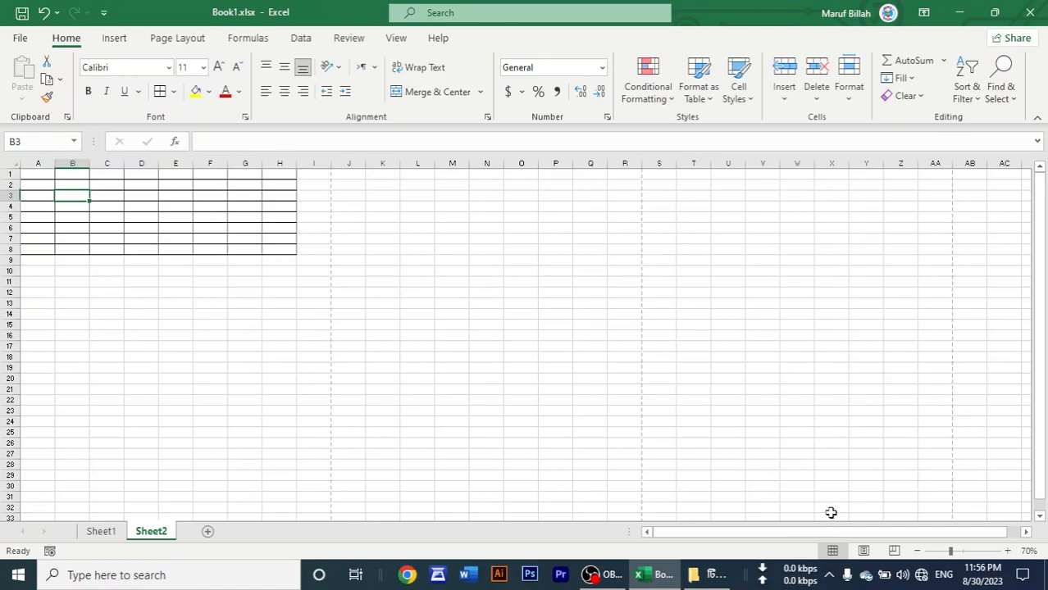
{"action": "scroll", "coordinate": [348, 456], "scroll_direction": "up", "scroll_amount": 3, "text": "ctrl"}
{"action": "scroll", "coordinate": [343, 450], "scroll_direction": "up", "scroll_amount": 4, "text": "ctrl"}
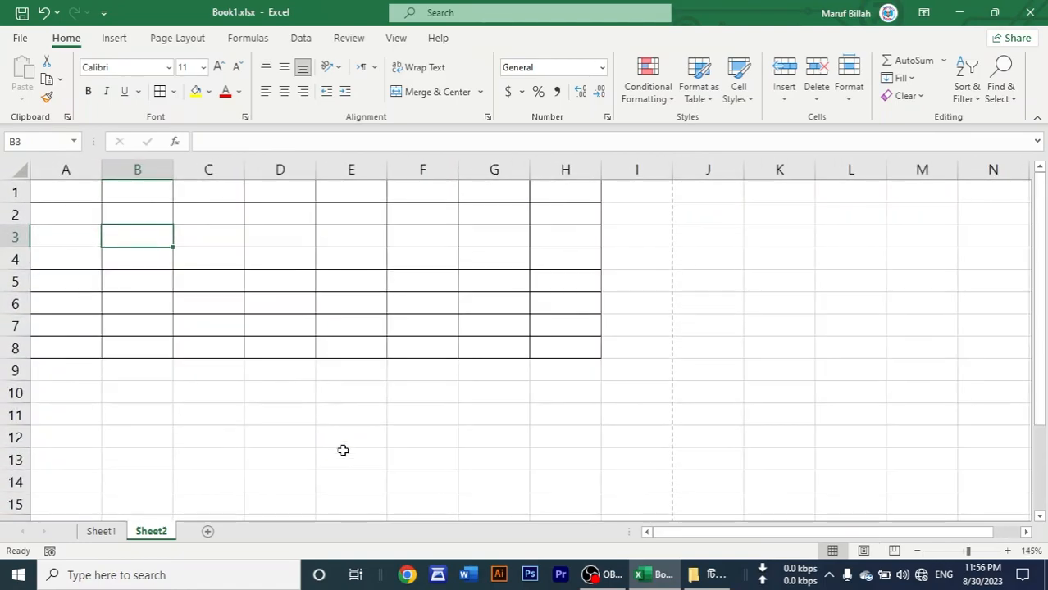
{"action": "left_click_drag", "start_coordinate": [77, 200], "coordinate": [686, 212]}
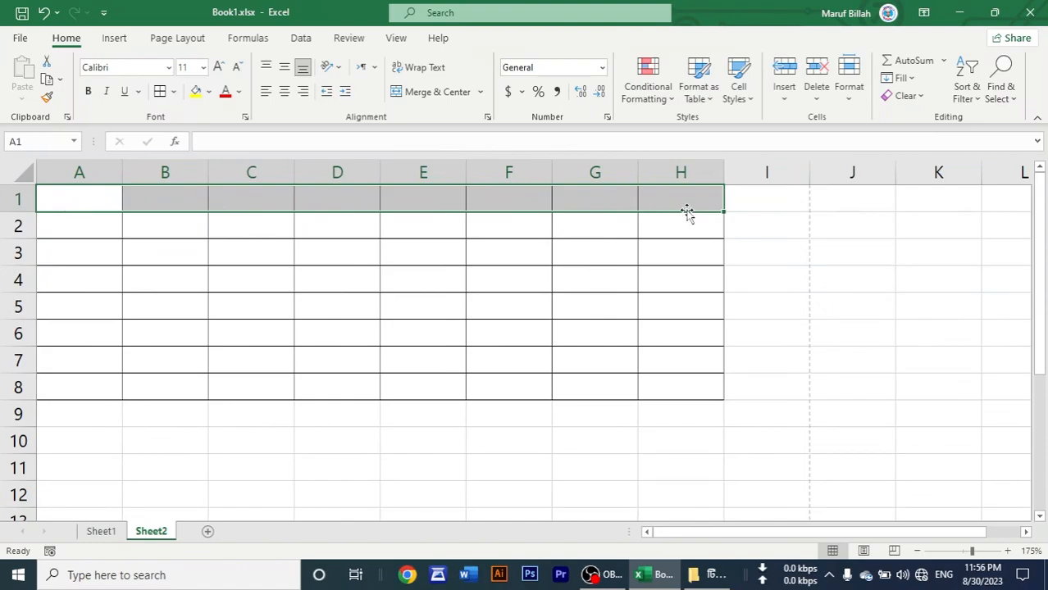
{"action": "left_click", "coordinate": [653, 262]}
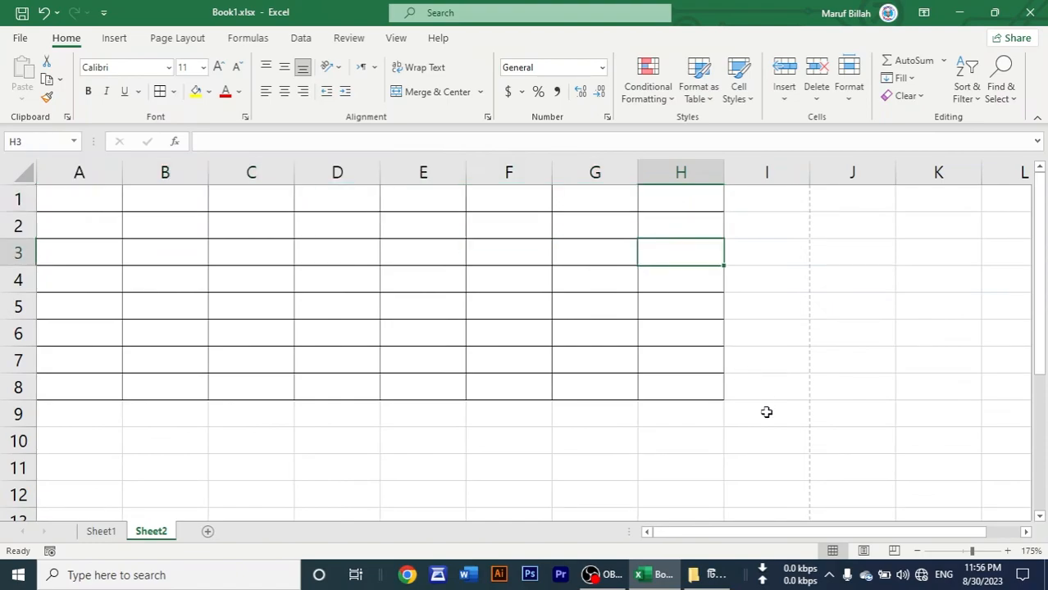
{"action": "left_click", "coordinate": [773, 328]}
{"action": "left_click", "coordinate": [771, 300]}
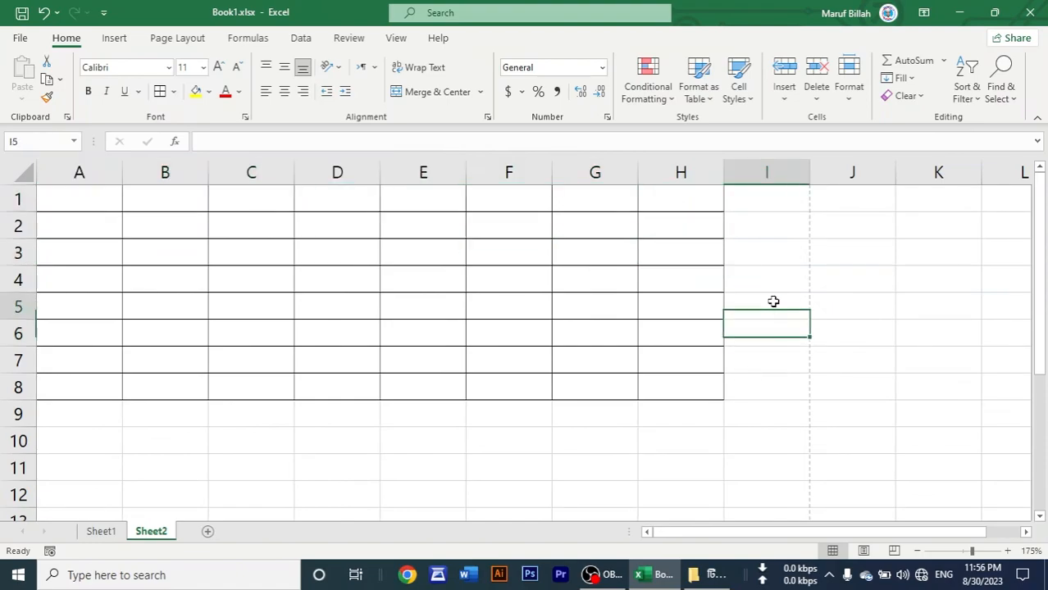
{"action": "left_click", "coordinate": [769, 277]}
{"action": "left_click", "coordinate": [763, 245]}
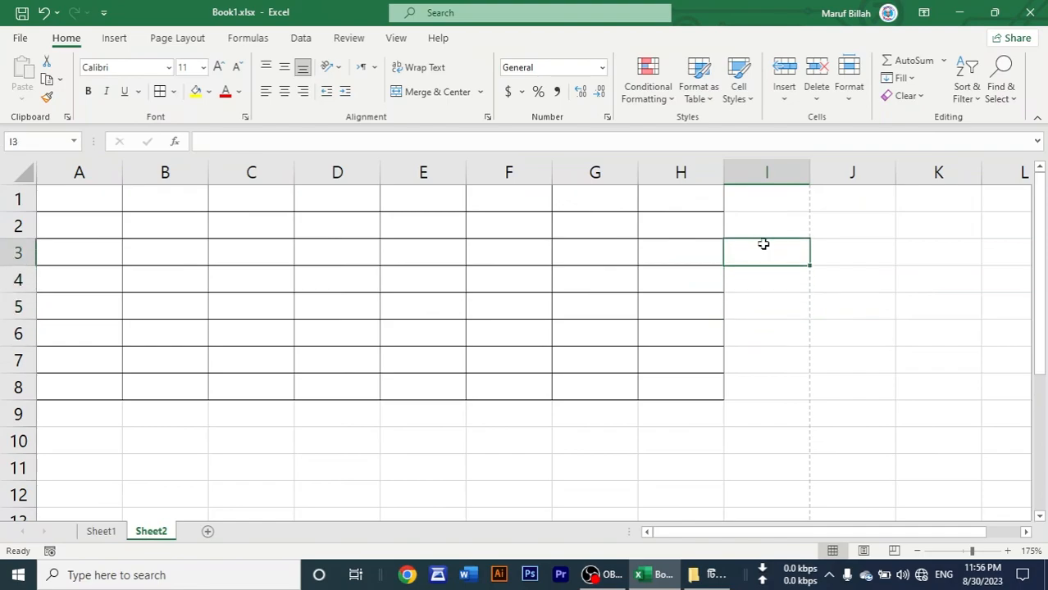
{"action": "left_click", "coordinate": [749, 220]}
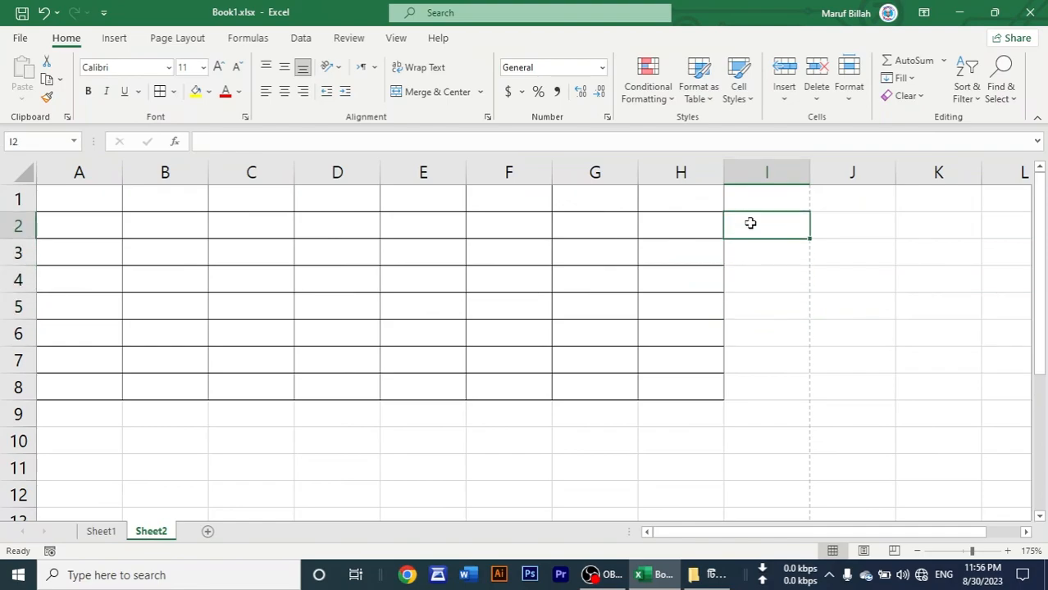
{"action": "left_click", "coordinate": [323, 275]}
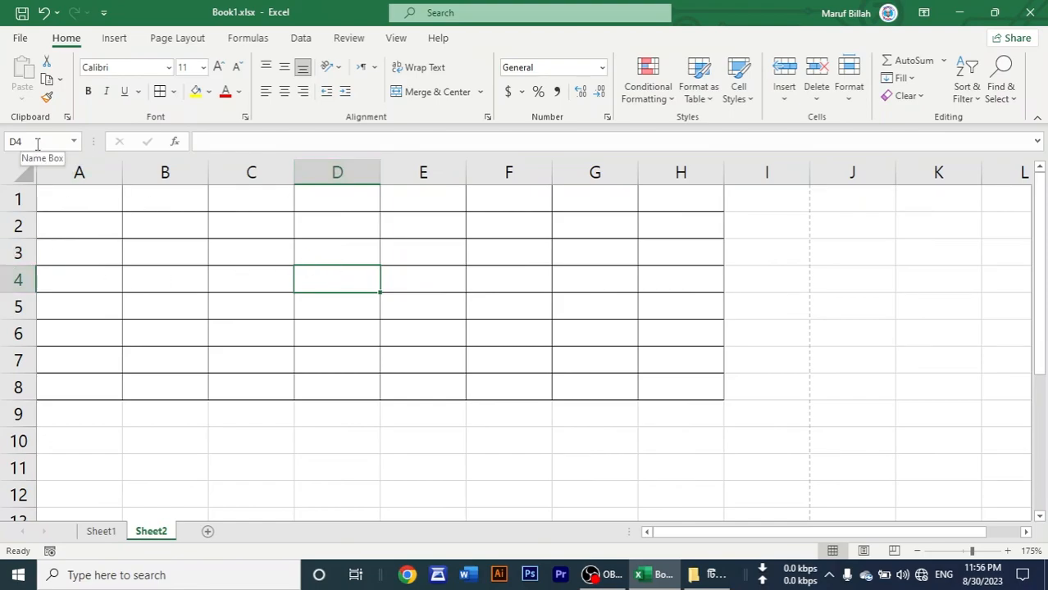
{"action": "left_click", "coordinate": [699, 442]}
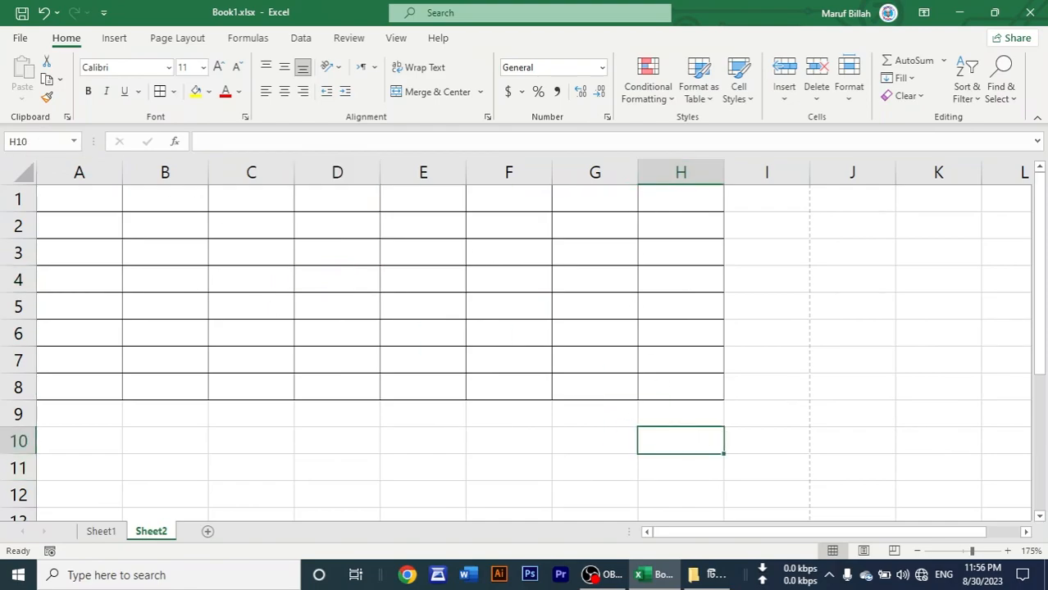
{"action": "left_click", "coordinate": [247, 305]}
{"action": "left_click_drag", "start_coordinate": [89, 197], "coordinate": [681, 210]}
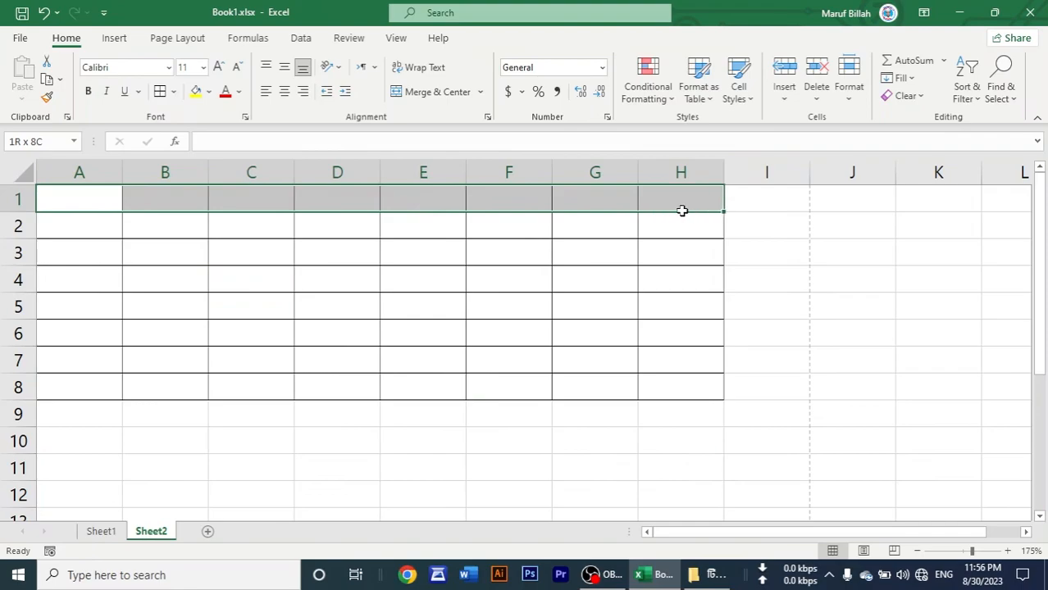
{"action": "left_click", "coordinate": [442, 305]}
{"action": "left_click_drag", "start_coordinate": [80, 203], "coordinate": [662, 202]}
{"action": "left_click", "coordinate": [150, 253]}
Step: Merge and center cells A1 to H1 as one title cell across the grid
{"action": "left_click", "coordinate": [99, 195]}
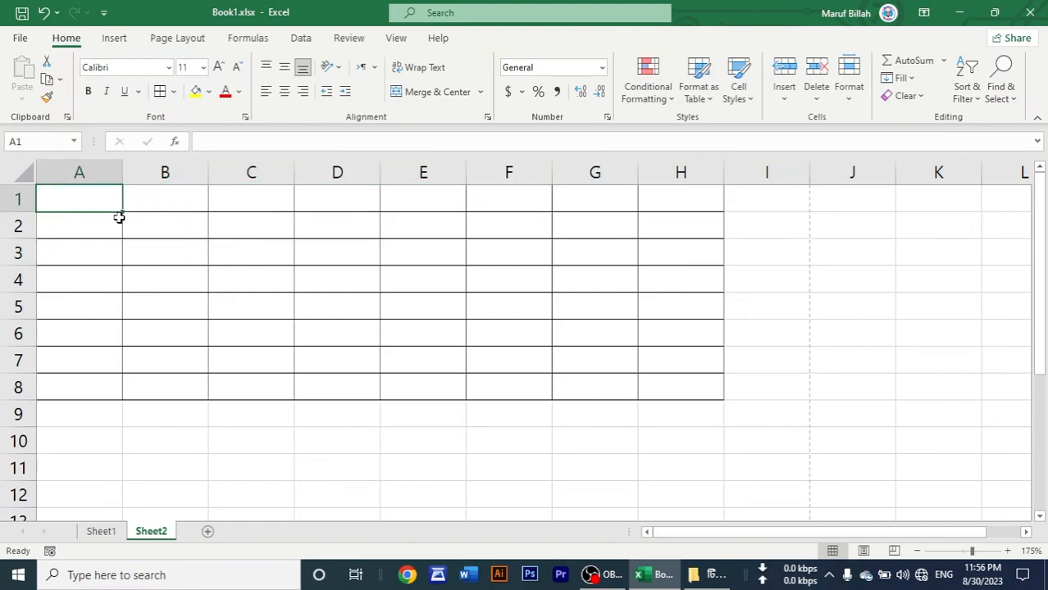
{"action": "key", "text": "shift+Right"}
{"action": "key", "text": "shift+Right"}
{"action": "key", "text": "shift+Right"}
{"action": "key", "text": "shift+Right"}
{"action": "key", "text": "shift+Right"}
{"action": "key", "text": "shift+Right"}
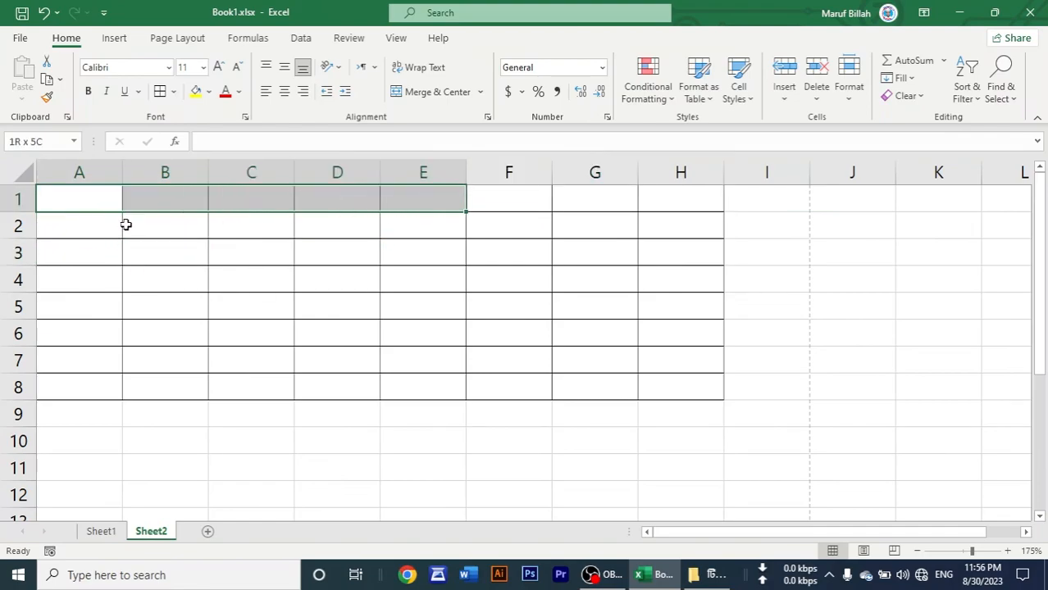
{"action": "key", "text": "shift+Right"}
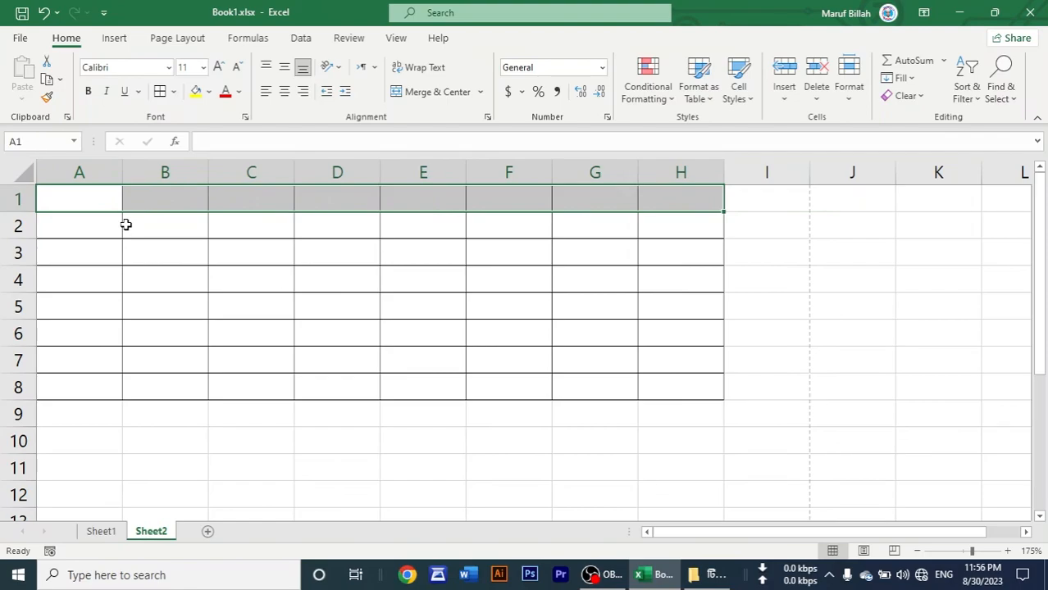
{"action": "left_click", "coordinate": [428, 98]}
{"action": "left_click", "coordinate": [349, 280]}
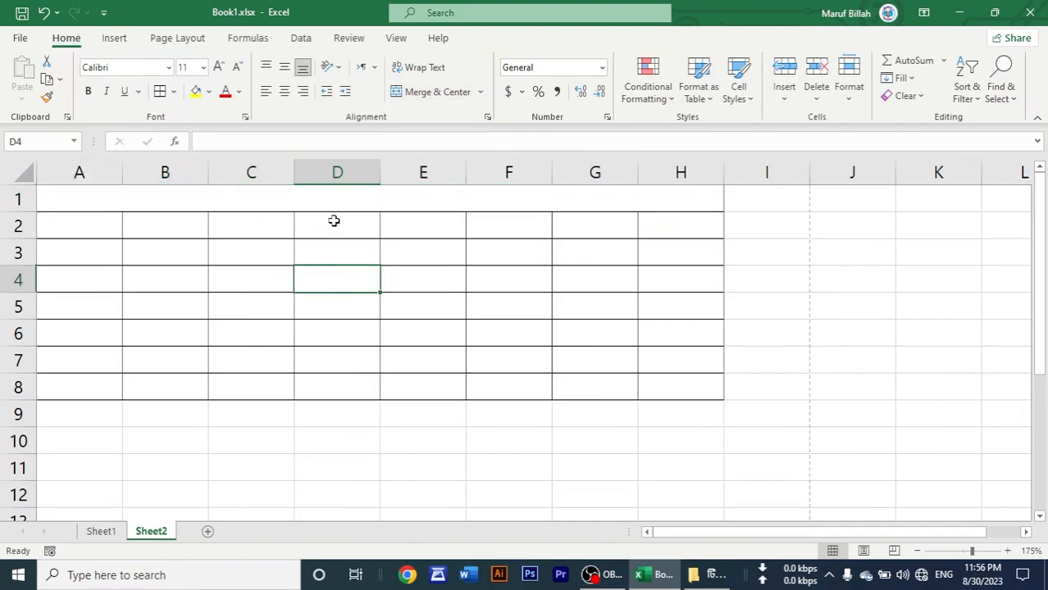
Step: Increase the row height of the merged title row 1 with the Row Height setting
{"action": "left_click", "coordinate": [473, 203]}
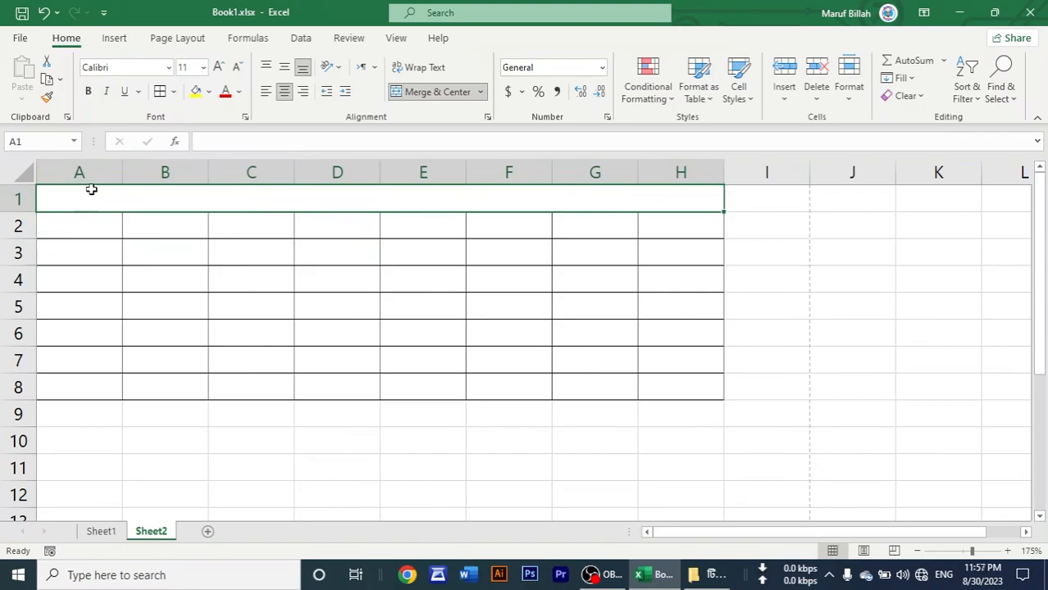
{"action": "left_click", "coordinate": [847, 99]}
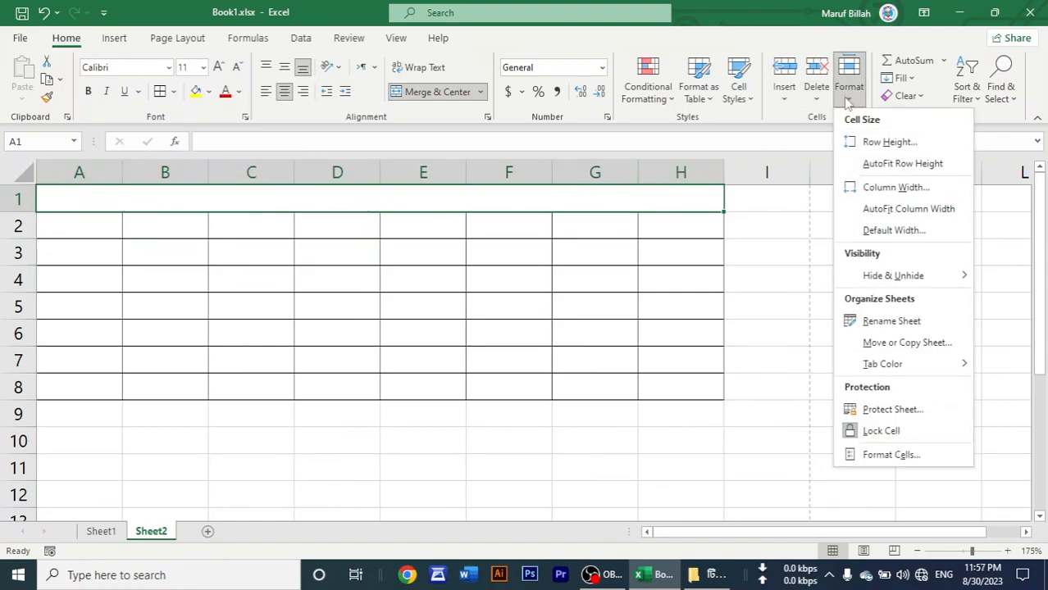
{"action": "left_click", "coordinate": [884, 141]}
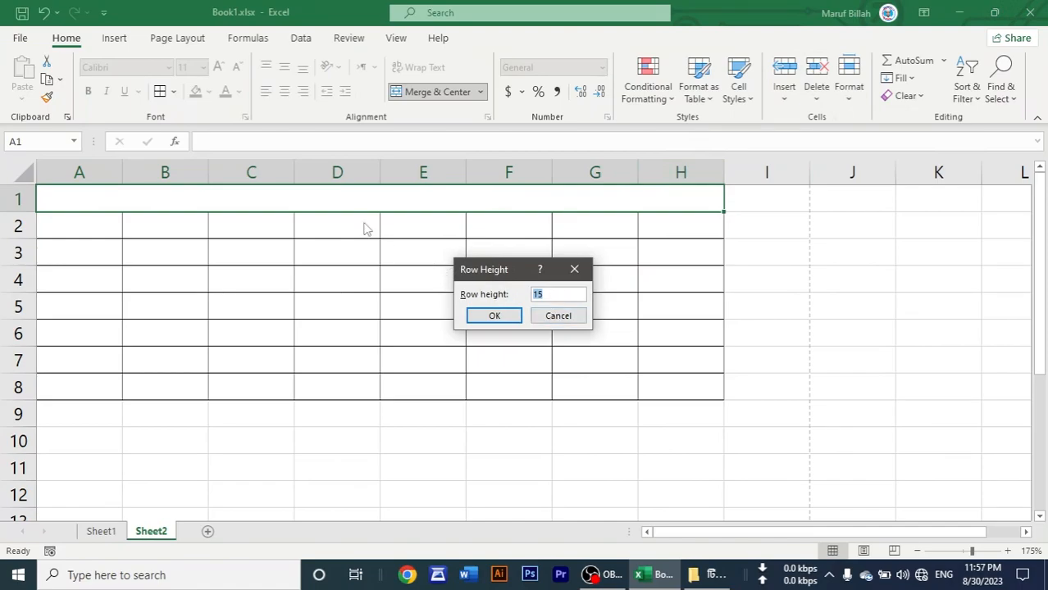
{"action": "type", "text": "4"}
{"action": "key", "text": "Return"}
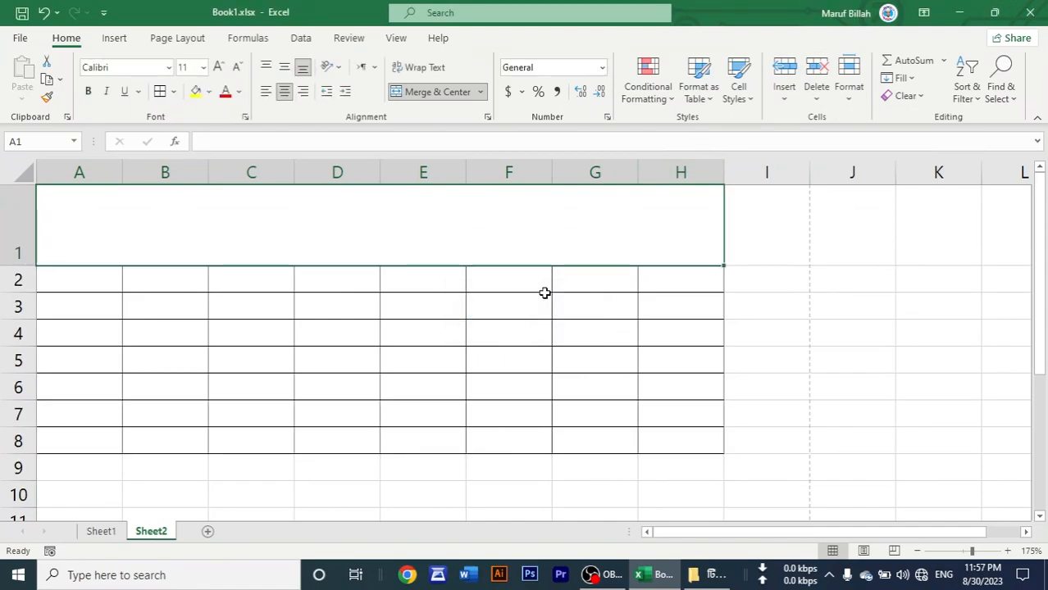
Step: Discard the stray entry and undo the row height change on row 1
{"action": "left_click", "coordinate": [279, 380]}
{"action": "left_click", "coordinate": [284, 247]}
{"action": "type", "text": "z"}
{"action": "key", "text": "ctrl+z"}
{"action": "key", "text": "Escape"}
{"action": "key", "text": "ctrl+z"}
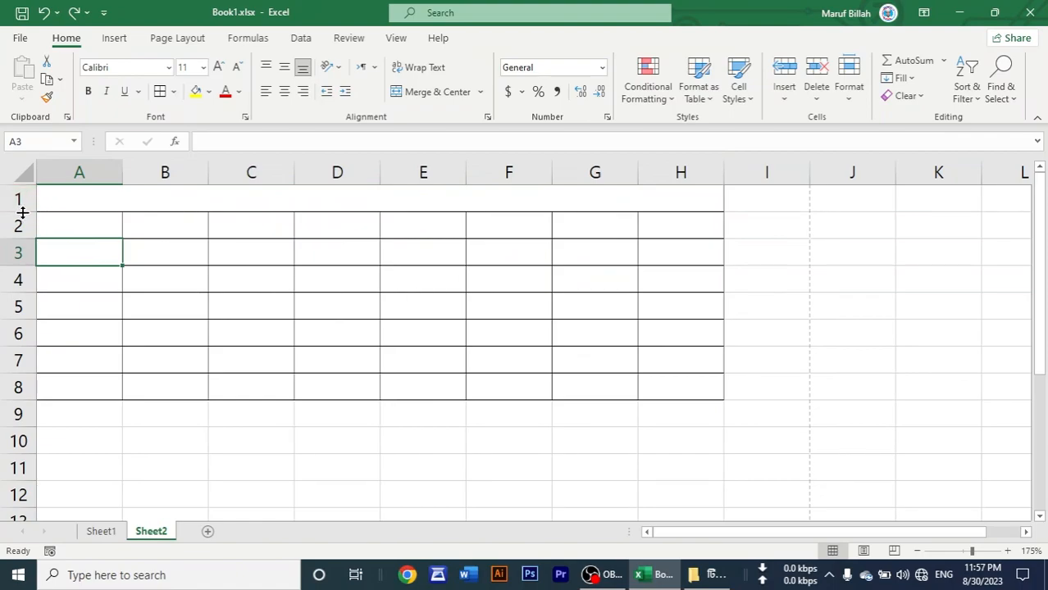
Step: Increase the height of the merged title row 1 to about three times that of the other rows
{"action": "left_click_drag", "start_coordinate": [23, 212], "coordinate": [27, 268]}
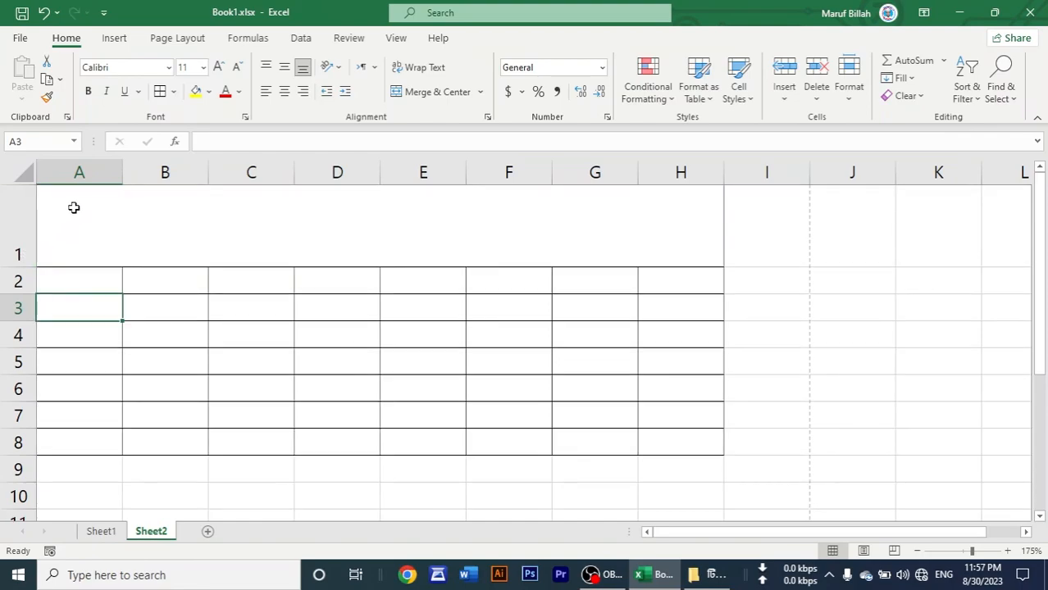
{"action": "left_click", "coordinate": [133, 219]}
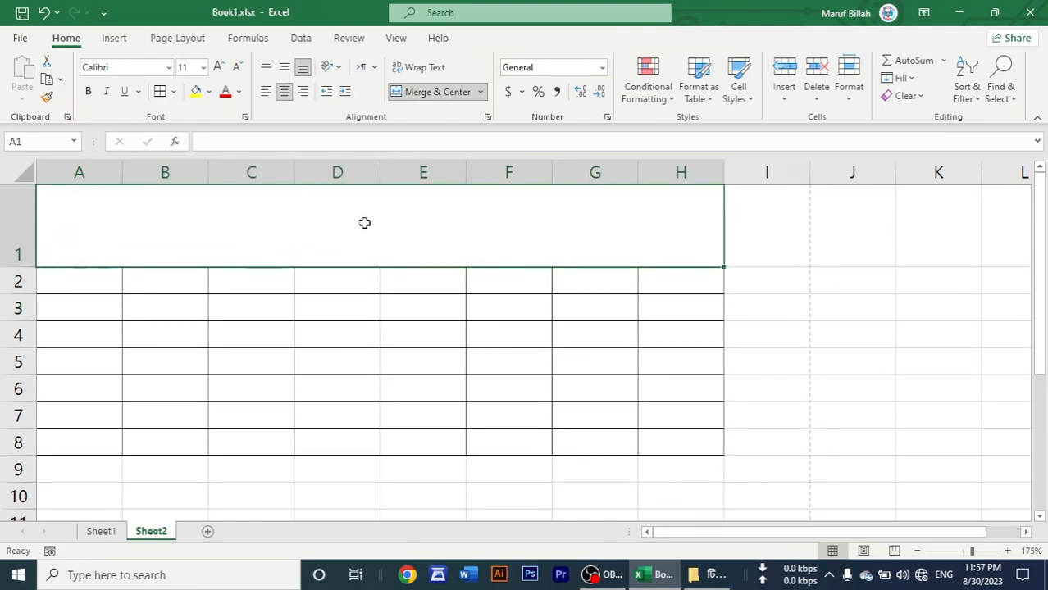
Step: Narrow column A of the bordered grid slightly
{"action": "left_click", "coordinate": [86, 278]}
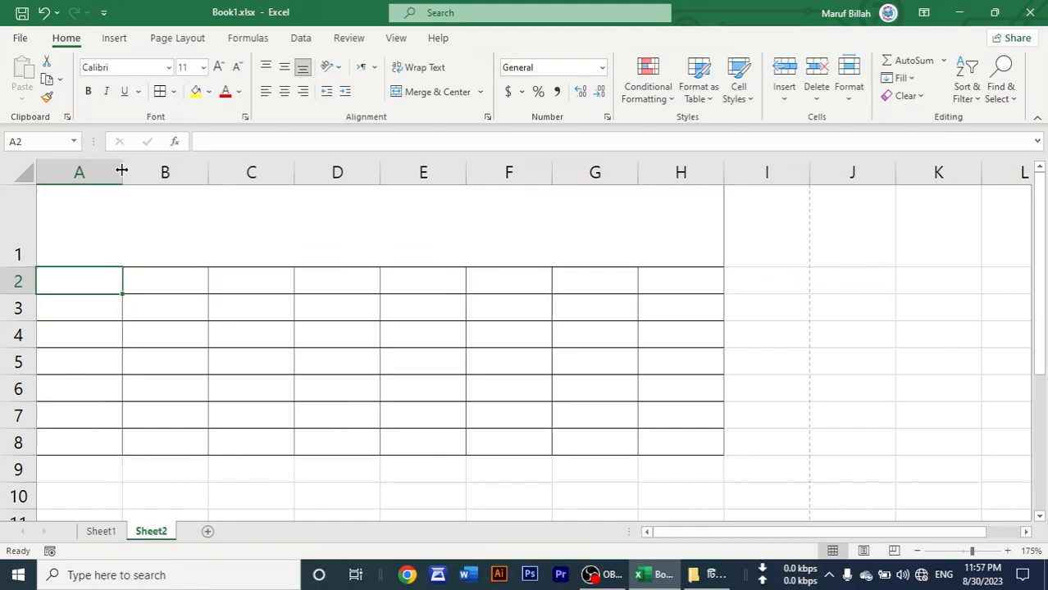
{"action": "mouse_move", "coordinate": [122, 170]}
{"action": "left_mouse_down"}
{"action": "mouse_move", "coordinate": [90, 174]}
{"action": "mouse_move", "coordinate": [168, 175]}
{"action": "mouse_move", "coordinate": [124, 179]}
{"action": "left_mouse_up"}
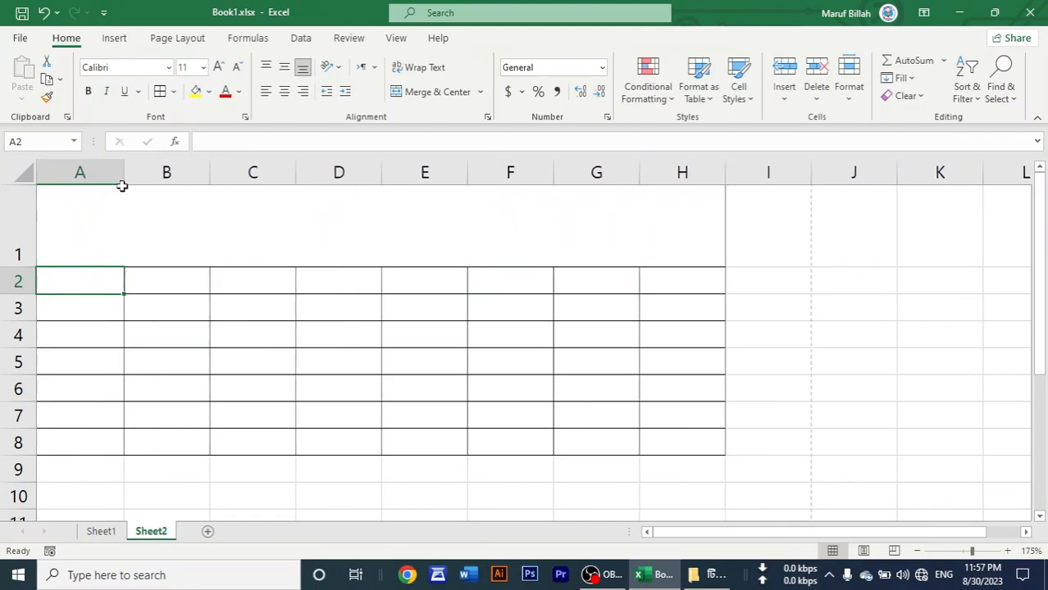
{"action": "left_click", "coordinate": [849, 92]}
{"action": "left_click", "coordinate": [875, 189]}
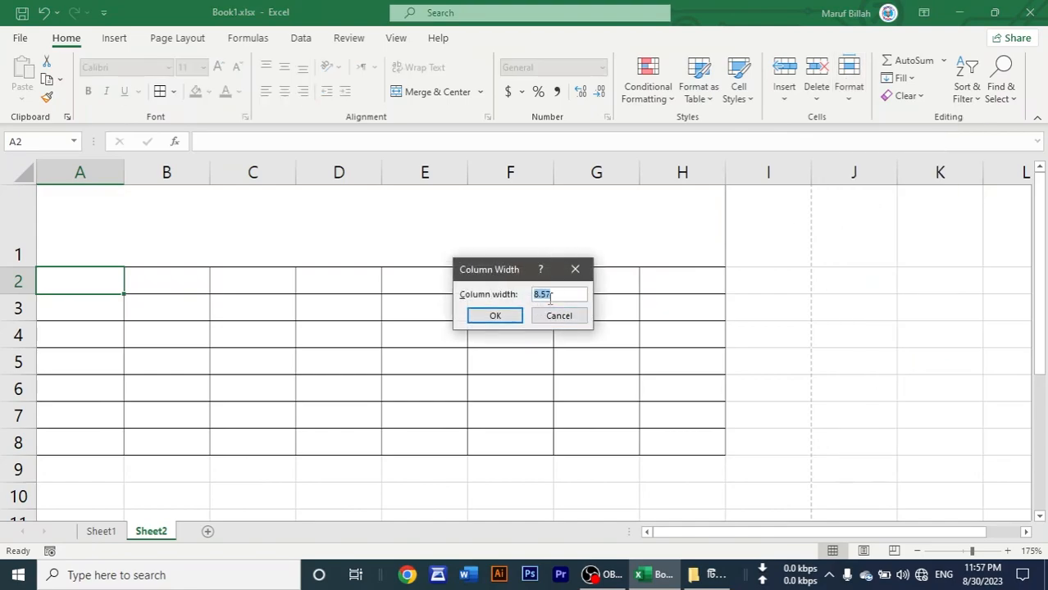
{"action": "left_click", "coordinate": [555, 317]}
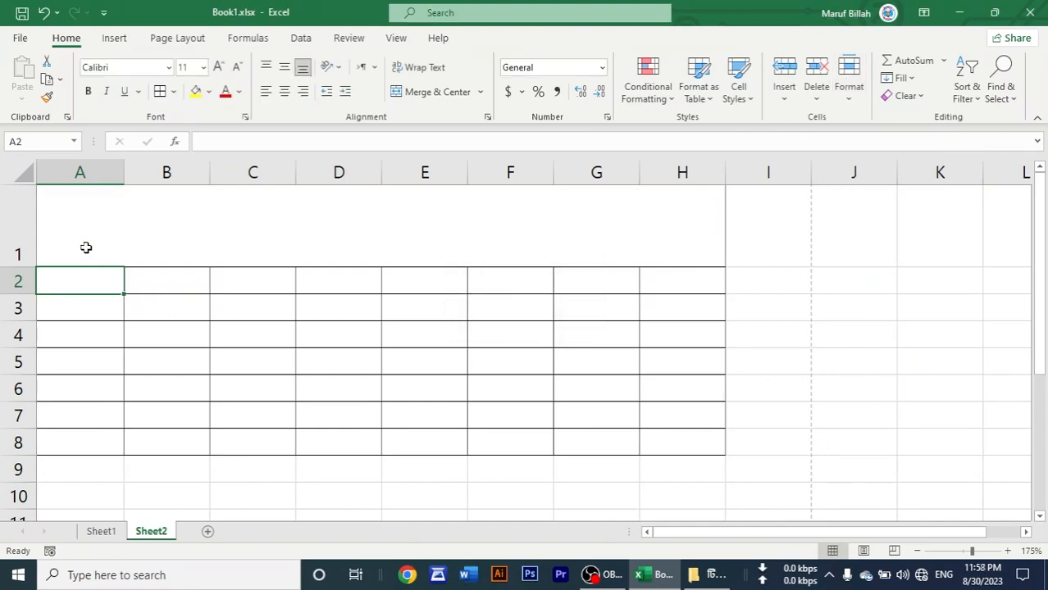
{"action": "left_click_drag", "start_coordinate": [126, 175], "coordinate": [106, 176]}
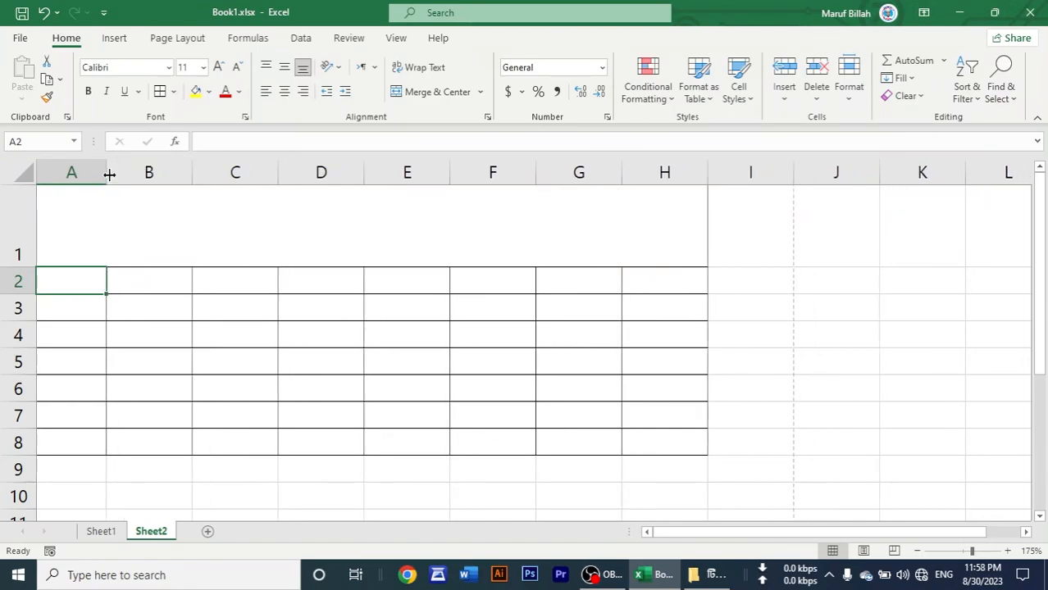
{"action": "left_click", "coordinate": [150, 287]}
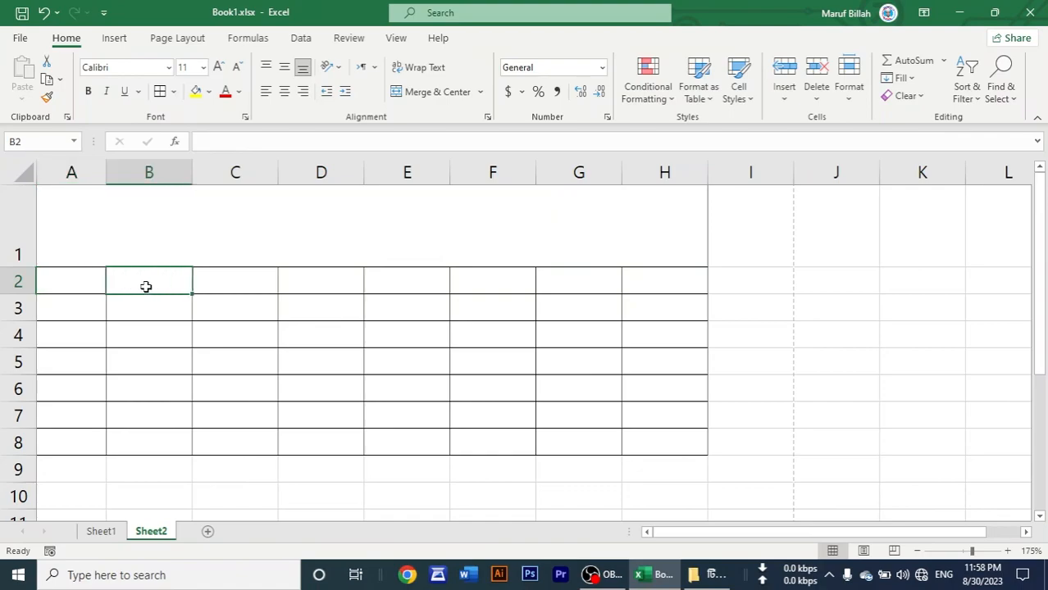
Step: Enter the headings SL, Name of Product, Weight and Target in cells A2 to D2
{"action": "left_click", "coordinate": [83, 284]}
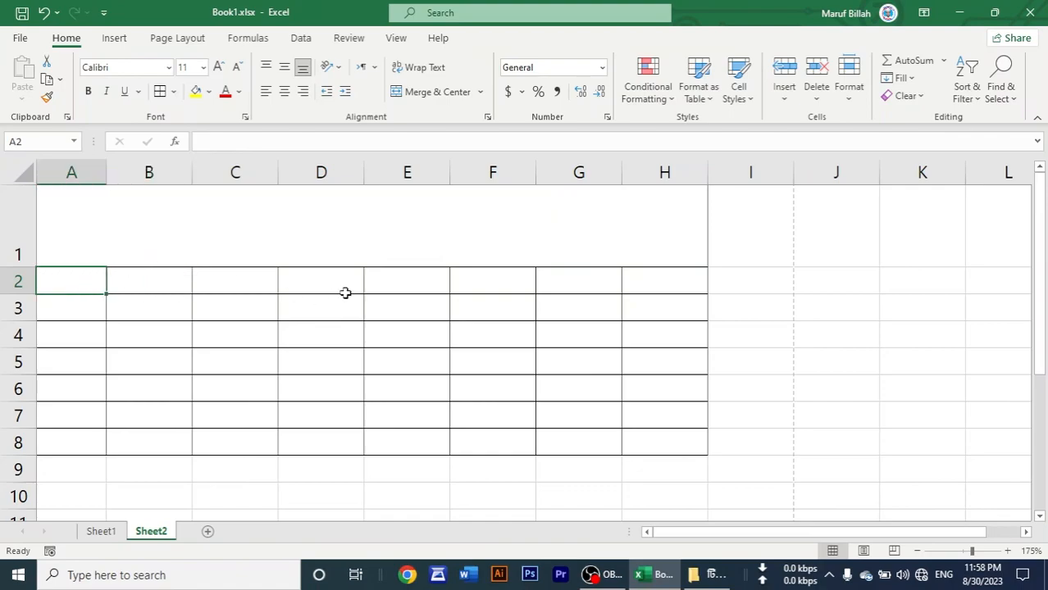
{"action": "type", "text": "S"}
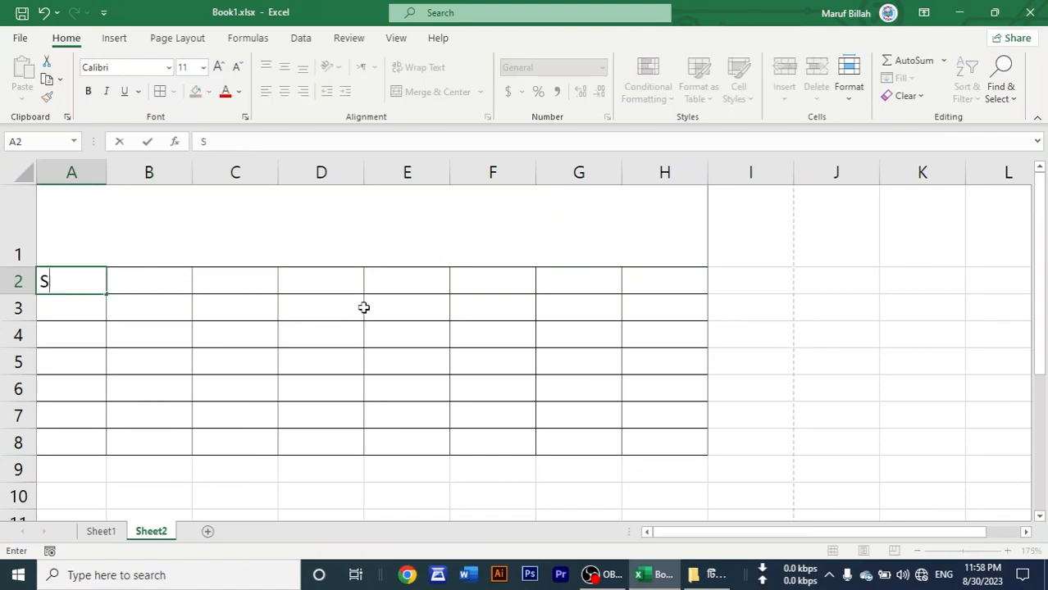
{"action": "type", "text": "L"}
{"action": "key", "text": "Tab"}
{"action": "type", "text": "Name of Product"}
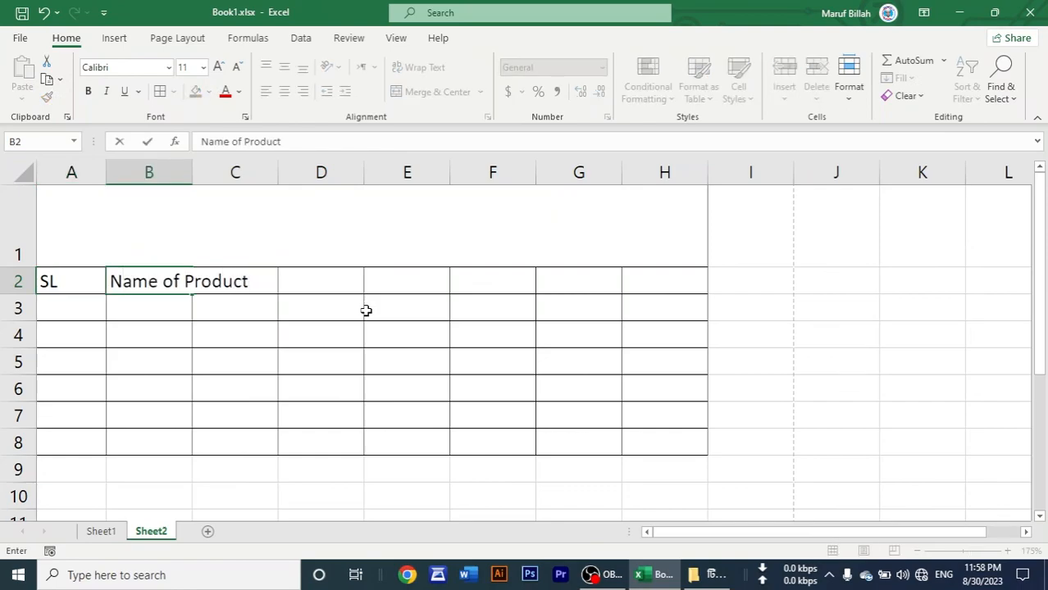
{"action": "key", "text": "Tab"}
{"action": "type", "text": "W"}
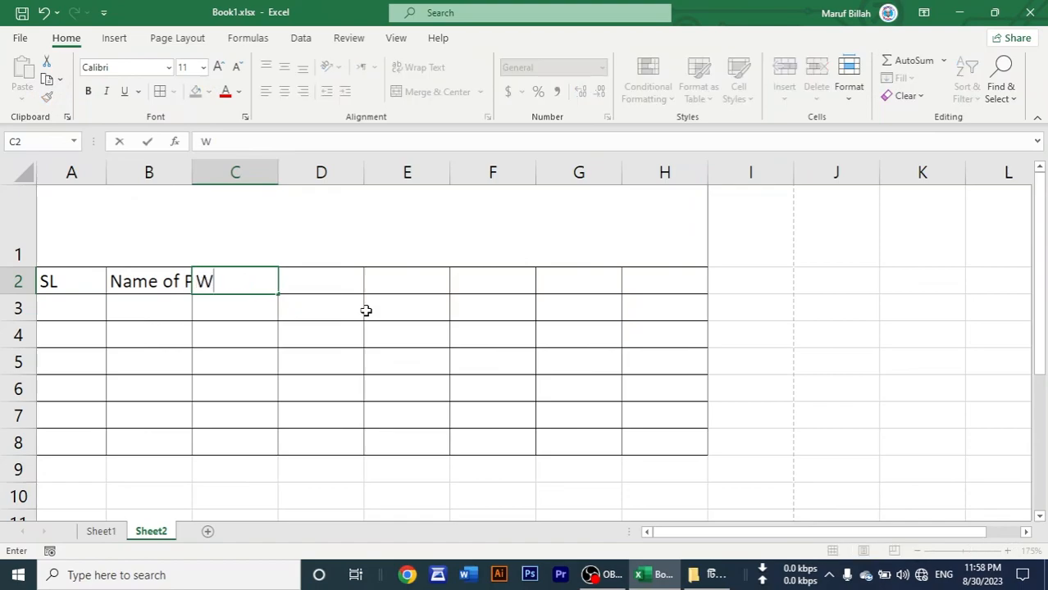
{"action": "type", "text": "eigh"}
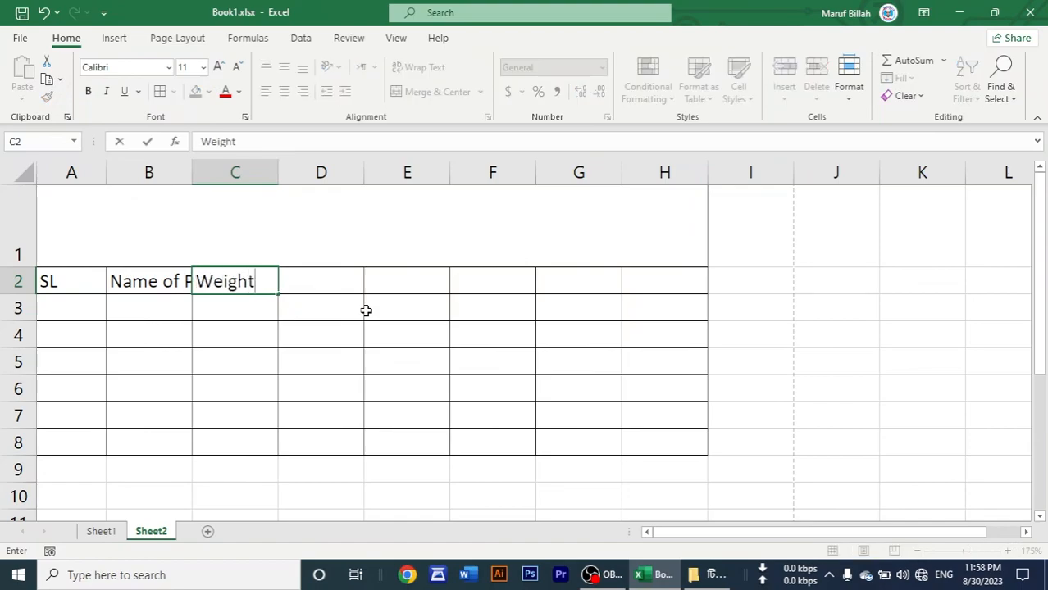
{"action": "type", "text": "t"}
{"action": "key", "text": "Tab"}
{"action": "type", "text": "Target"}
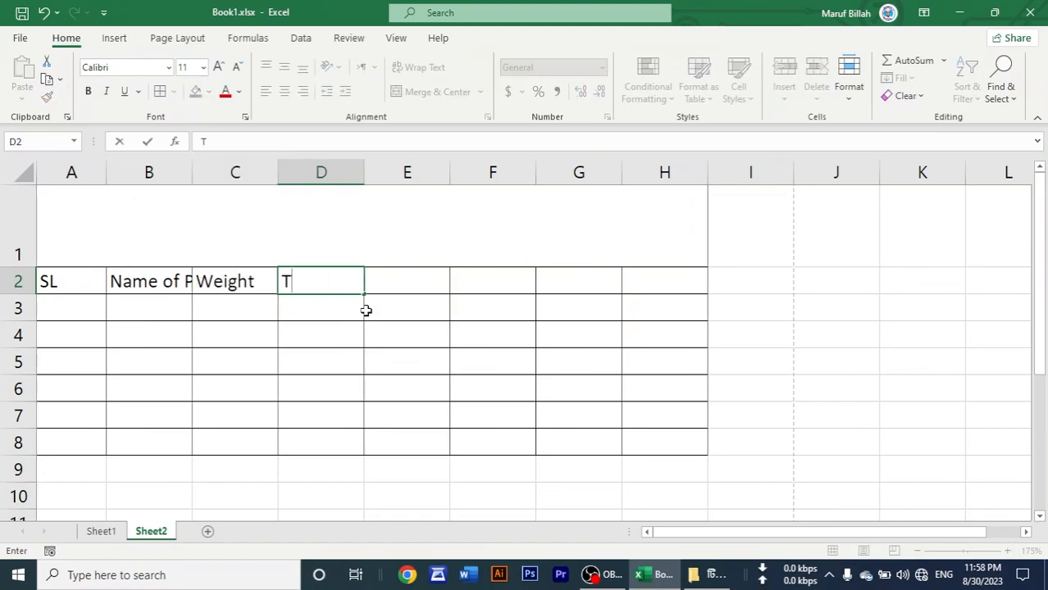
{"action": "key", "text": "Tab"}
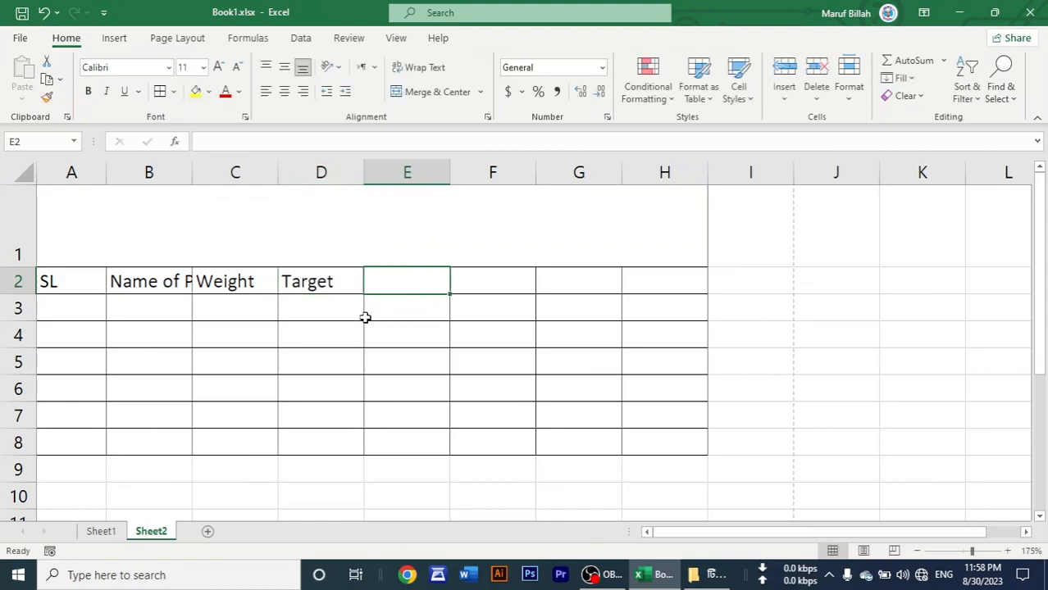
Step: Enter the heading Achivement in cell F2 and Remarks in cell H2, leaving E2 and G2 empty
{"action": "key", "text": "Tab"}
{"action": "type", "text": "Achivement"}
{"action": "key", "text": "Tab"}
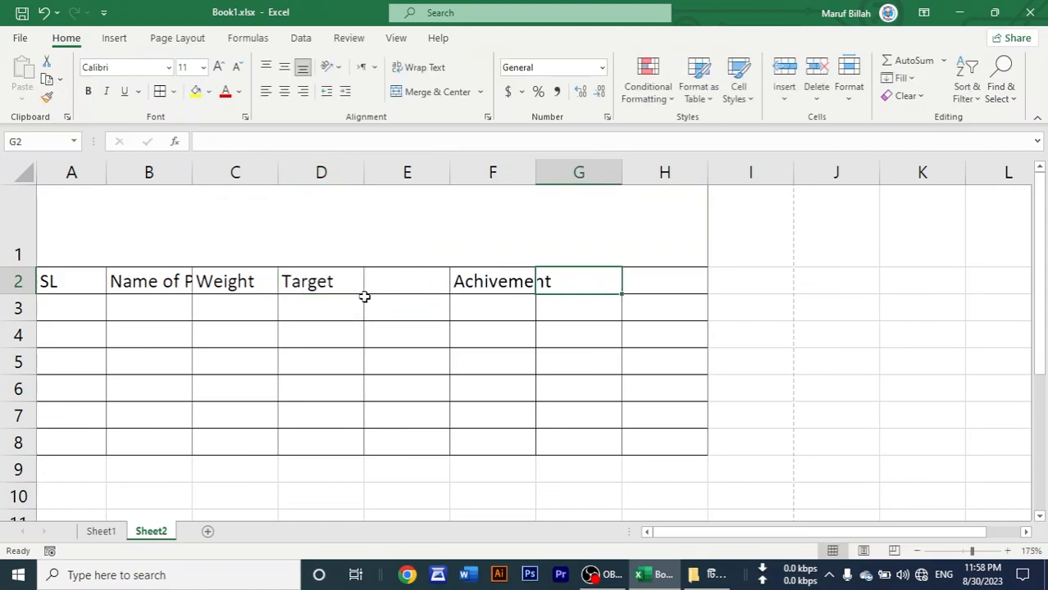
{"action": "key", "text": "Tab"}
{"action": "type", "text": "Remarks"}
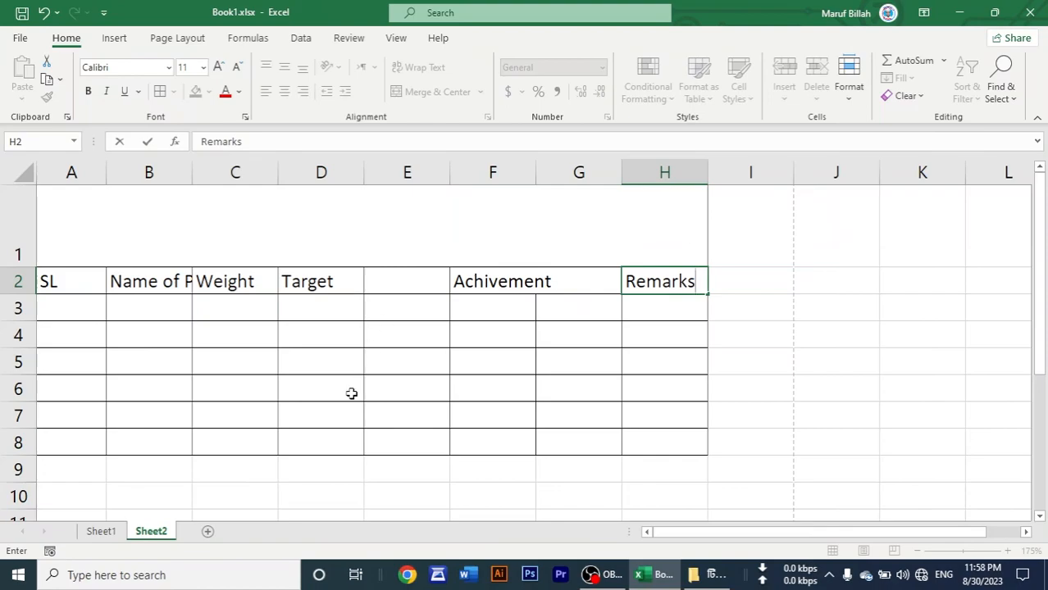
{"action": "left_click_drag", "start_coordinate": [404, 285], "coordinate": [467, 282]}
{"action": "left_click", "coordinate": [461, 378]}
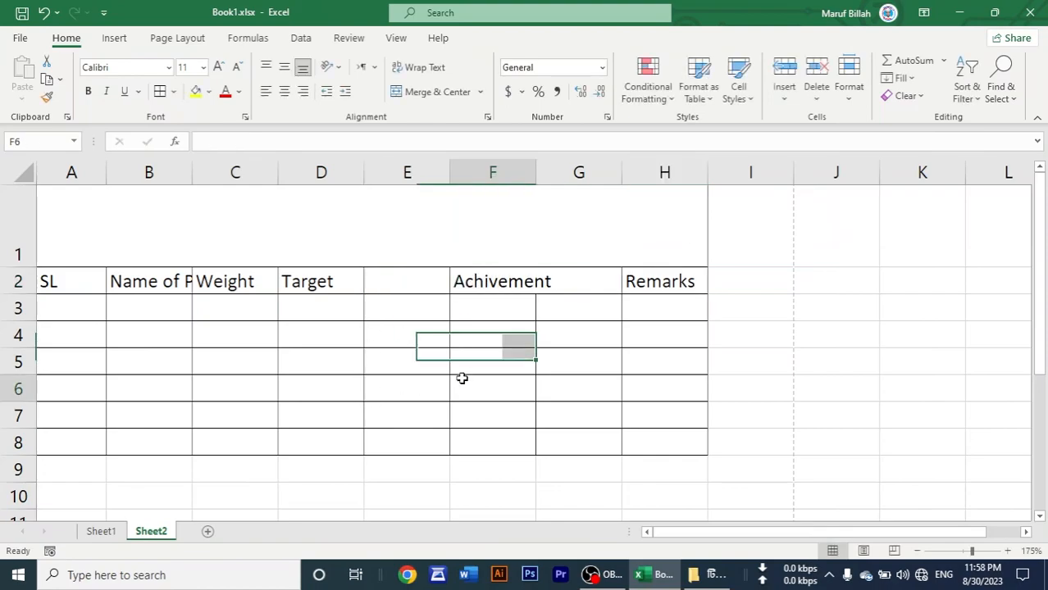
Step: Auto-fit the widths of columns A and B to their SL and Name of Product headings
{"action": "left_click", "coordinate": [84, 281]}
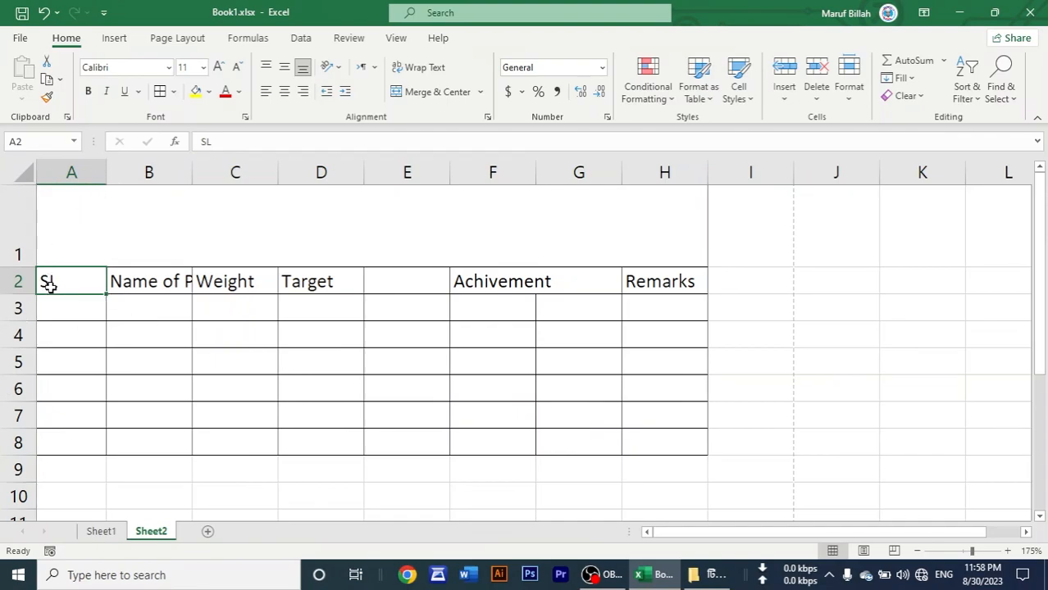
{"action": "mouse_move", "coordinate": [109, 178]}
{"action": "left_mouse_down"}
{"action": "mouse_move", "coordinate": [74, 182]}
{"action": "mouse_move", "coordinate": [105, 186]}
{"action": "left_mouse_up"}
{"action": "double_click", "coordinate": [105, 166]}
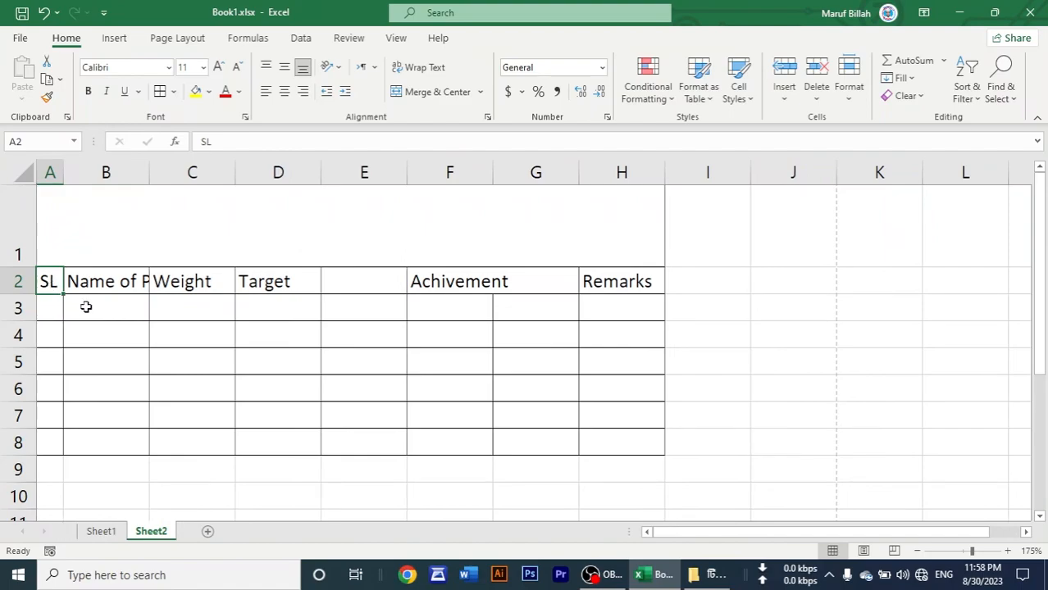
{"action": "key", "text": "Right"}
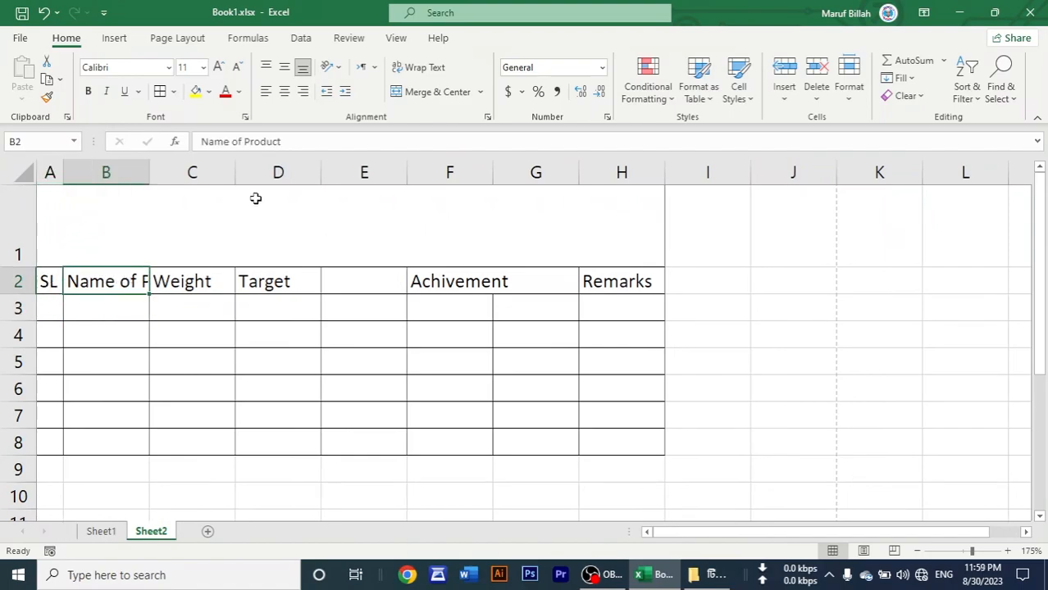
{"action": "double_click", "coordinate": [149, 172]}
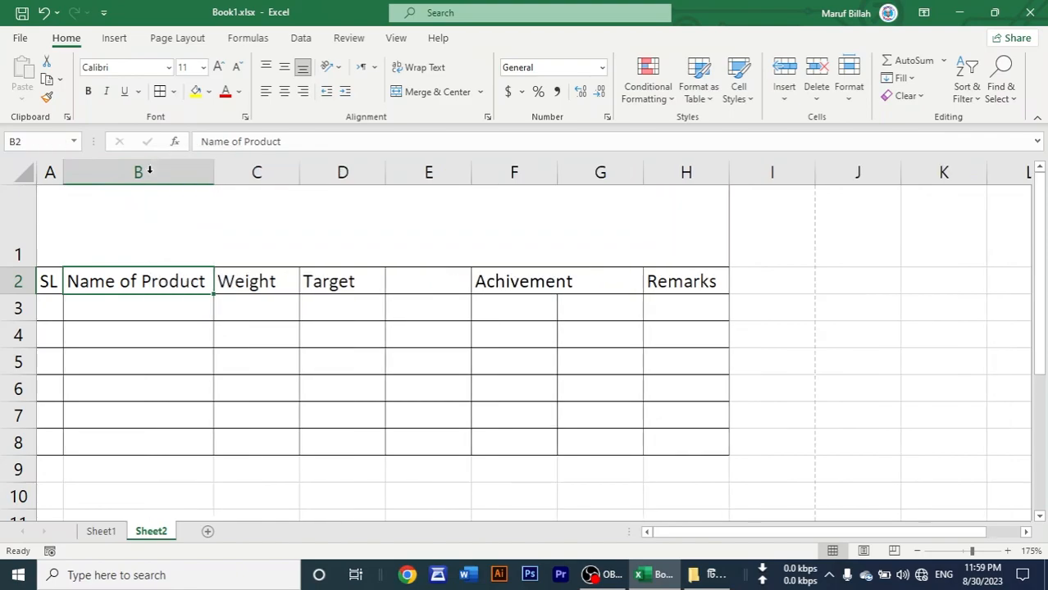
{"action": "left_click", "coordinate": [174, 300]}
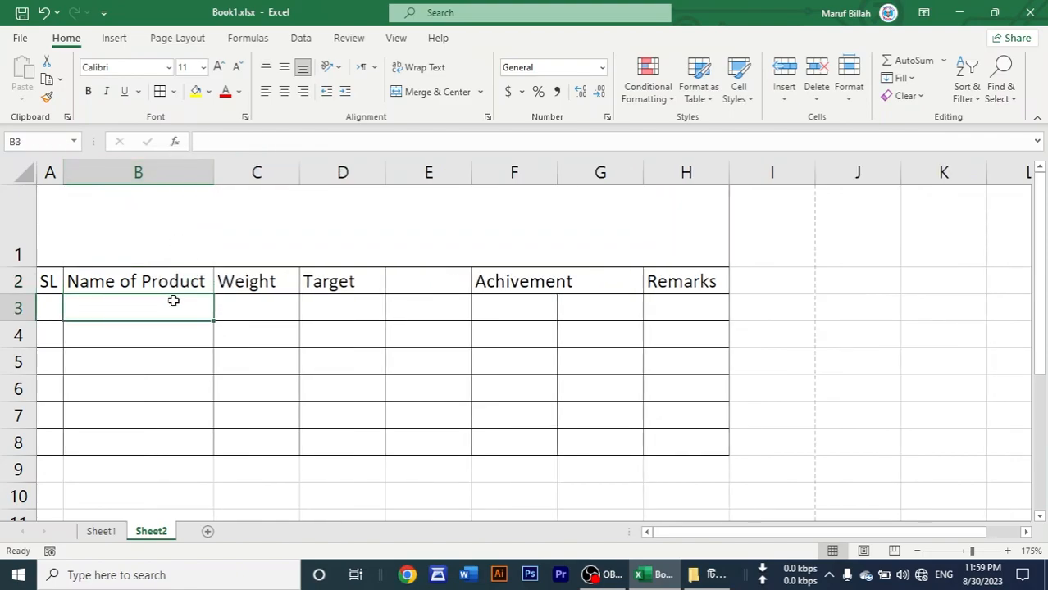
Step: Narrow column C so that it closely fits the Weight heading
{"action": "left_click", "coordinate": [257, 281]}
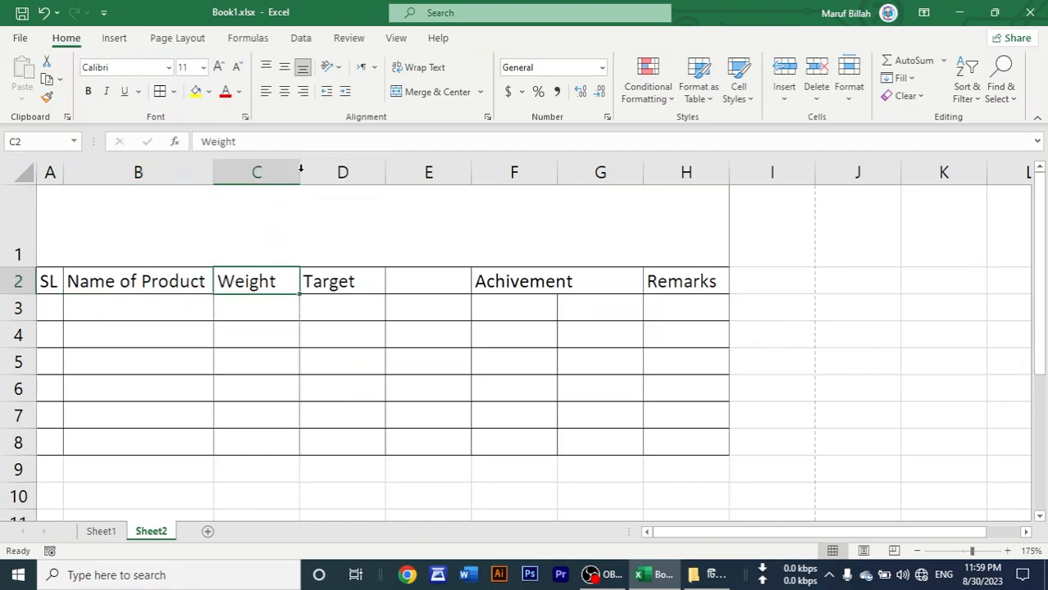
{"action": "left_click_drag", "start_coordinate": [301, 169], "coordinate": [284, 168]}
{"action": "left_click", "coordinate": [332, 334]}
Step: Merge and center the Target heading across D2 to E2 and the Achivement heading across F2 to G2
{"action": "left_click", "coordinate": [334, 282]}
{"action": "left_click_drag", "start_coordinate": [333, 282], "coordinate": [402, 289]}
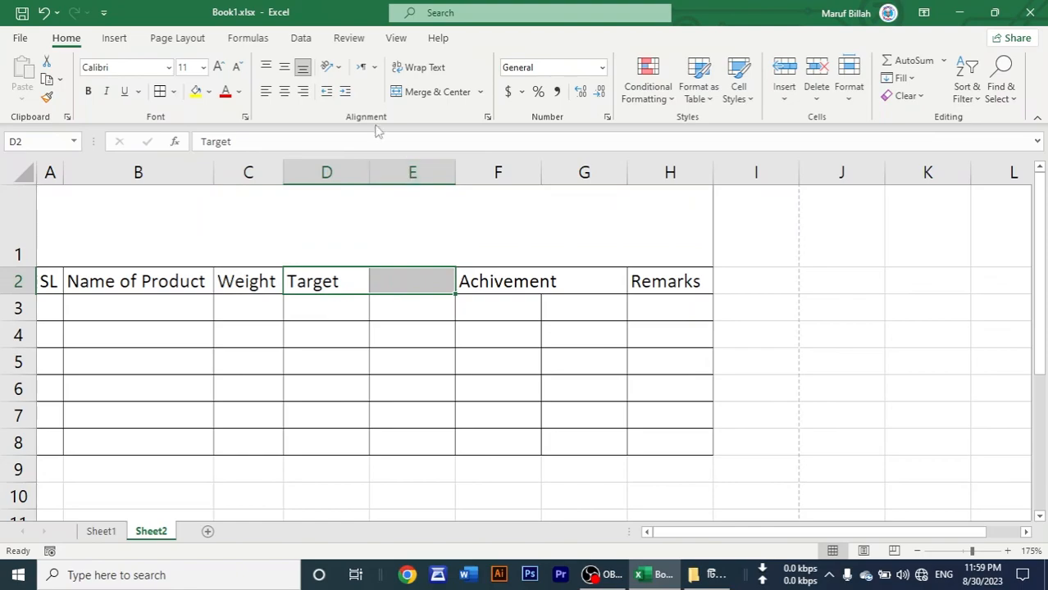
{"action": "left_click", "coordinate": [426, 94]}
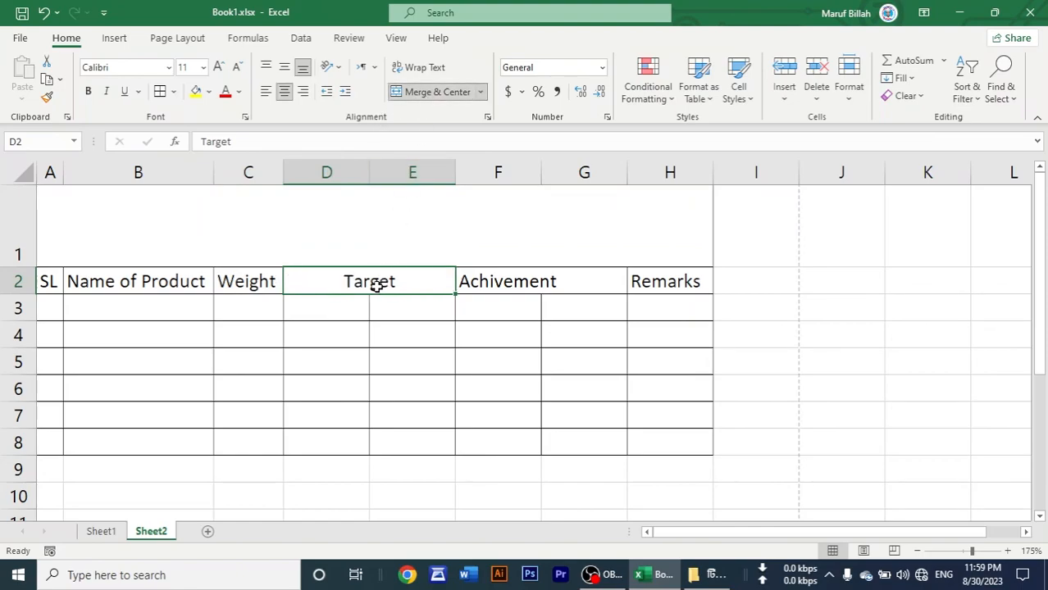
{"action": "left_click_drag", "start_coordinate": [472, 287], "coordinate": [590, 283]}
{"action": "left_click", "coordinate": [428, 92]}
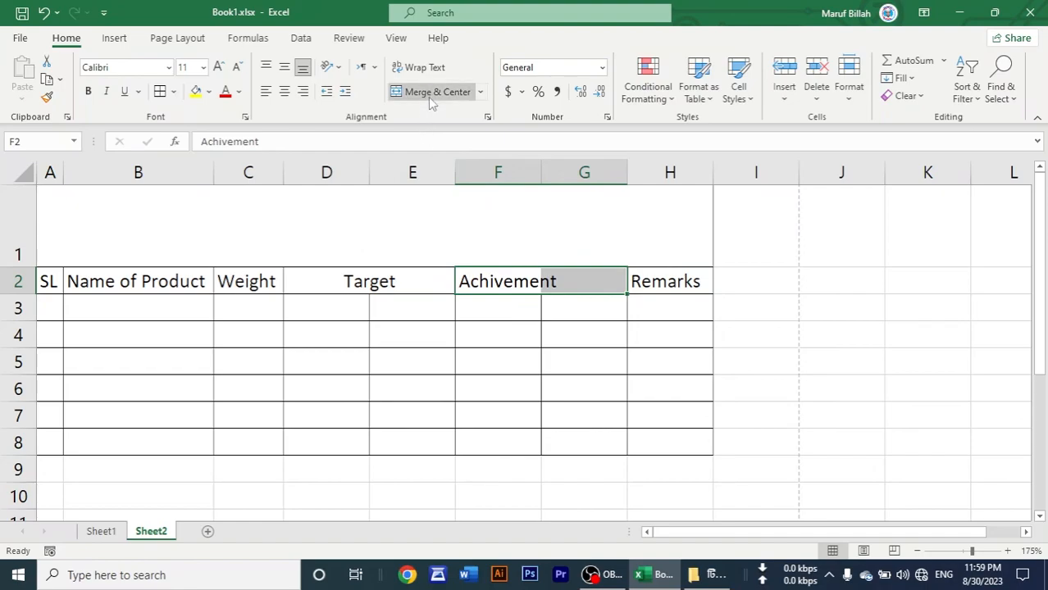
Step: Merge and center the Remarks, Name of Product, SL and Weight headings, each vertically across rows 2 and 3 of its own column
{"action": "left_click", "coordinate": [658, 282]}
{"action": "left_click_drag", "start_coordinate": [658, 281], "coordinate": [664, 303]}
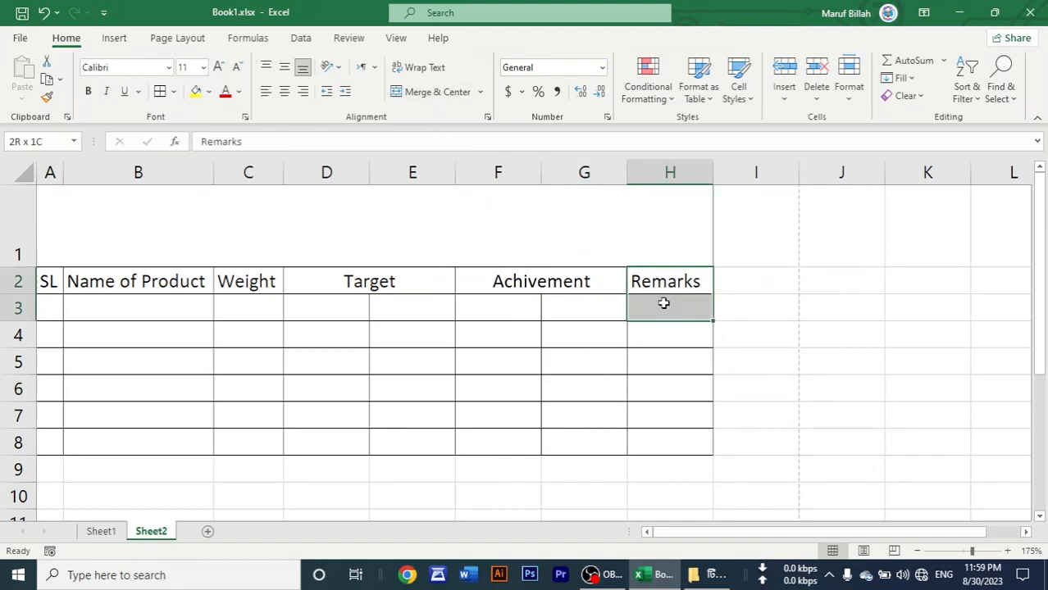
{"action": "left_click", "coordinate": [428, 93]}
{"action": "left_click_drag", "start_coordinate": [173, 281], "coordinate": [173, 302]}
{"action": "left_click", "coordinate": [428, 92]}
{"action": "left_click_drag", "start_coordinate": [50, 280], "coordinate": [197, 310]}
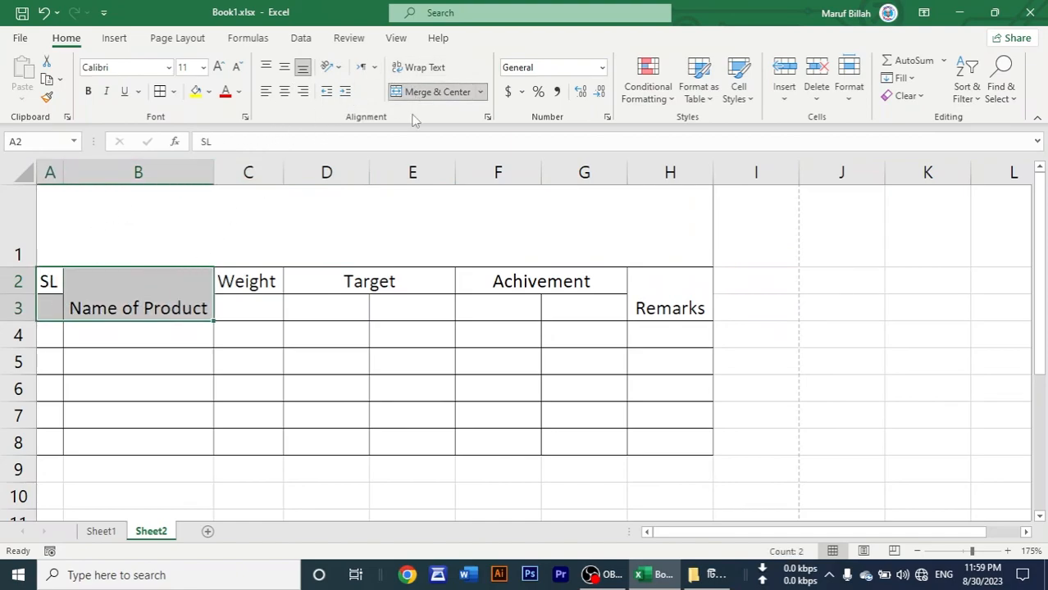
{"action": "left_click", "coordinate": [428, 92]}
{"action": "left_click", "coordinate": [250, 285]}
{"action": "left_click_drag", "start_coordinate": [250, 284], "coordinate": [253, 309]}
{"action": "left_click", "coordinate": [418, 92]}
{"action": "left_click", "coordinate": [337, 312]}
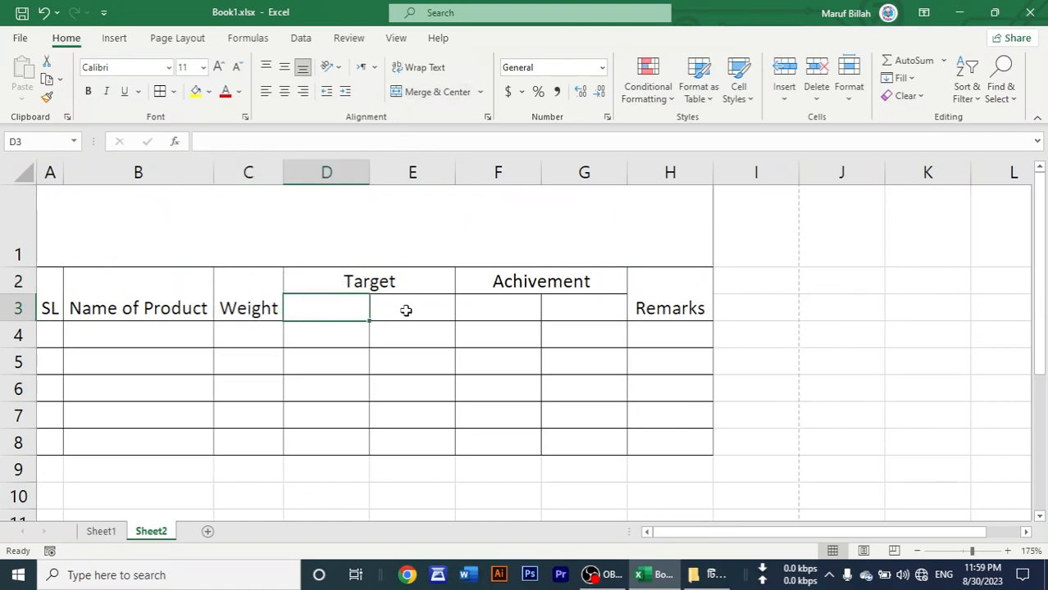
{"action": "left_click", "coordinate": [400, 310]}
{"action": "left_click", "coordinate": [345, 313]}
{"action": "type", "text": "Value"}
{"action": "key", "text": "Tab"}
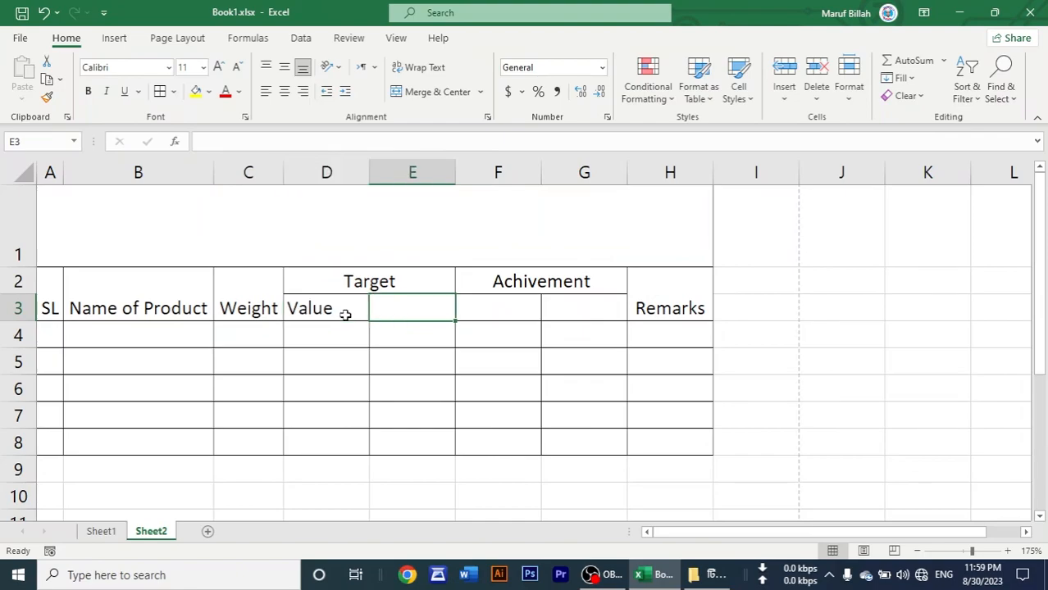
Step: Enter the subheadings Quantity in D3 and Value in E3 under Target
{"action": "left_click", "coordinate": [345, 314]}
{"action": "type", "text": "Quantity"}
{"action": "key", "text": "Tab"}
{"action": "type", "text": "Value"}
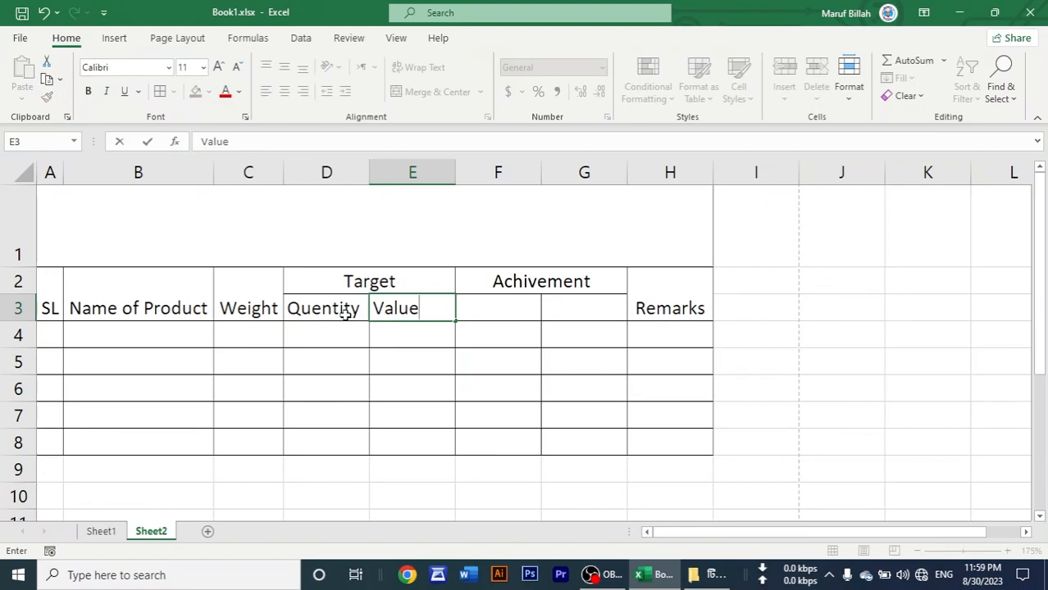
{"action": "left_click", "coordinate": [325, 344]}
Step: Copy the Quantity and Value subheadings from D3:E3 into F3:G3 under Achivement
{"action": "left_click_drag", "start_coordinate": [508, 312], "coordinate": [565, 309]}
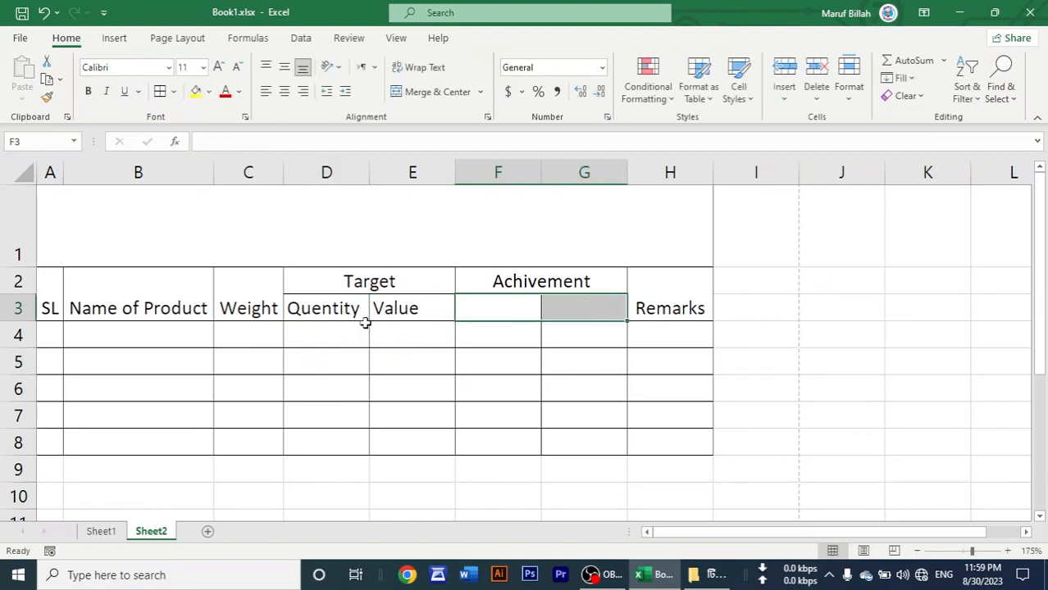
{"action": "left_click_drag", "start_coordinate": [325, 312], "coordinate": [410, 310]}
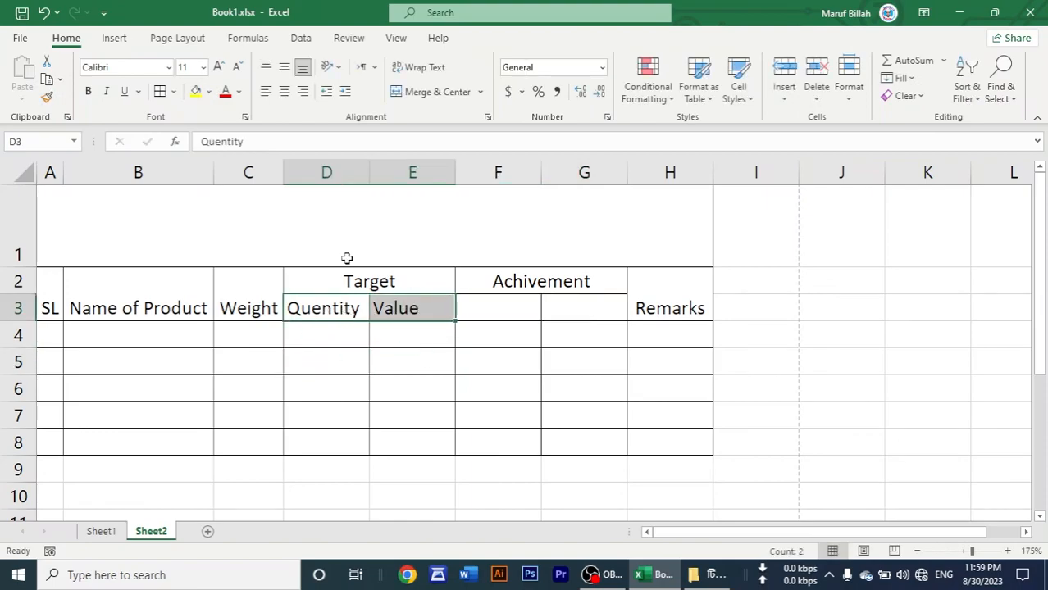
{"action": "left_click", "coordinate": [47, 80]}
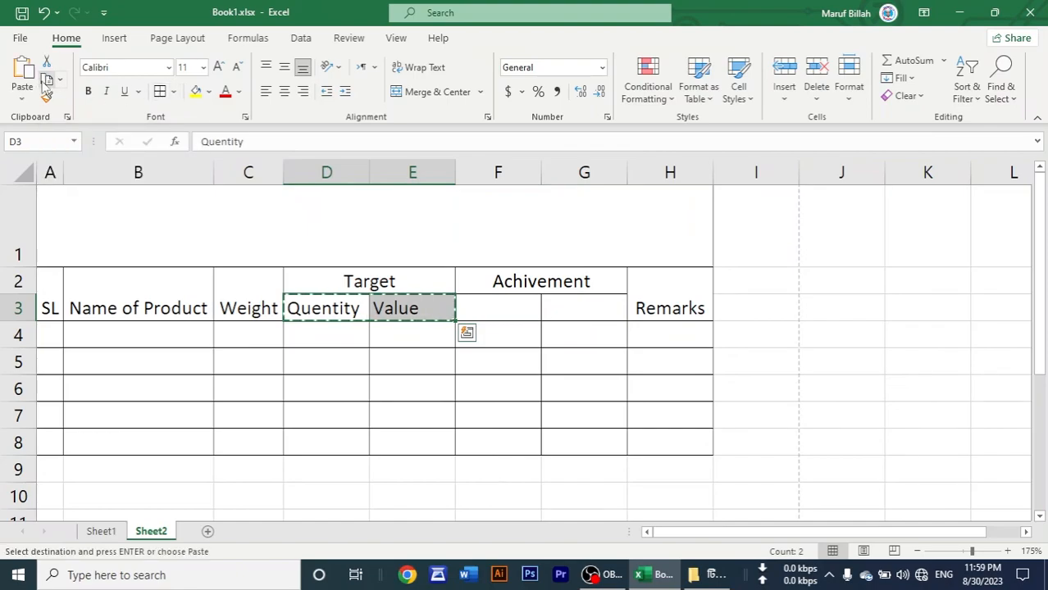
{"action": "left_click", "coordinate": [513, 306]}
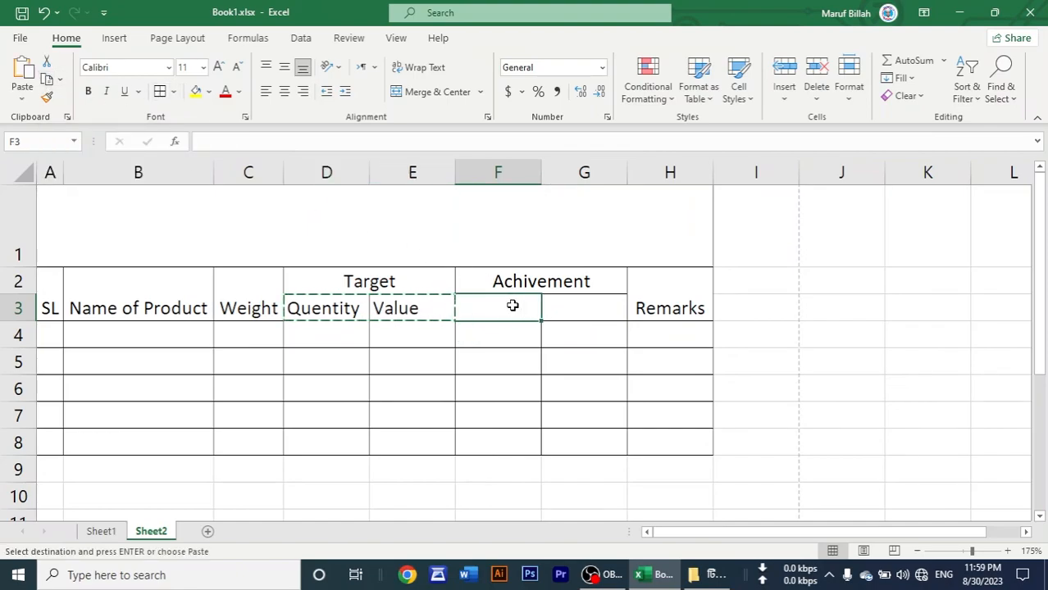
{"action": "left_click", "coordinate": [22, 73]}
{"action": "left_click", "coordinate": [548, 386]}
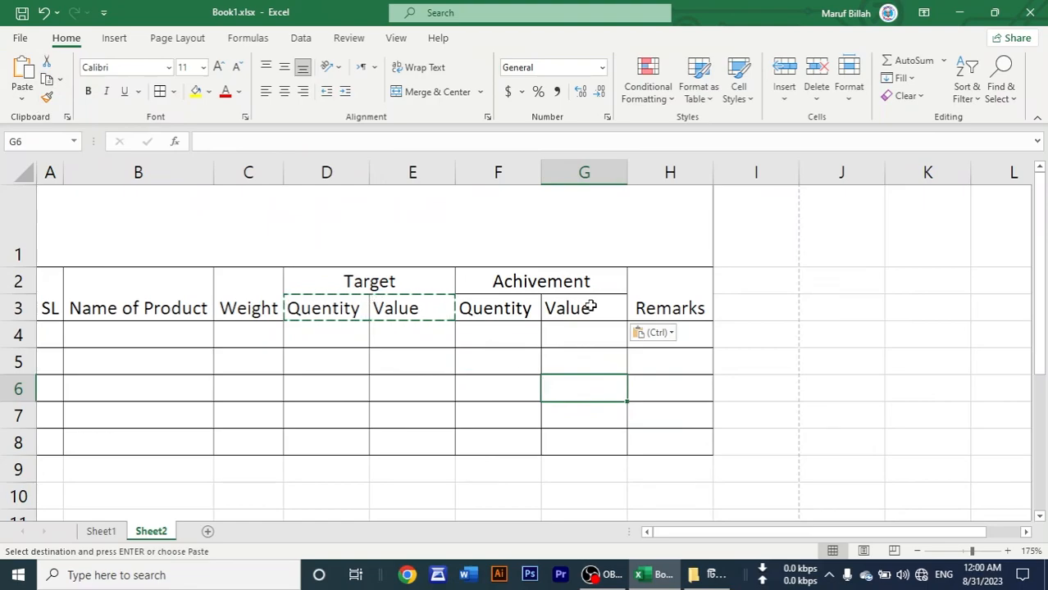
{"action": "left_click", "coordinate": [487, 346]}
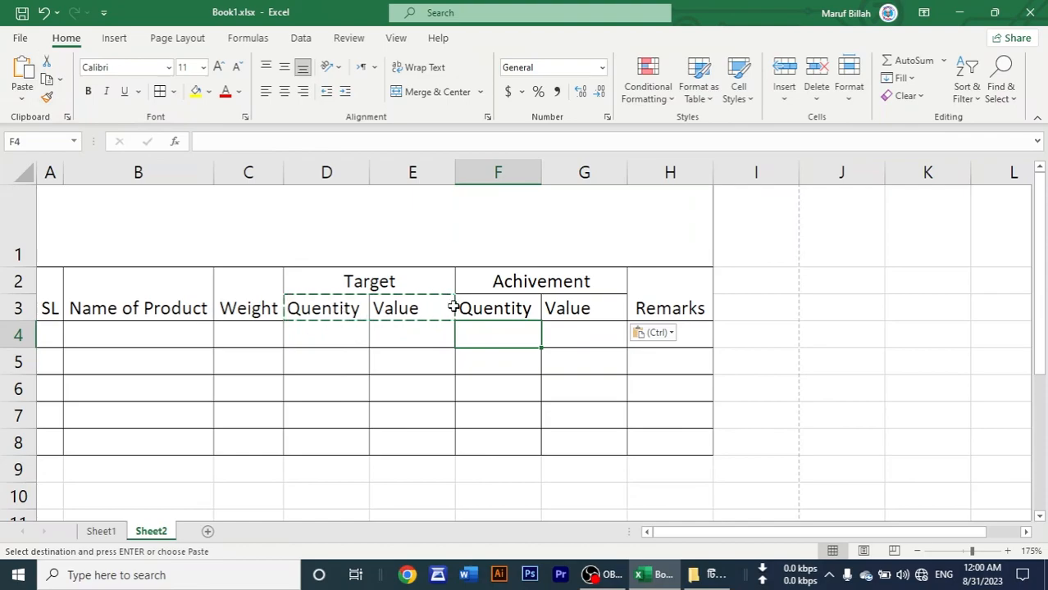
{"action": "left_click", "coordinate": [422, 359]}
{"action": "key", "text": "Escape"}
{"action": "left_click", "coordinate": [392, 411]}
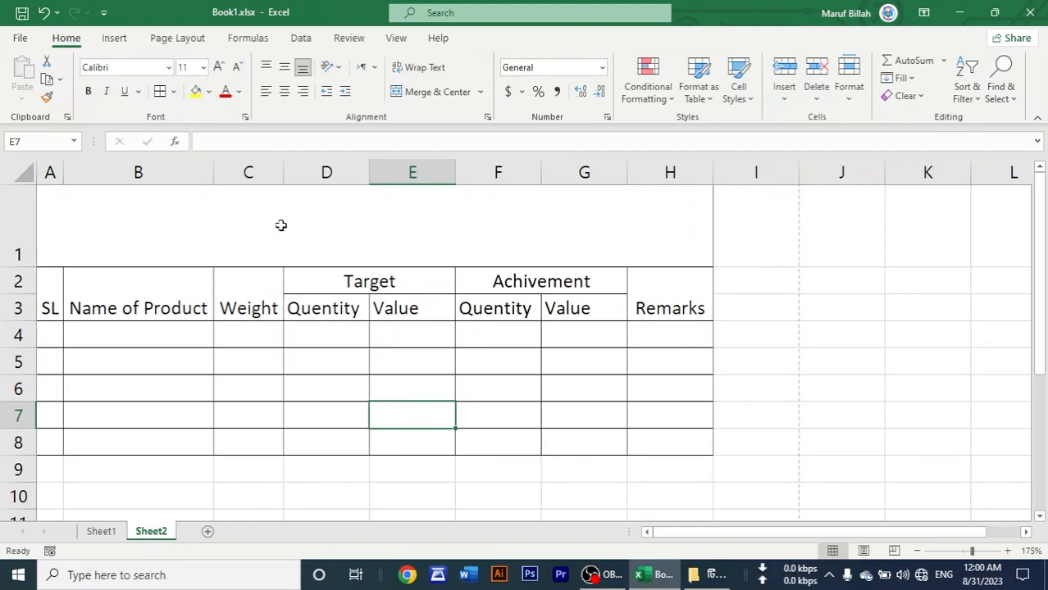
Step: Enter the title Genius Computer in the merged title cell A1
{"action": "left_click", "coordinate": [342, 241]}
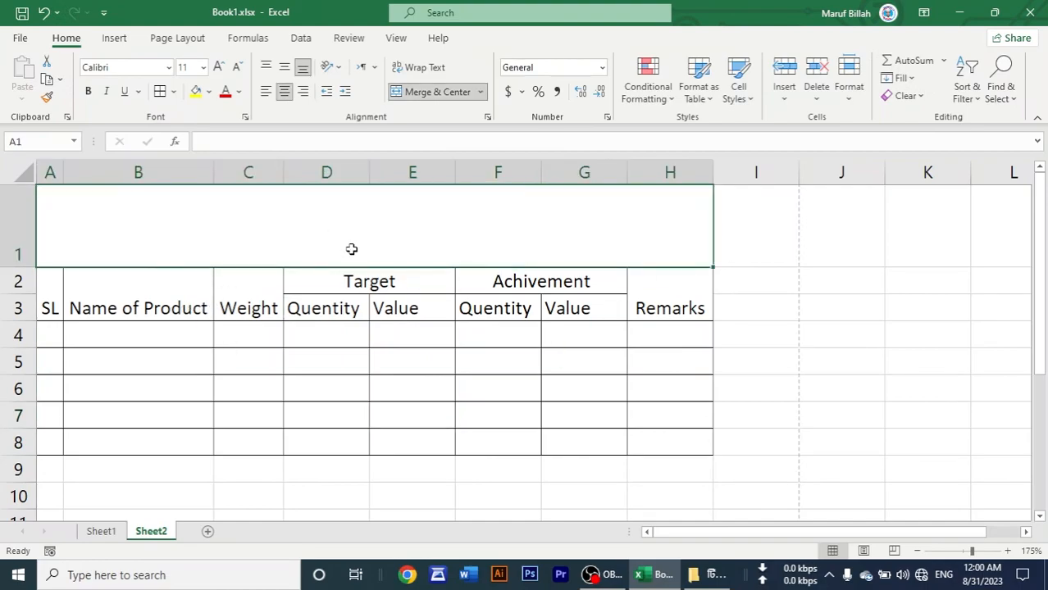
{"action": "type", "text": "Genius Co"}
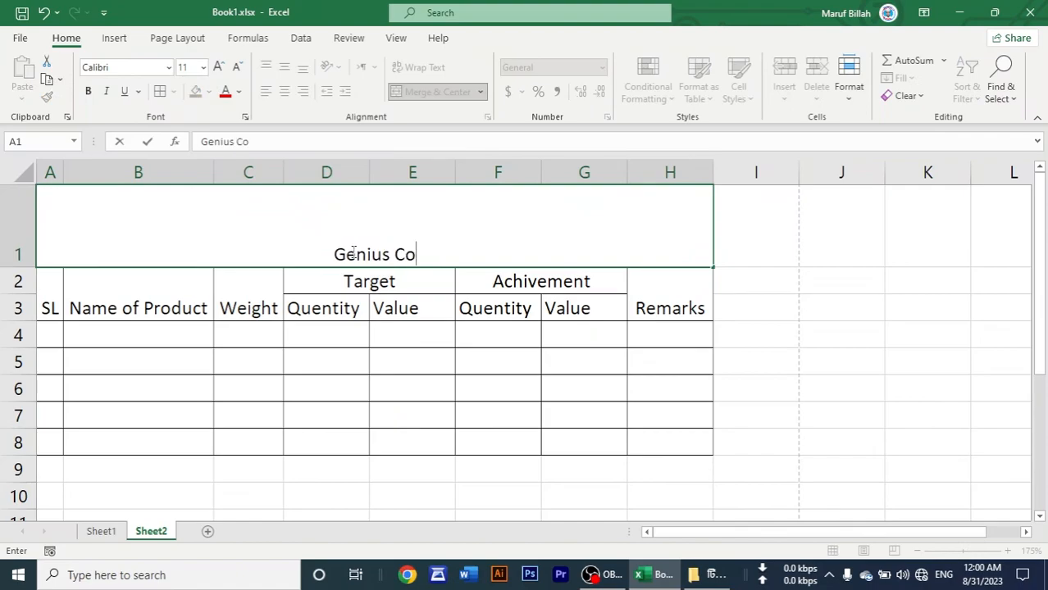
{"action": "type", "text": "mputer"}
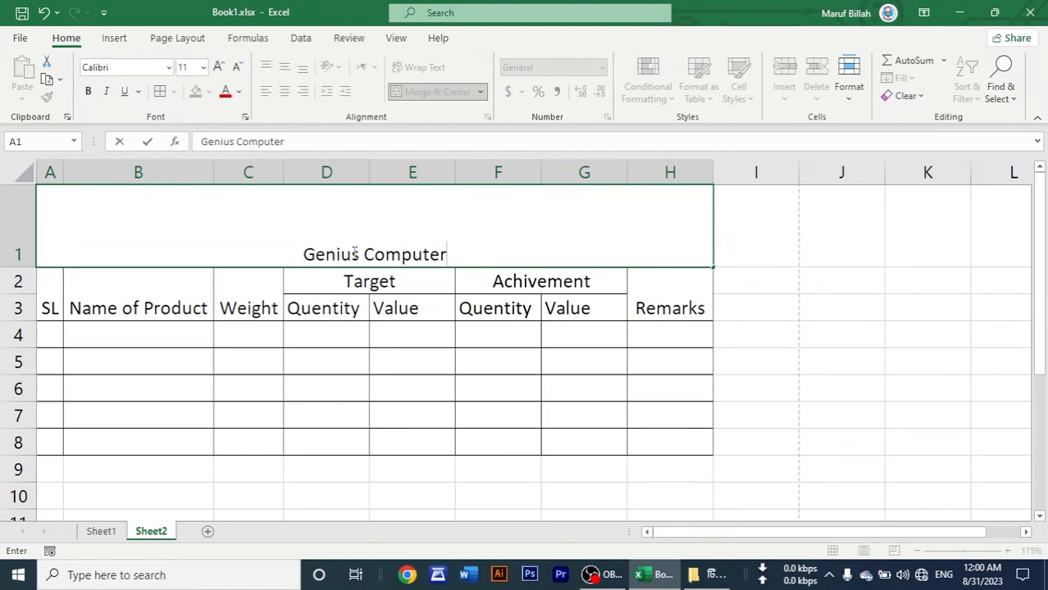
{"action": "key", "text": "Return"}
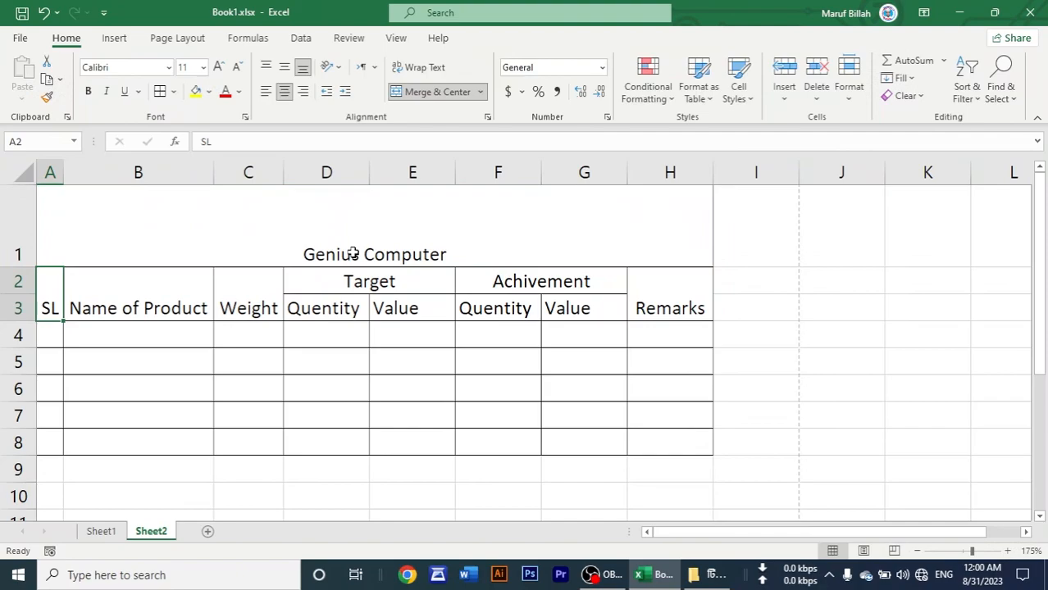
{"action": "left_click", "coordinate": [358, 257]}
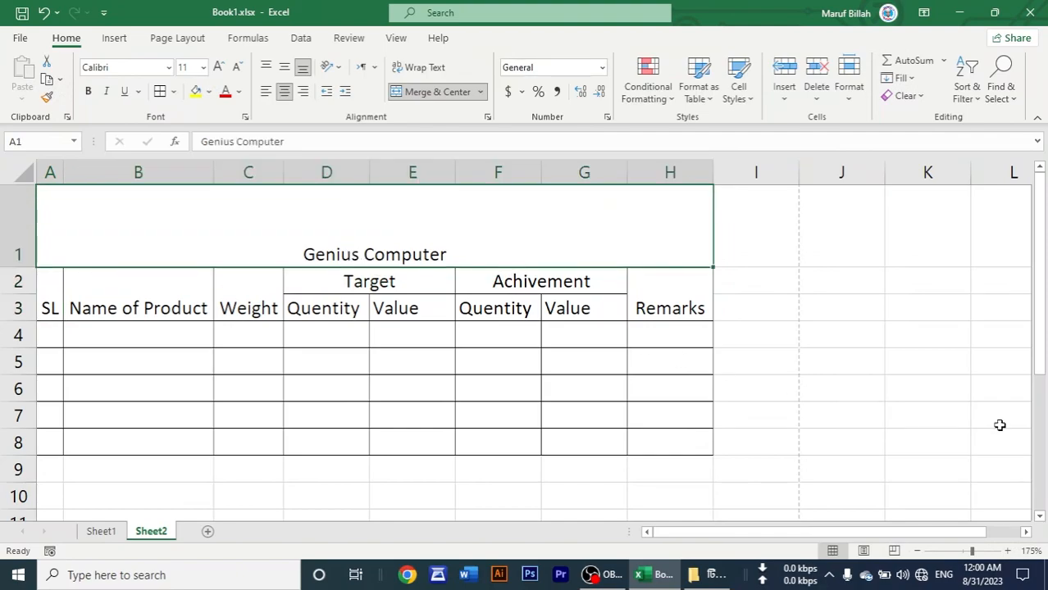
{"action": "left_click", "coordinate": [866, 407]}
{"action": "left_click", "coordinate": [914, 383]}
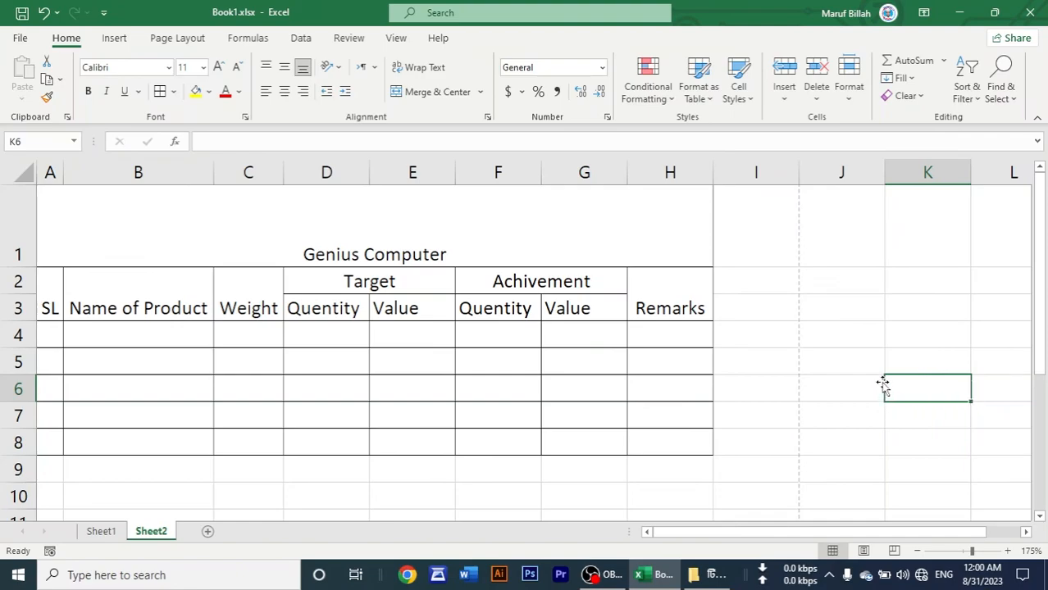
{"action": "left_click", "coordinate": [827, 374]}
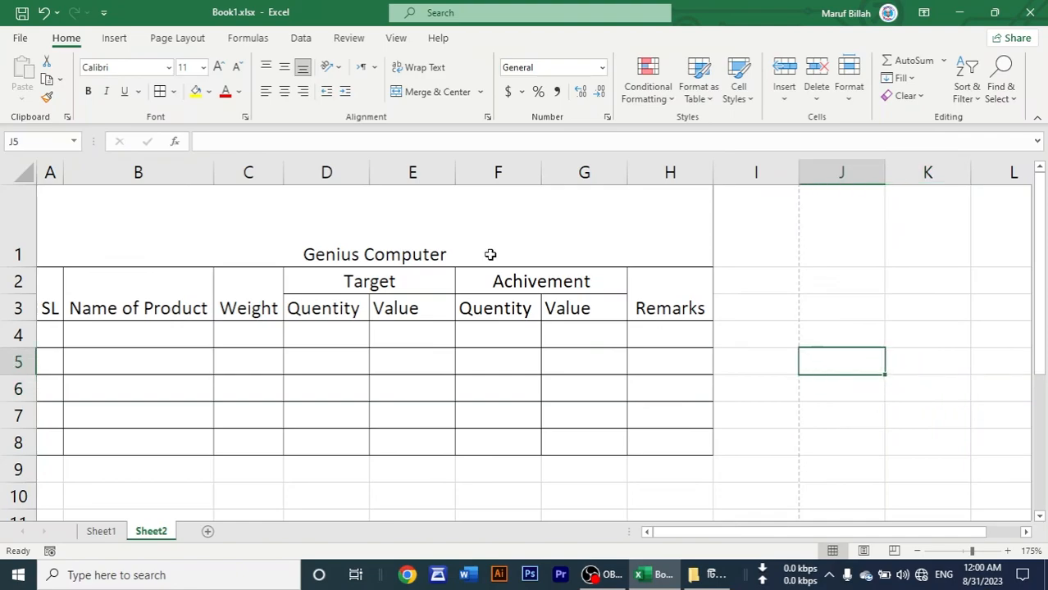
{"action": "left_click", "coordinate": [390, 249]}
{"action": "left_click", "coordinate": [46, 308]}
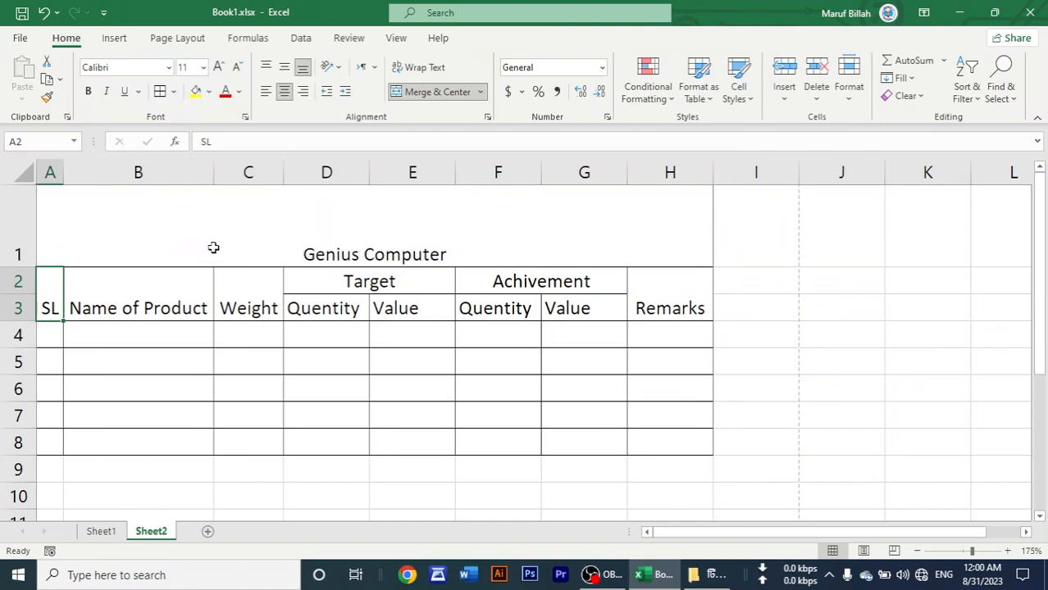
Step: Add a second line with the company's address below Genius Computer inside the title cell A1
{"action": "left_click", "coordinate": [457, 255]}
{"action": "double_click", "coordinate": [450, 255]}
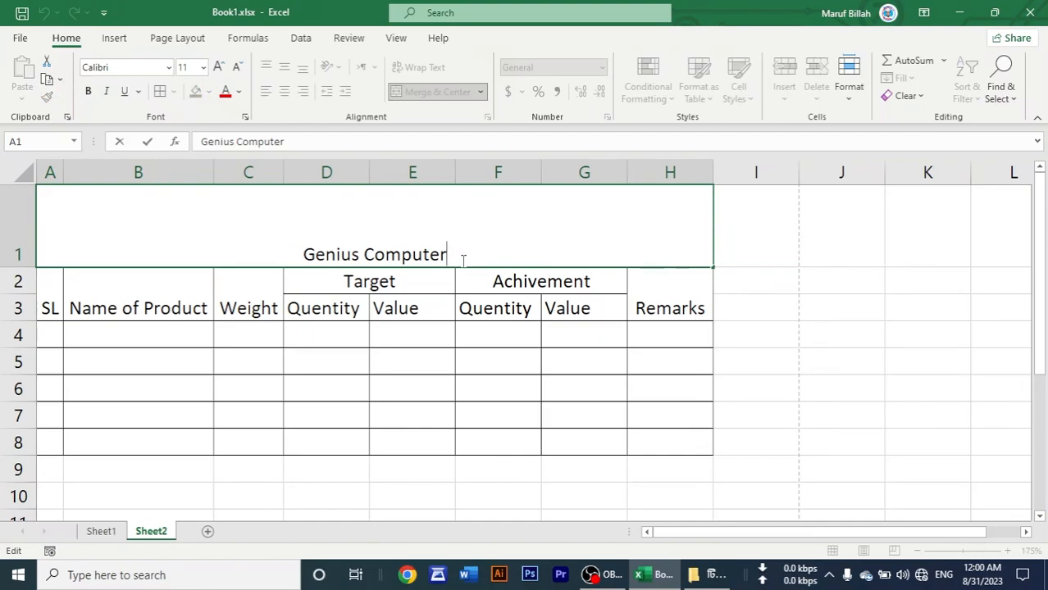
{"action": "key", "text": "alt"}
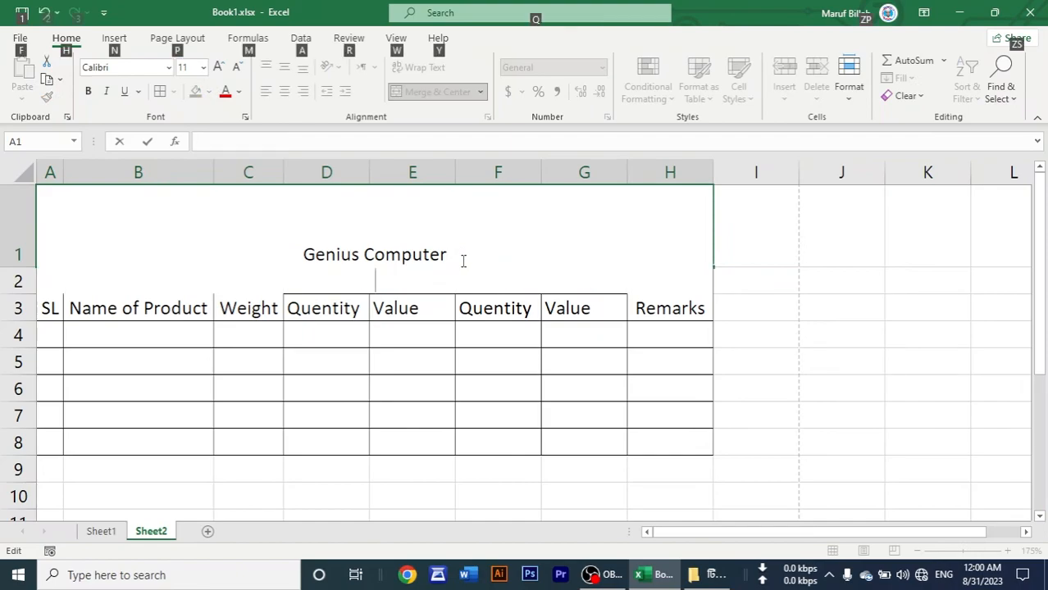
{"action": "type", "text": "Pi"}
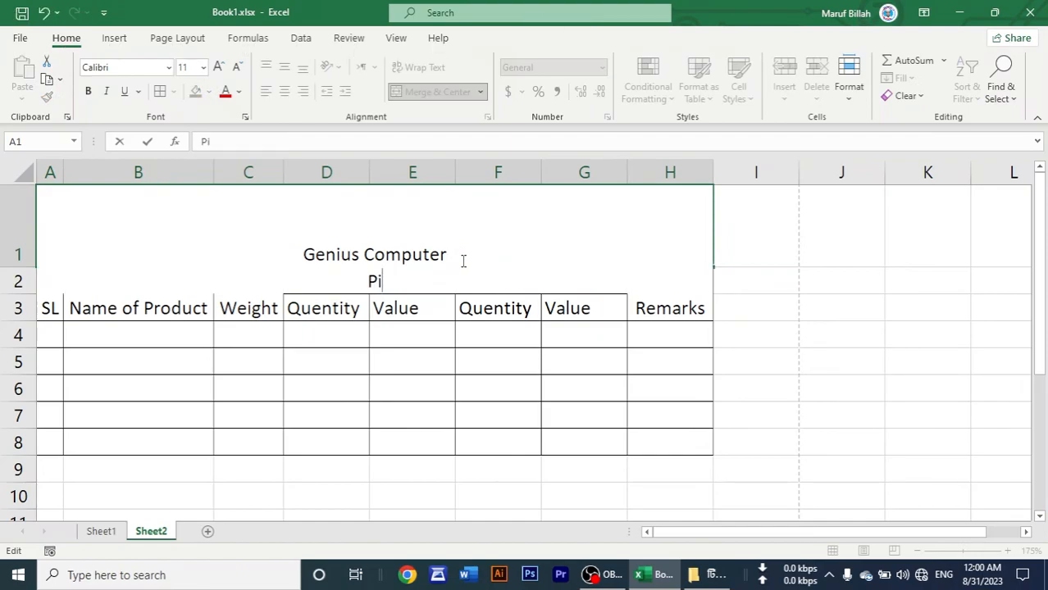
{"action": "type", "text": "rojpur Sadar, Pirojpur"}
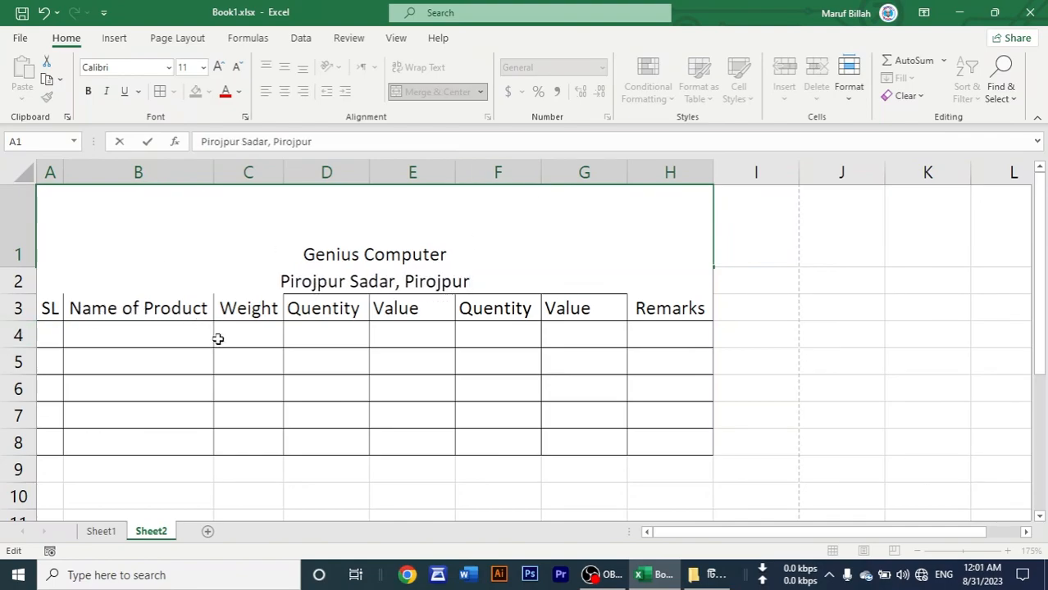
{"action": "left_click", "coordinate": [469, 382]}
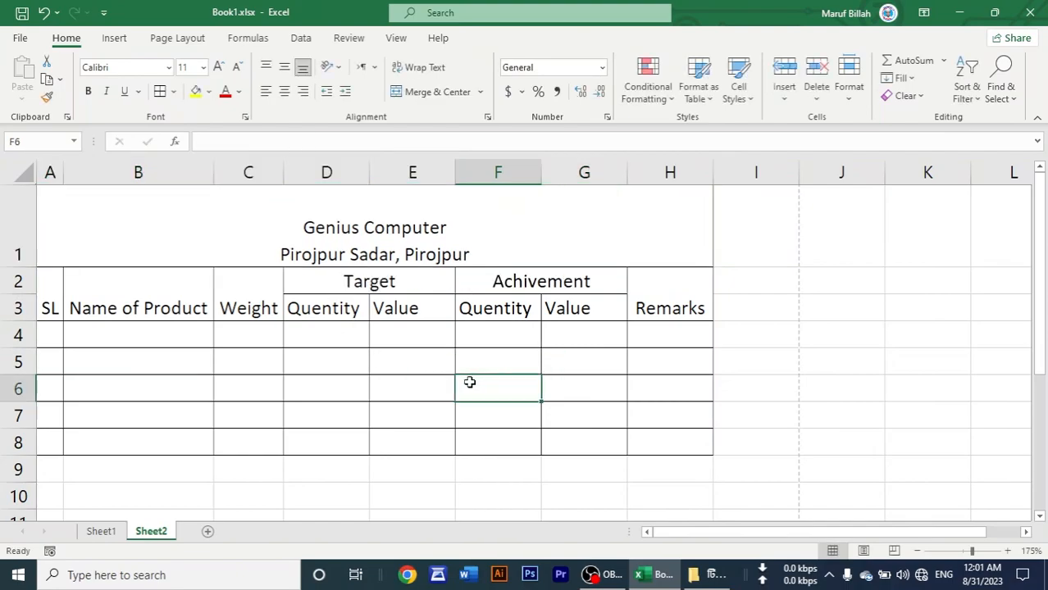
Step: Extend the first title line in A1 to read Genius Computer Training Center
{"action": "left_click", "coordinate": [446, 229]}
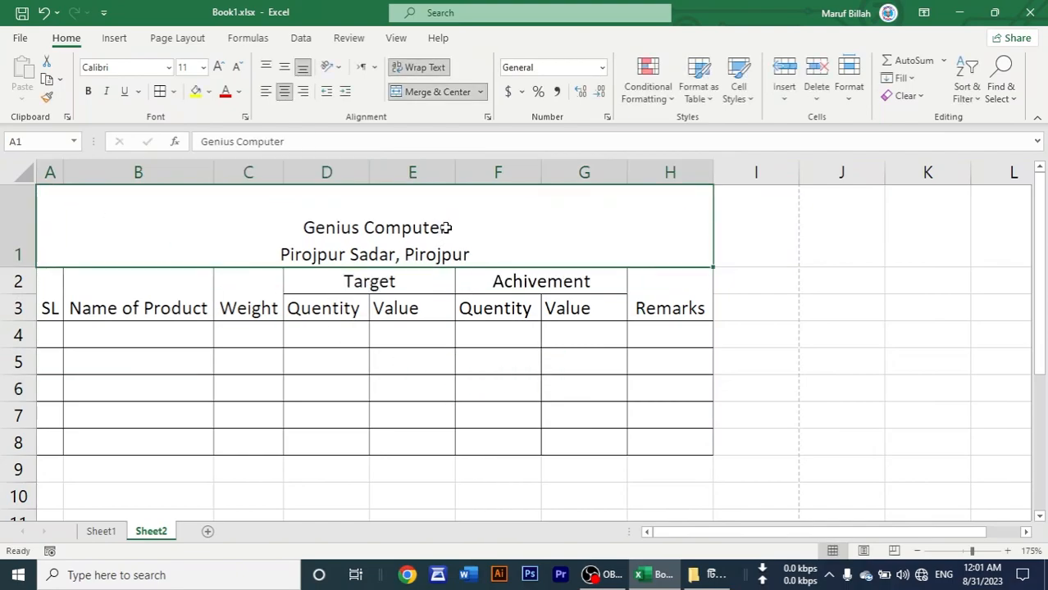
{"action": "double_click", "coordinate": [447, 229]}
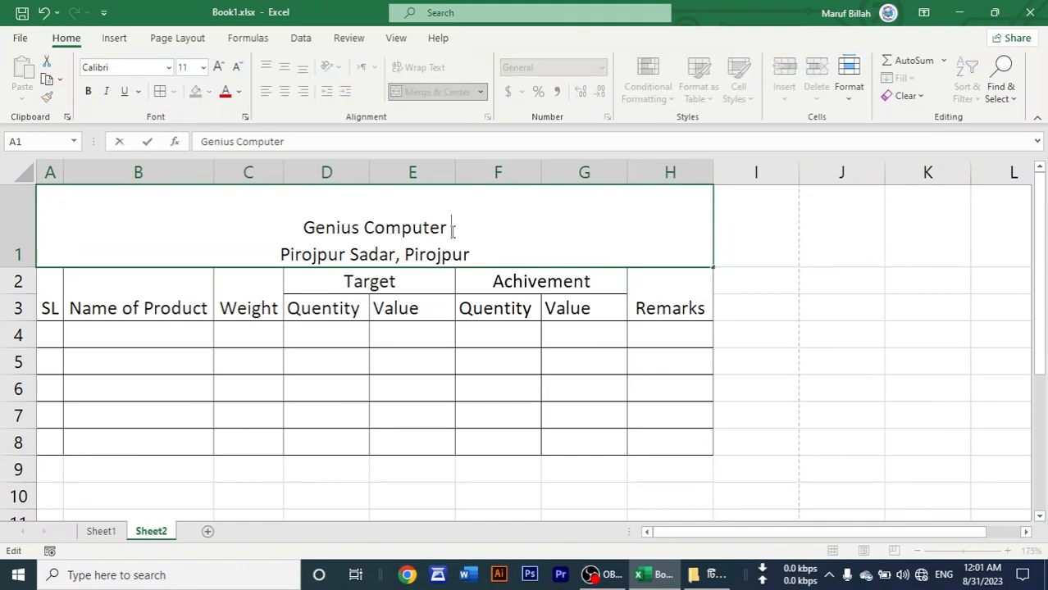
{"action": "type", "text": "Traini"}
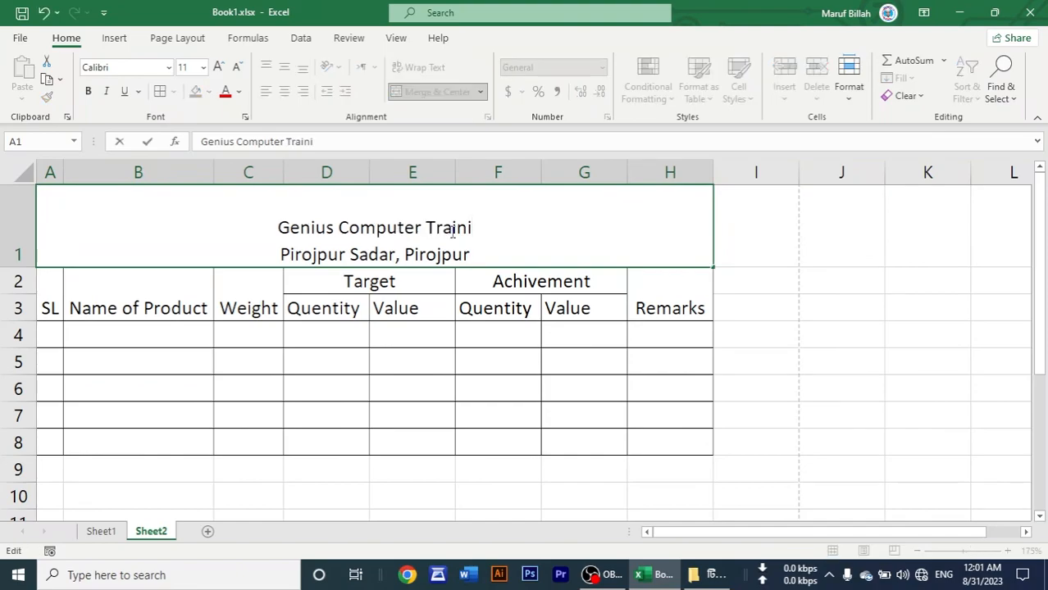
{"action": "type", "text": "ng Center"}
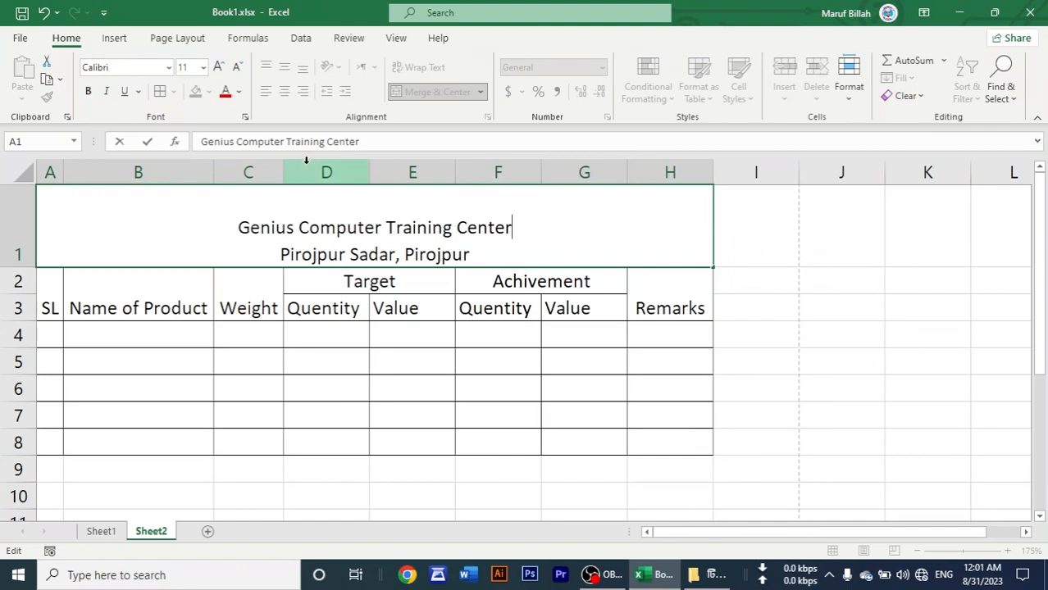
Step: Enlarge only the Genius Computer Training Center line of the title to font size 14
{"action": "left_click_drag", "start_coordinate": [509, 227], "coordinate": [237, 228]}
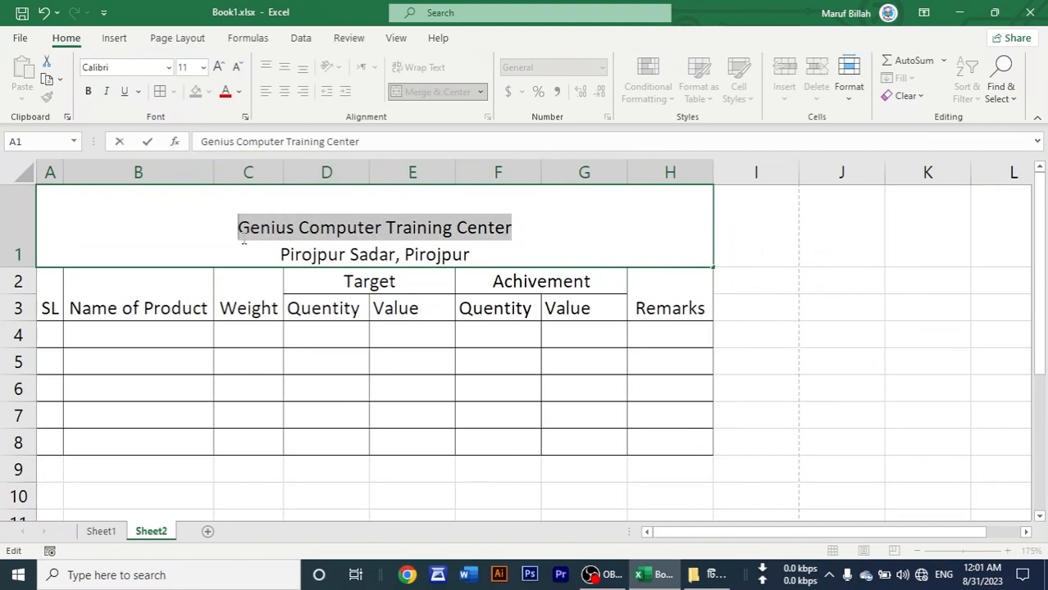
{"action": "left_click", "coordinate": [217, 67]}
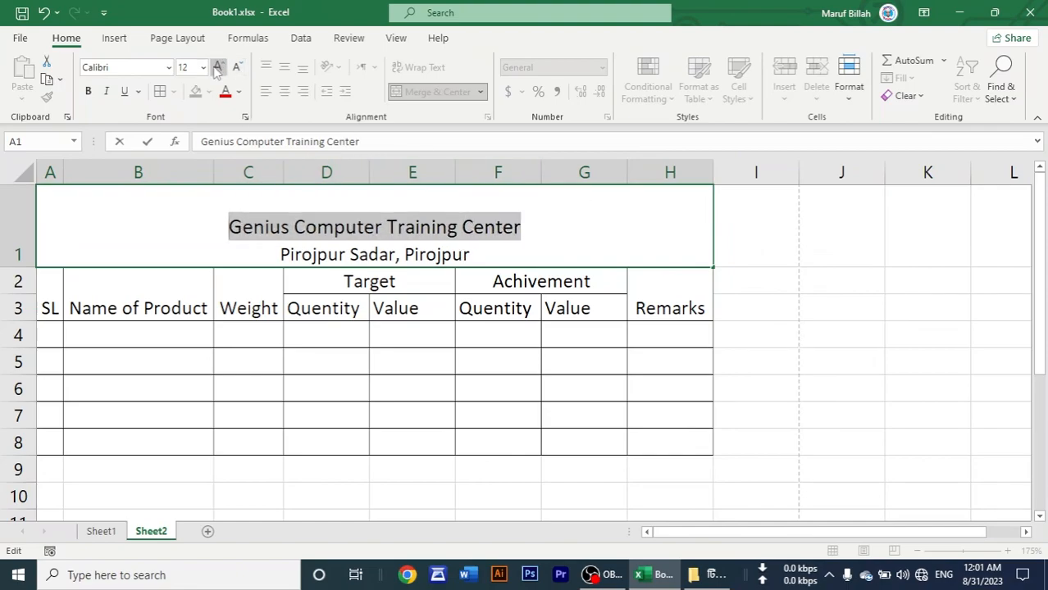
{"action": "left_click", "coordinate": [218, 67]}
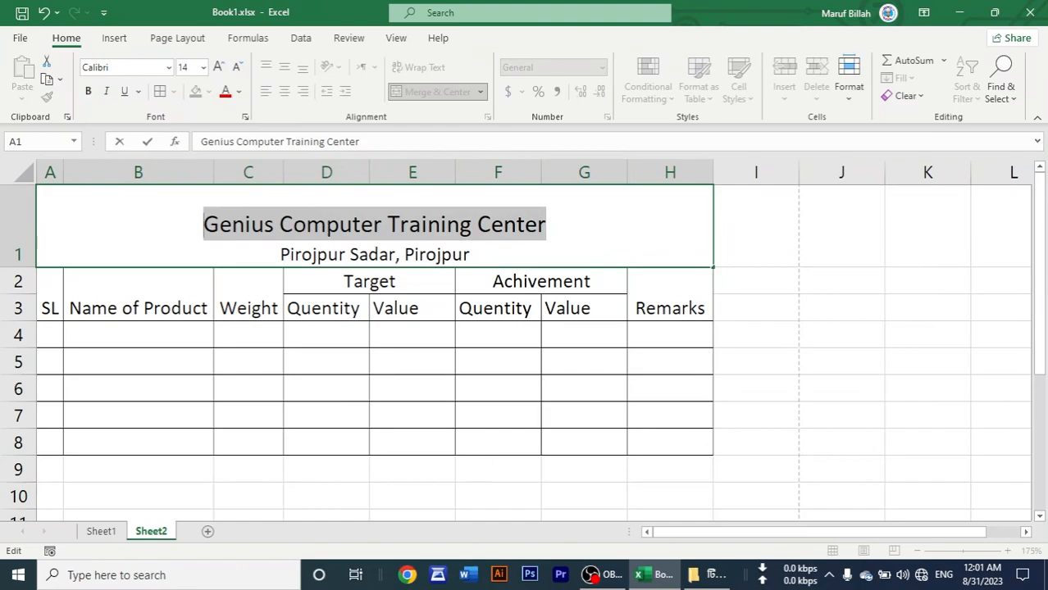
Step: Make the Genius Computer Training Center title line bold and color its text standard green
{"action": "left_click", "coordinate": [473, 254]}
{"action": "left_click_drag", "start_coordinate": [202, 225], "coordinate": [548, 225]}
{"action": "left_click", "coordinate": [89, 91]}
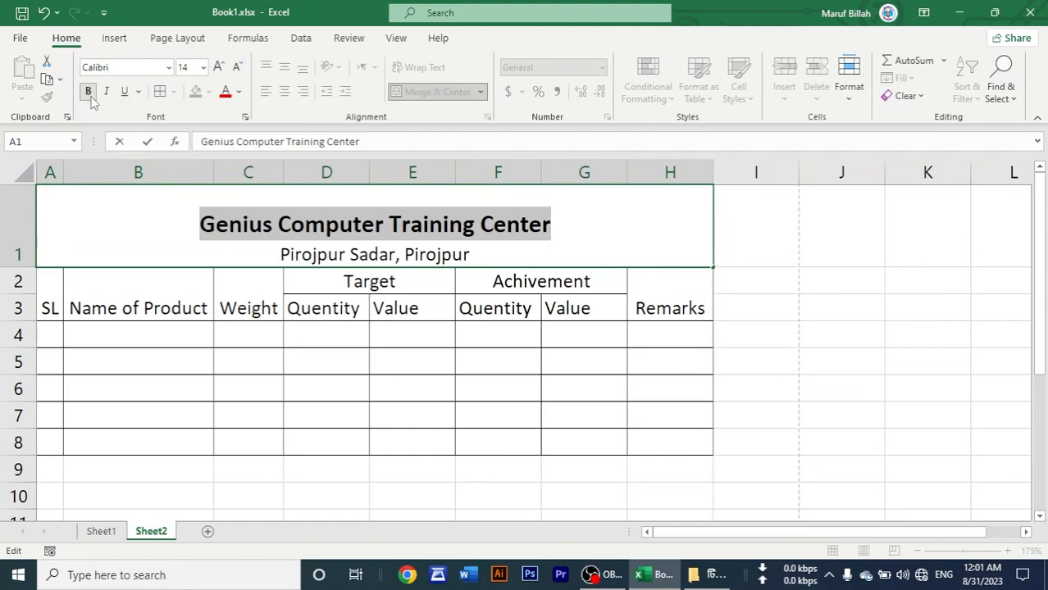
{"action": "left_click", "coordinate": [238, 91]}
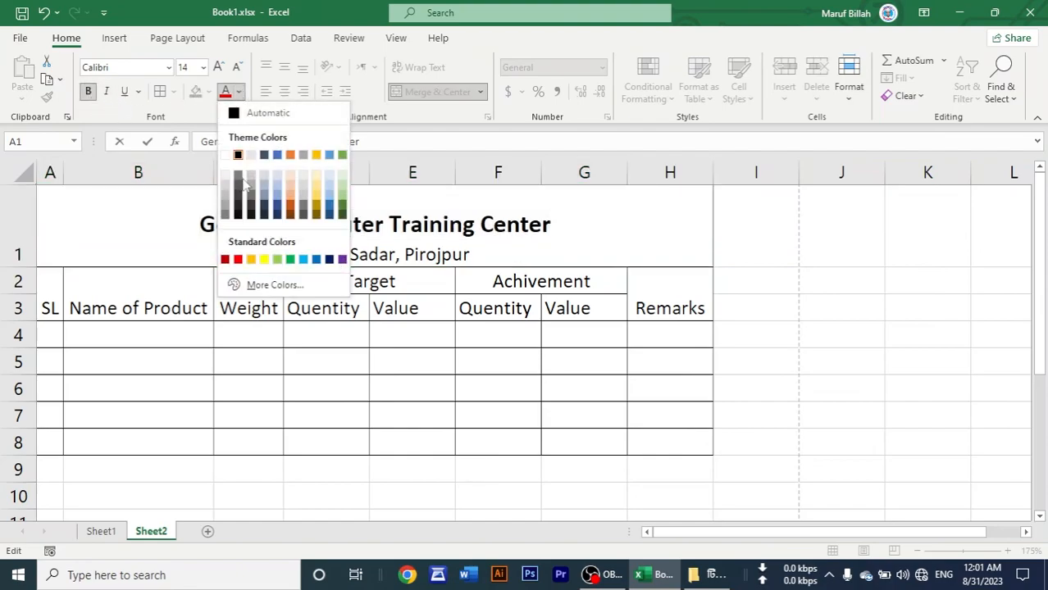
{"action": "left_click", "coordinate": [290, 259]}
{"action": "left_click", "coordinate": [326, 388]}
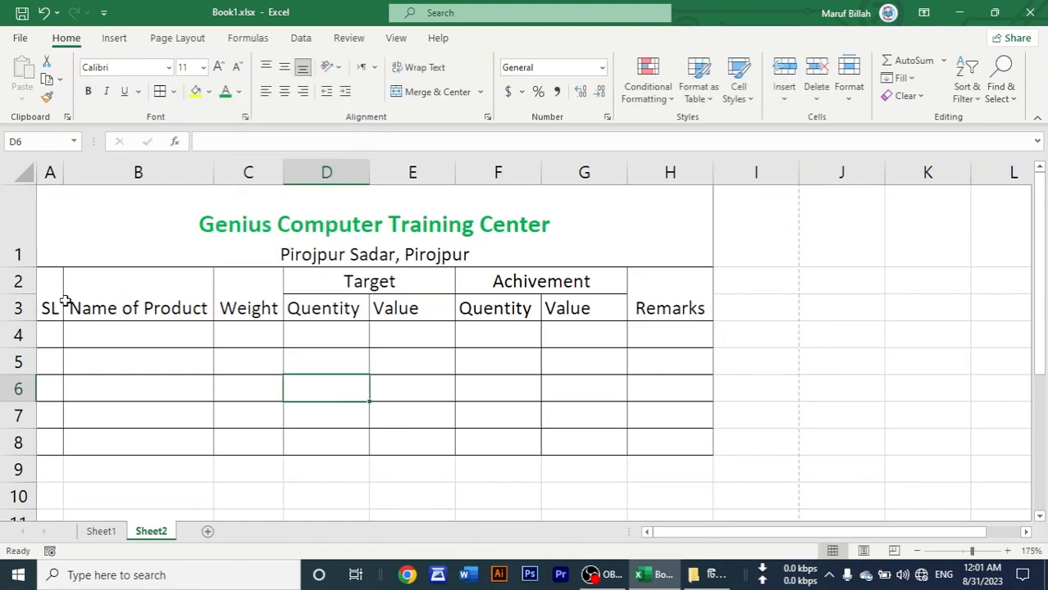
Step: Center all headings in A2:H3 horizontally and align them to the middle vertically
{"action": "left_click", "coordinate": [49, 297]}
{"action": "left_click", "coordinate": [117, 304]}
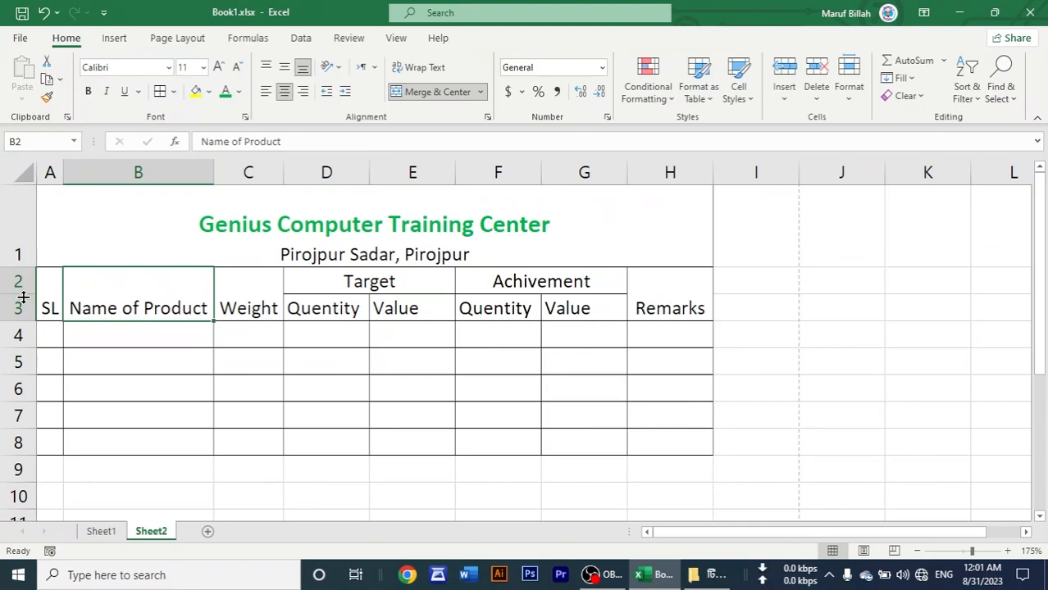
{"action": "left_click_drag", "start_coordinate": [49, 293], "coordinate": [650, 308]}
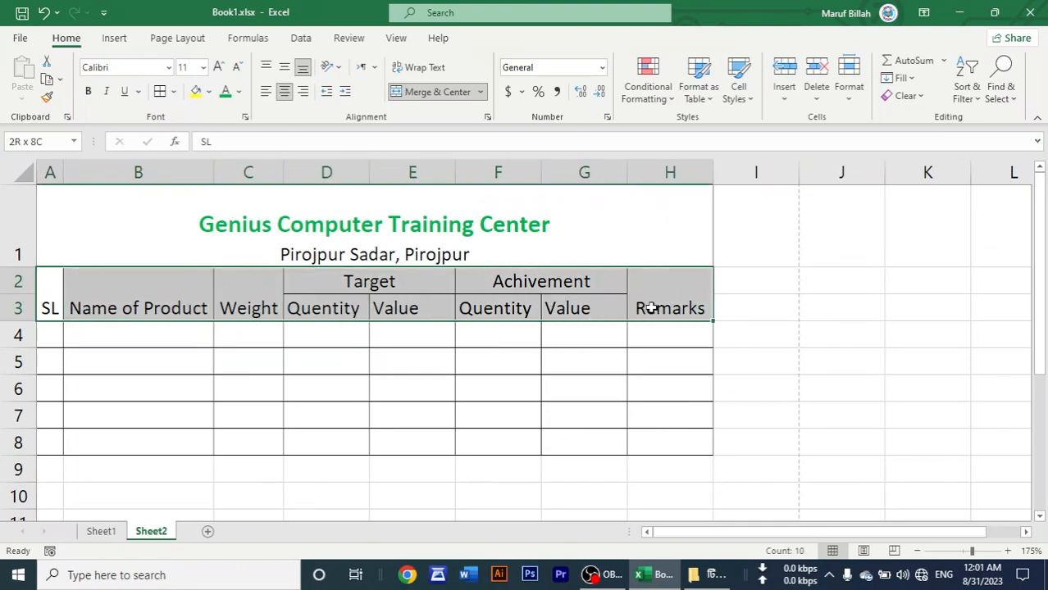
{"action": "left_click", "coordinate": [285, 94]}
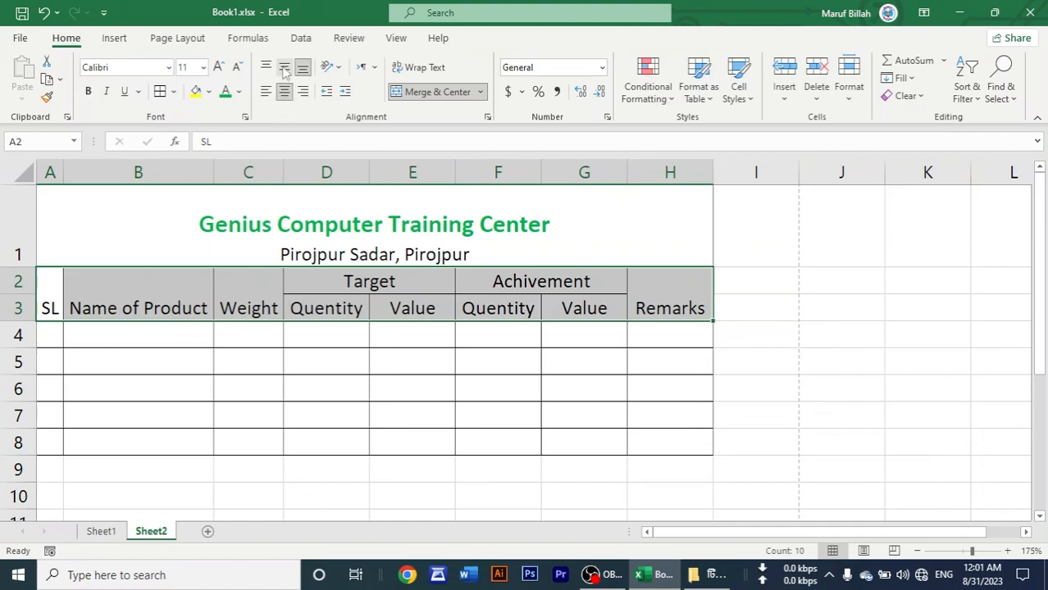
{"action": "left_click", "coordinate": [284, 69]}
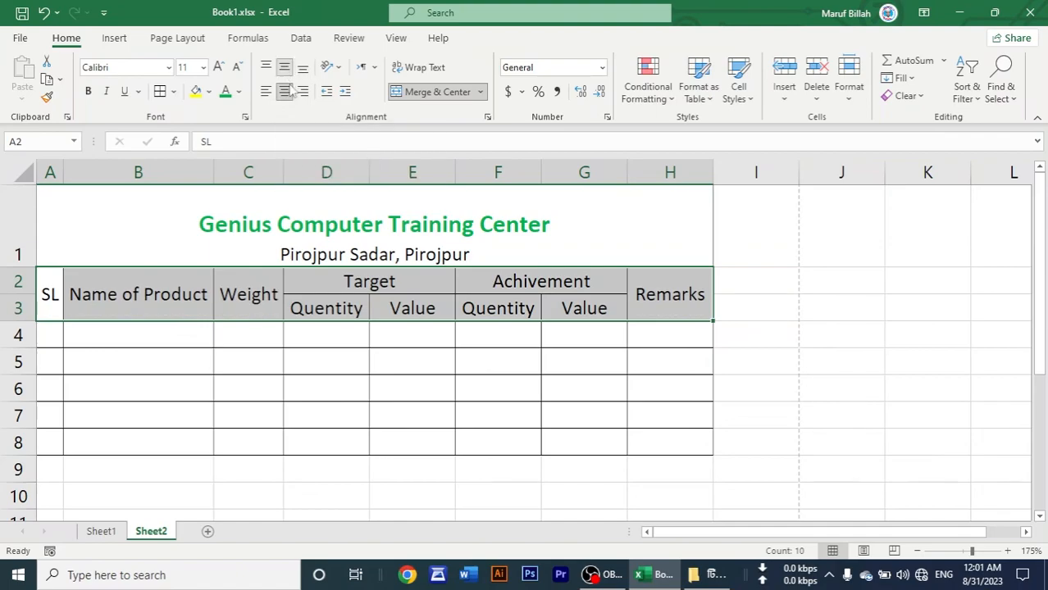
{"action": "left_click", "coordinate": [328, 373]}
Step: Set the font of the title and headings in A1:H3 to Times New Roman
{"action": "left_click_drag", "start_coordinate": [344, 238], "coordinate": [505, 313]}
{"action": "left_click", "coordinate": [154, 69]}
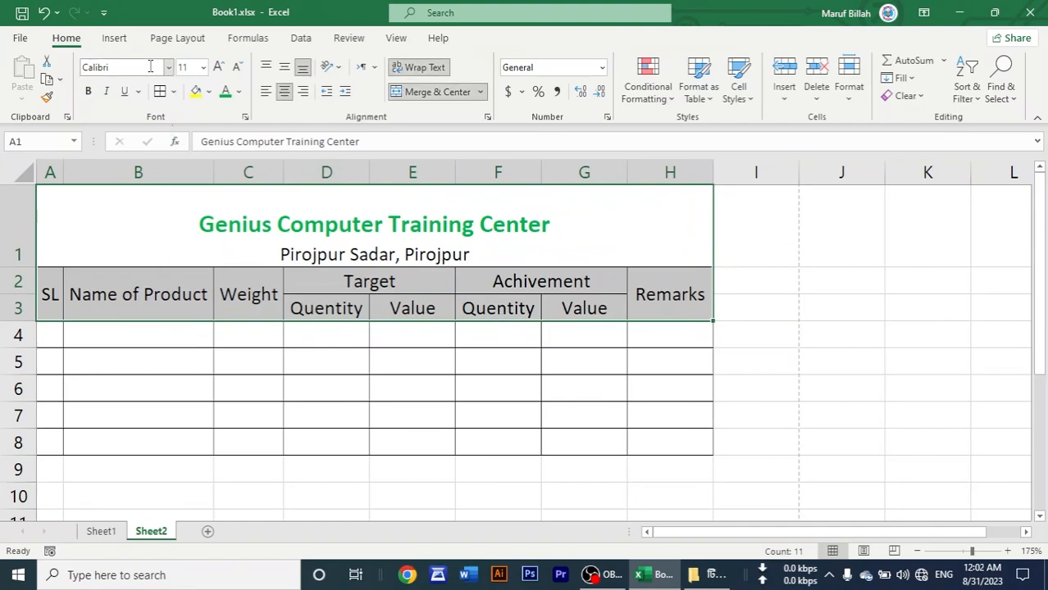
{"action": "type", "text": "Times New Roman"}
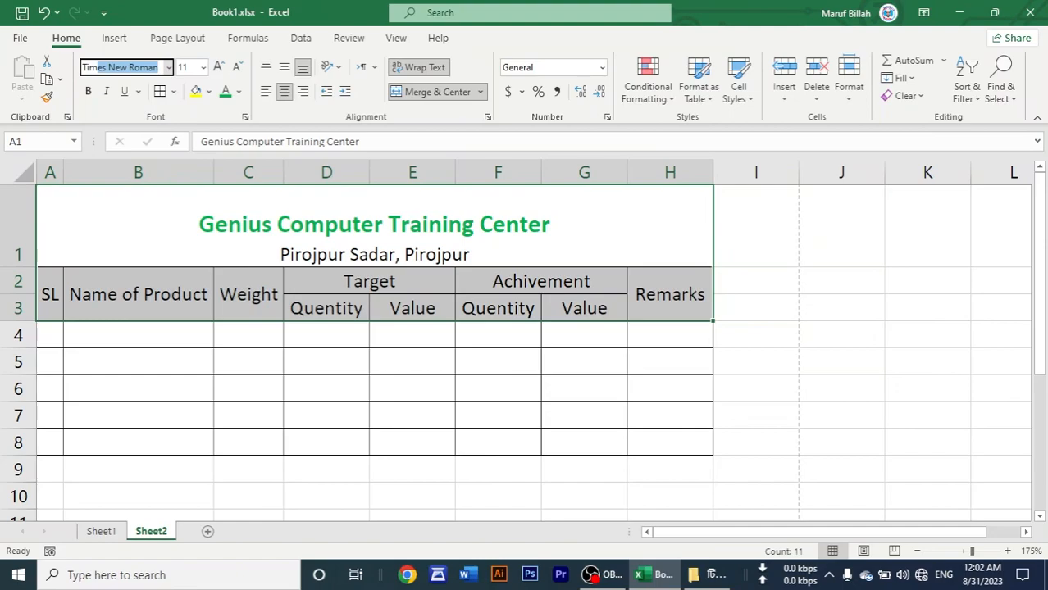
{"action": "key", "text": "Return"}
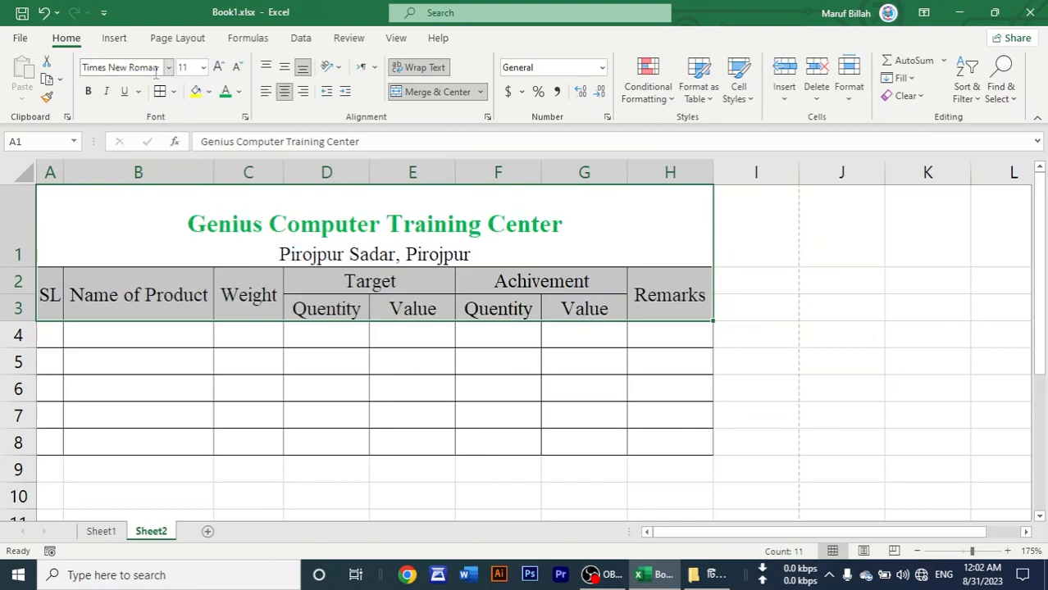
{"action": "left_click", "coordinate": [310, 423]}
Step: Apply all borders to D9:H9, directly below the table's last bordered row
{"action": "left_click", "coordinate": [309, 479]}
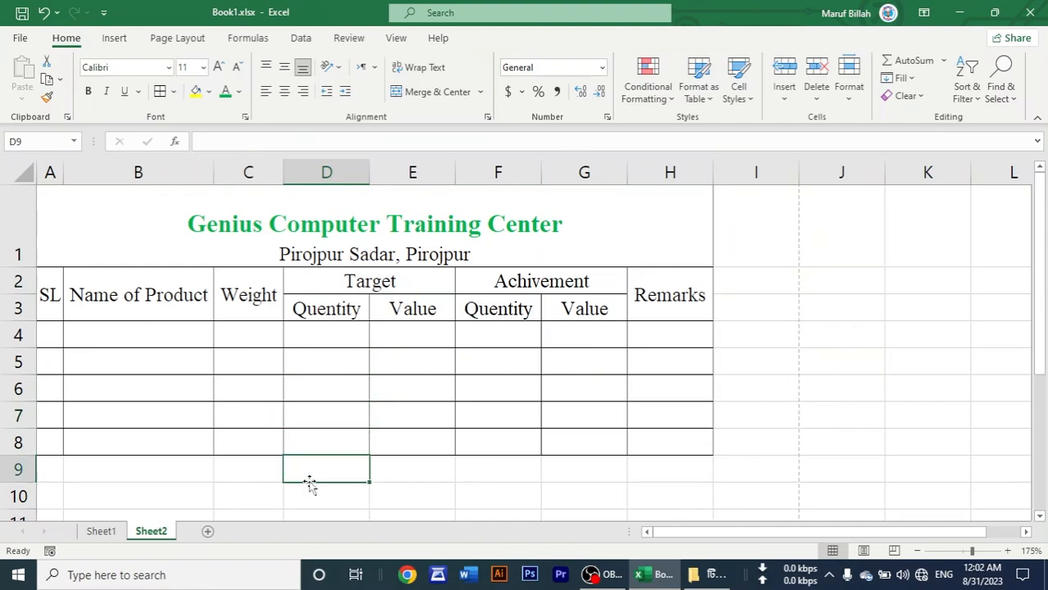
{"action": "scroll", "coordinate": [310, 484], "scroll_direction": "down", "scroll_amount": 1}
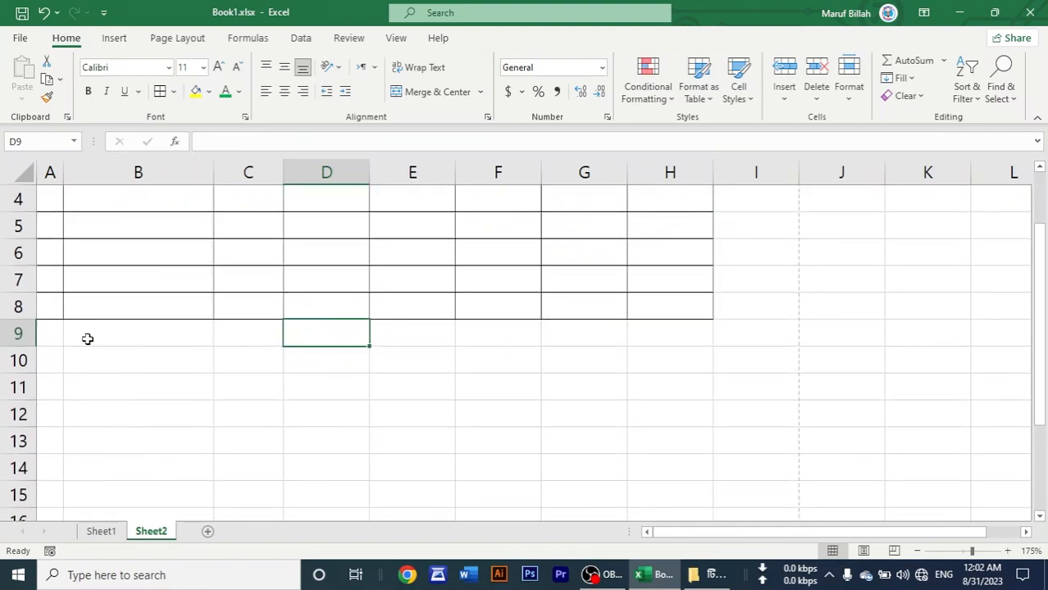
{"action": "left_click_drag", "start_coordinate": [60, 337], "coordinate": [642, 344]}
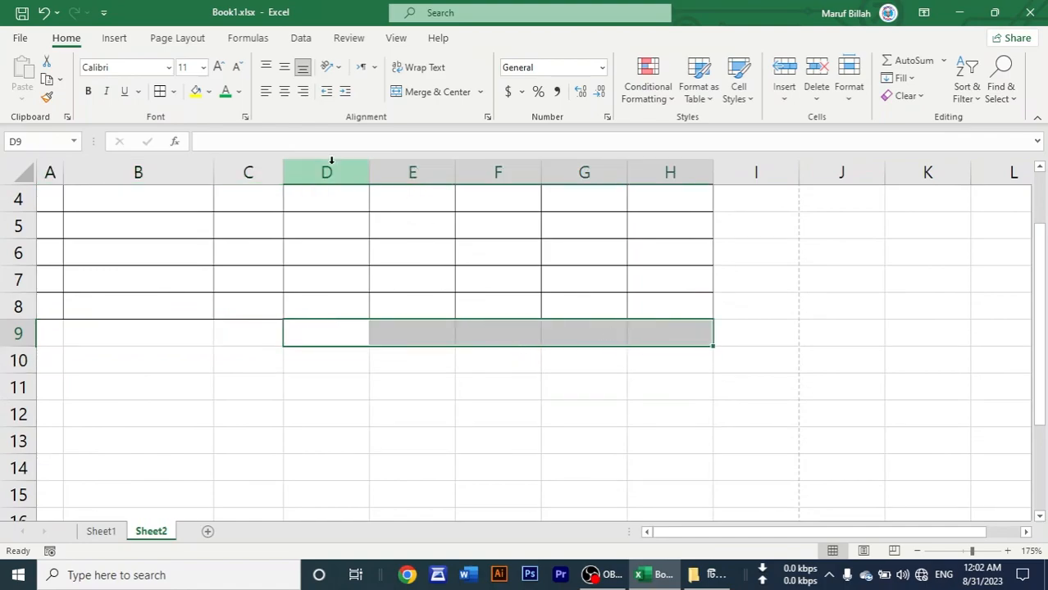
{"action": "left_click", "coordinate": [173, 91]}
{"action": "left_click", "coordinate": [197, 245]}
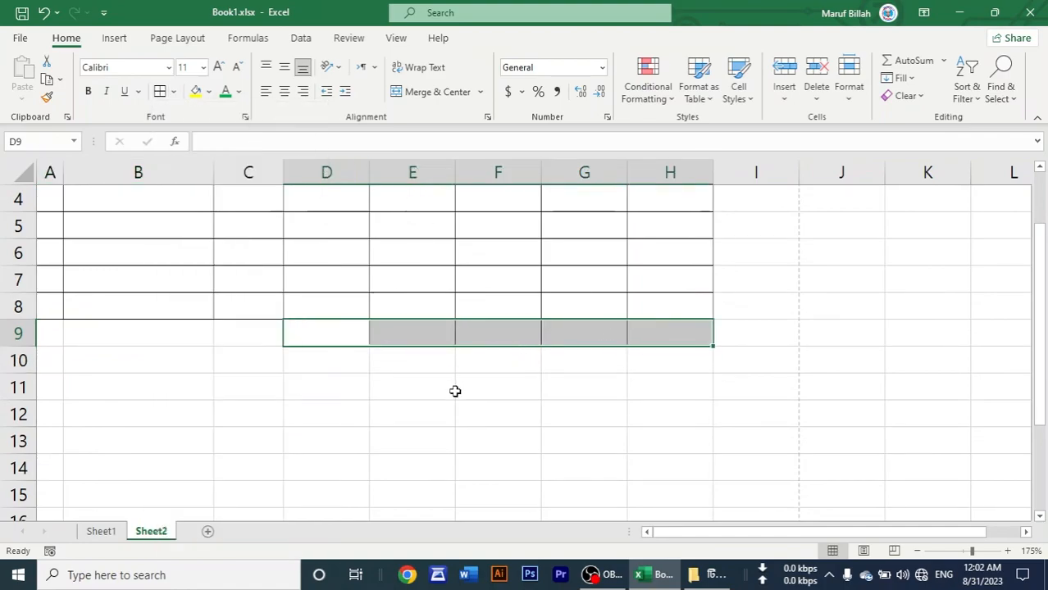
{"action": "left_click", "coordinate": [447, 390]}
{"action": "scroll", "coordinate": [419, 359], "scroll_direction": "up", "scroll_amount": 1}
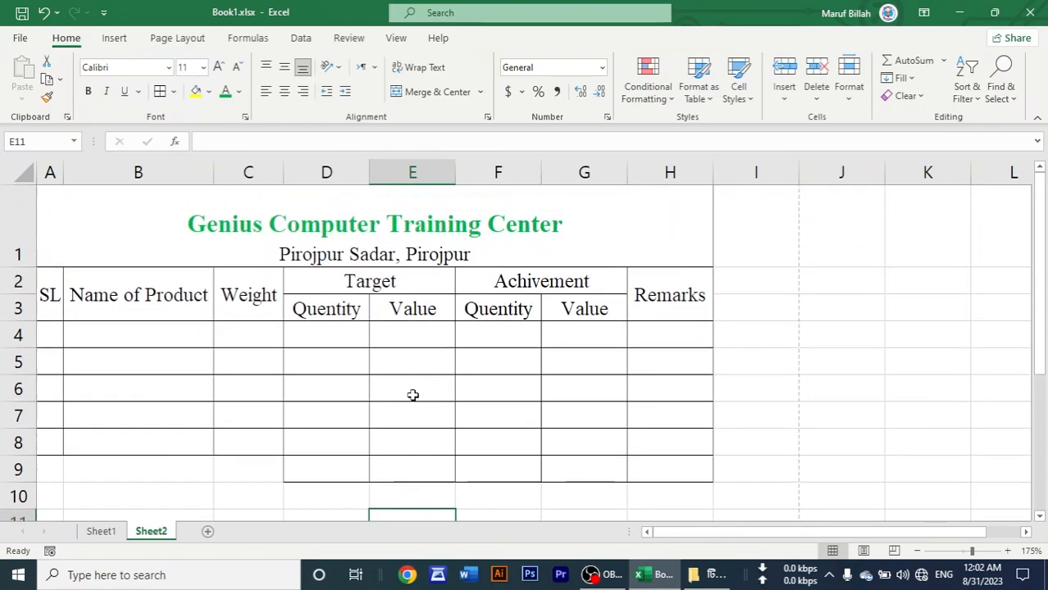
{"action": "scroll", "coordinate": [367, 346], "scroll_direction": "down", "scroll_amount": 2}
{"action": "left_click", "coordinate": [347, 252]}
{"action": "scroll", "coordinate": [419, 428], "scroll_direction": "up", "scroll_amount": 1}
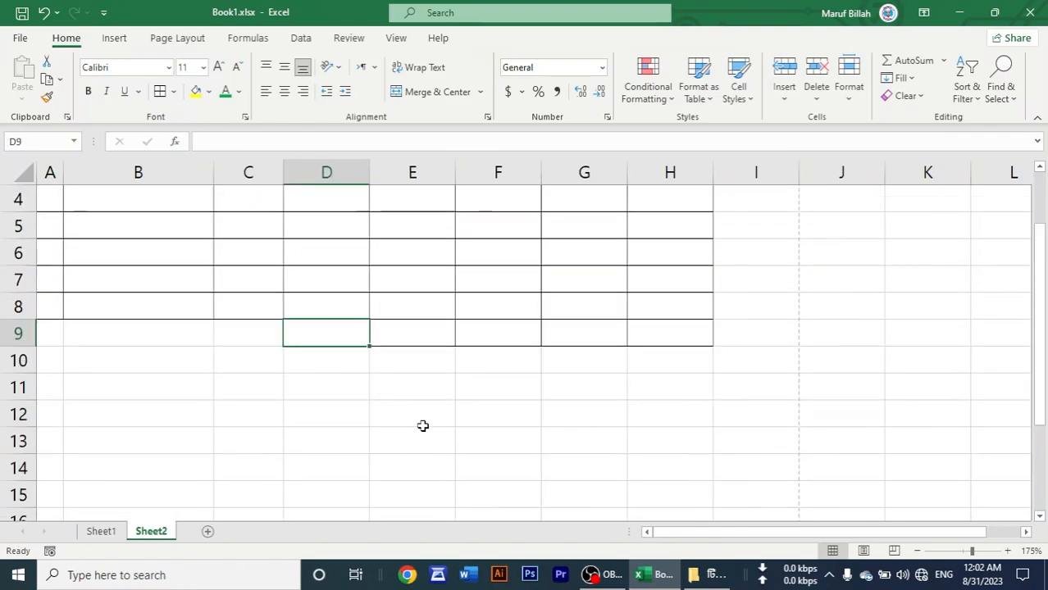
Step: Center the table horizontally on the printed page, check it in the print preview, and return to the worksheet
{"action": "left_click", "coordinate": [20, 38]}
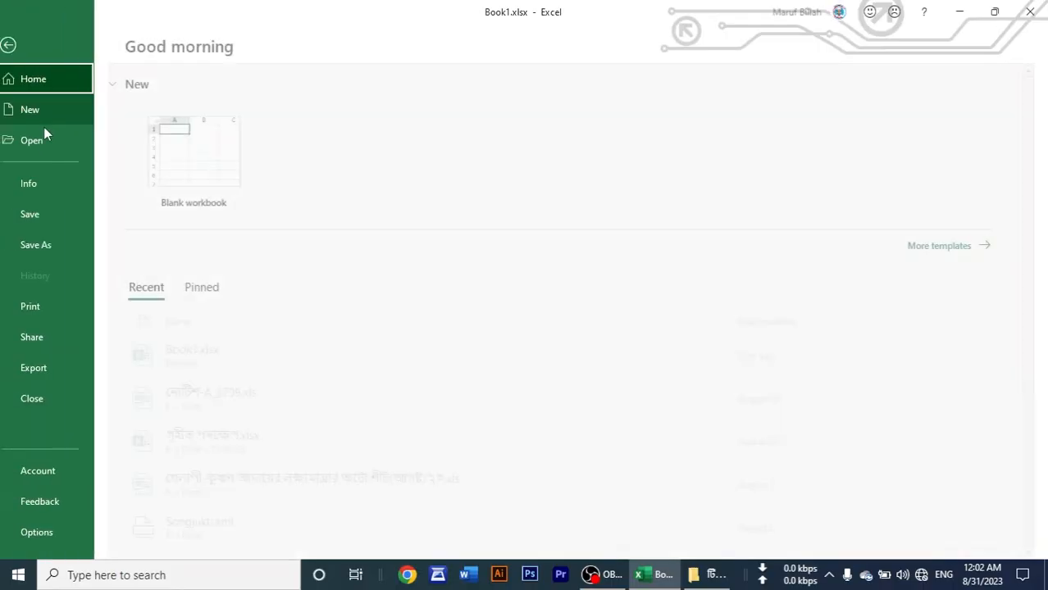
{"action": "left_click", "coordinate": [63, 309]}
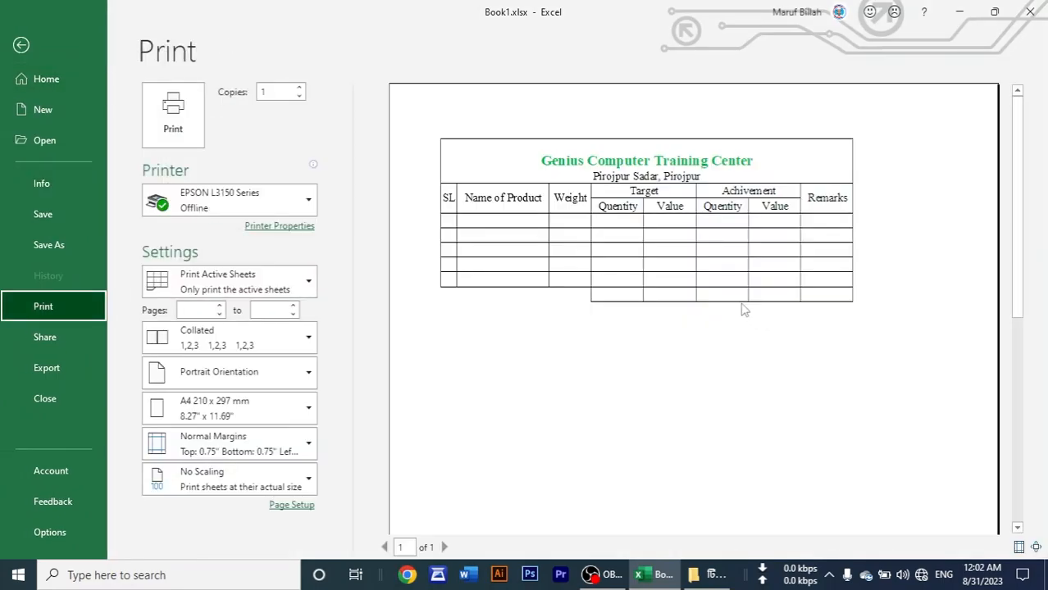
{"action": "left_click", "coordinate": [775, 440]}
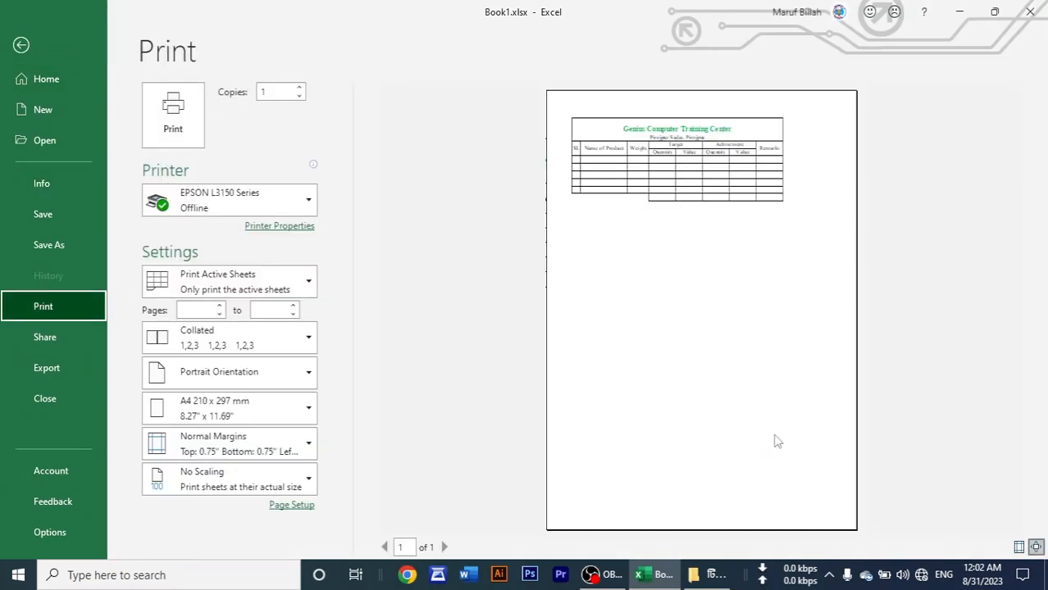
{"action": "left_click", "coordinate": [695, 166]}
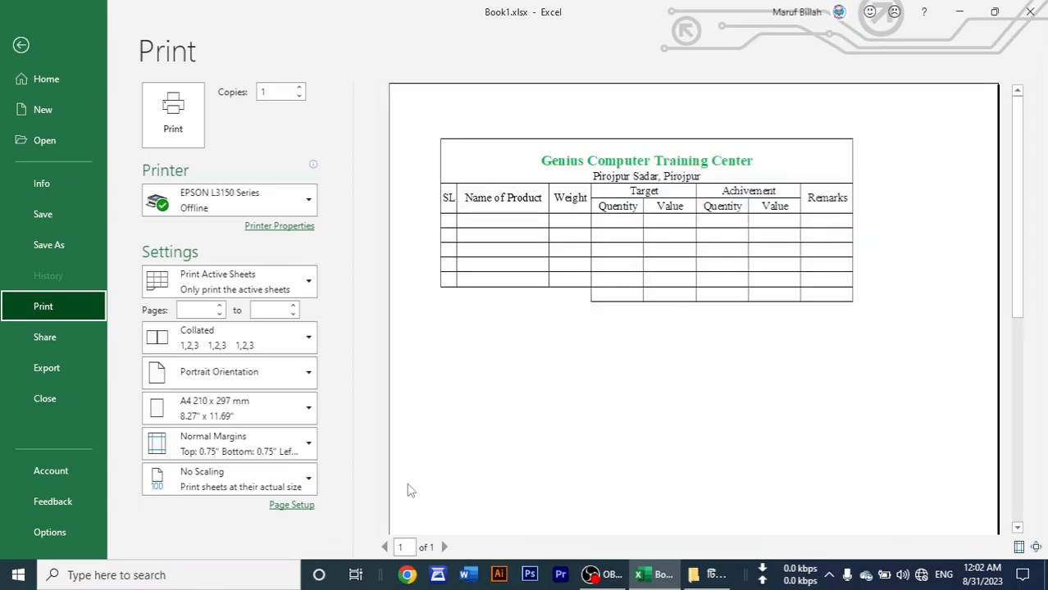
{"action": "left_click", "coordinate": [288, 506]}
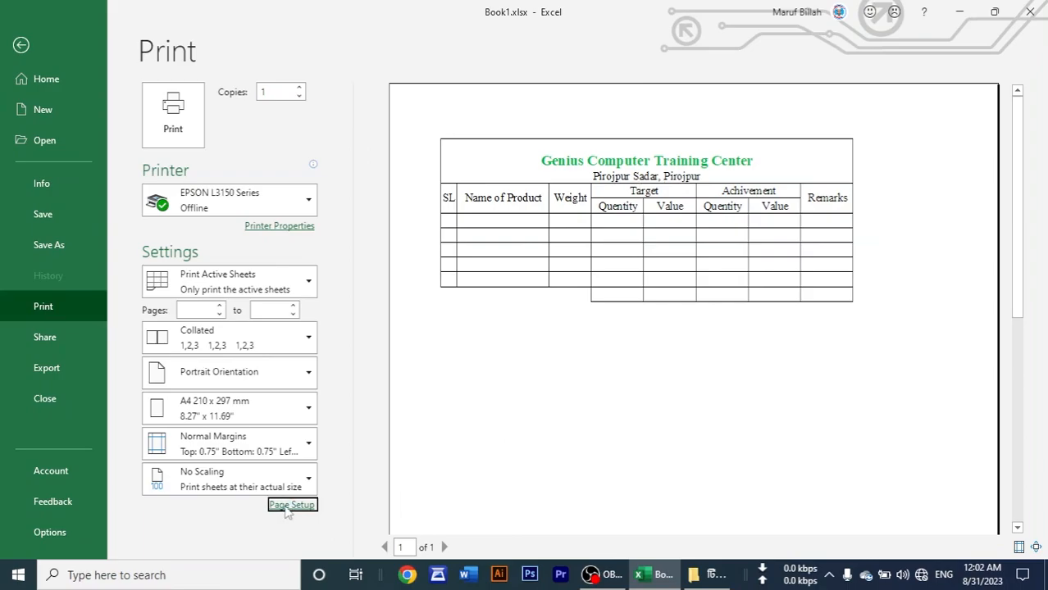
{"action": "left_click", "coordinate": [423, 134]}
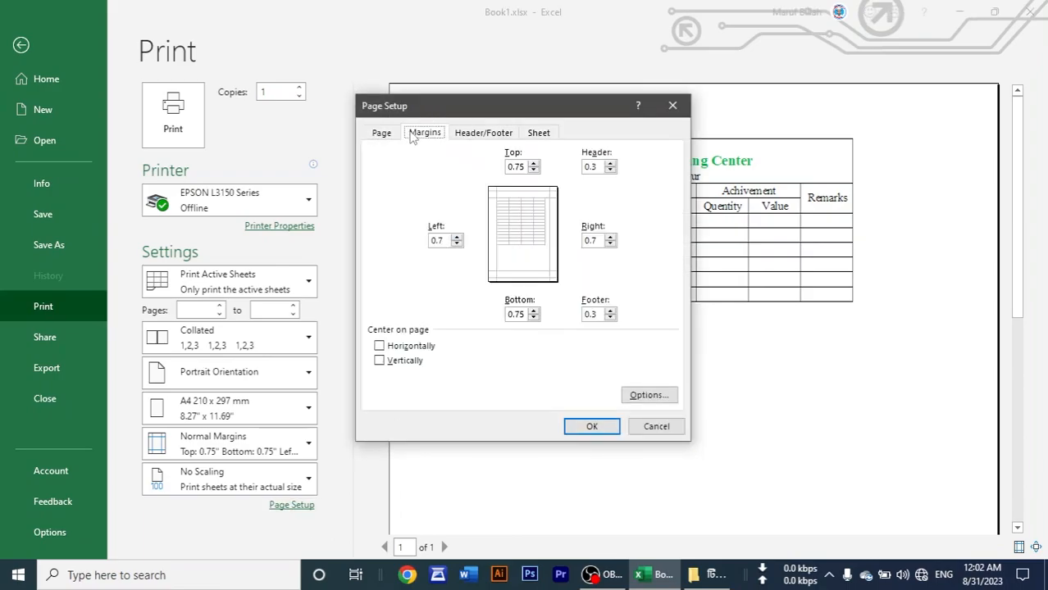
{"action": "left_click", "coordinate": [379, 346]}
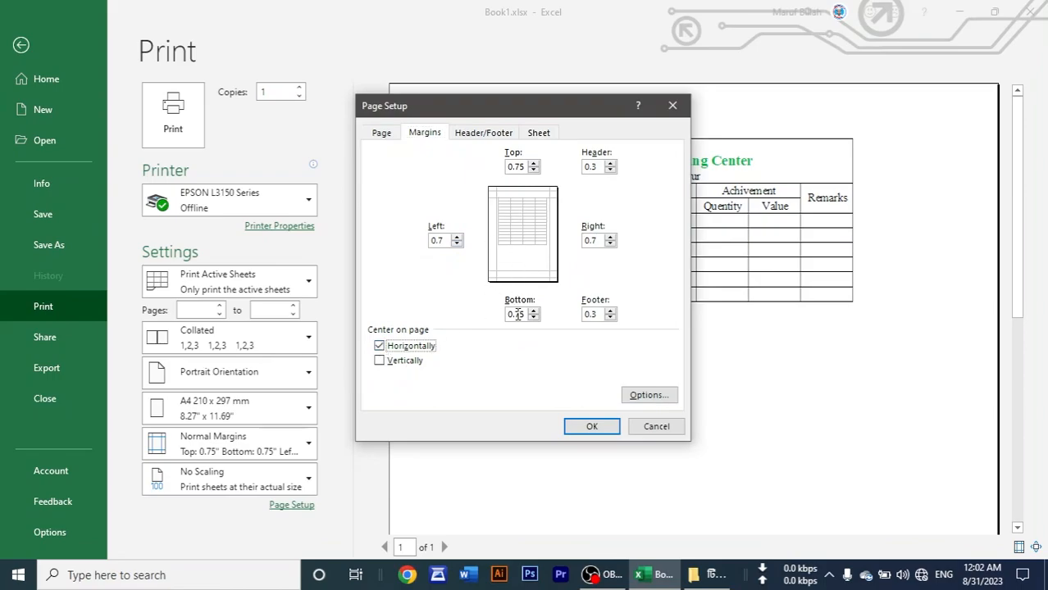
{"action": "left_click", "coordinate": [596, 430]}
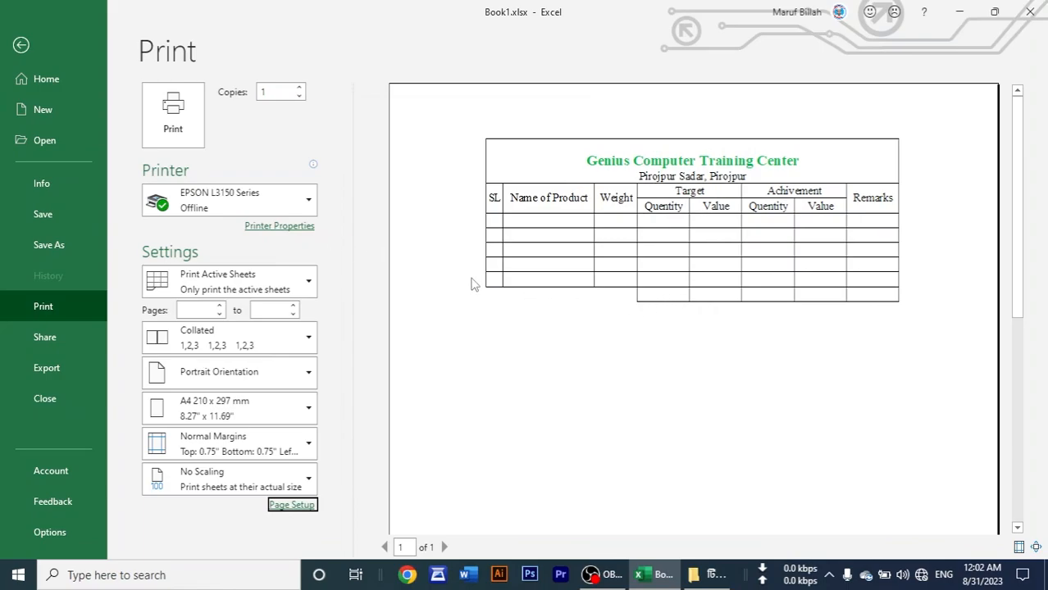
{"action": "left_click", "coordinate": [496, 285]}
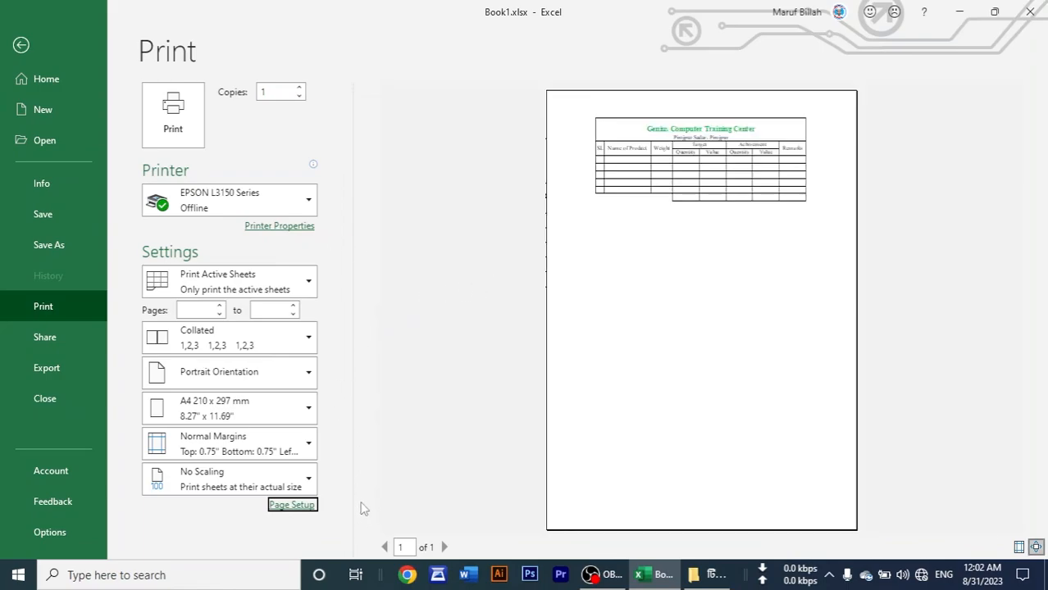
{"action": "left_click", "coordinate": [649, 576]}
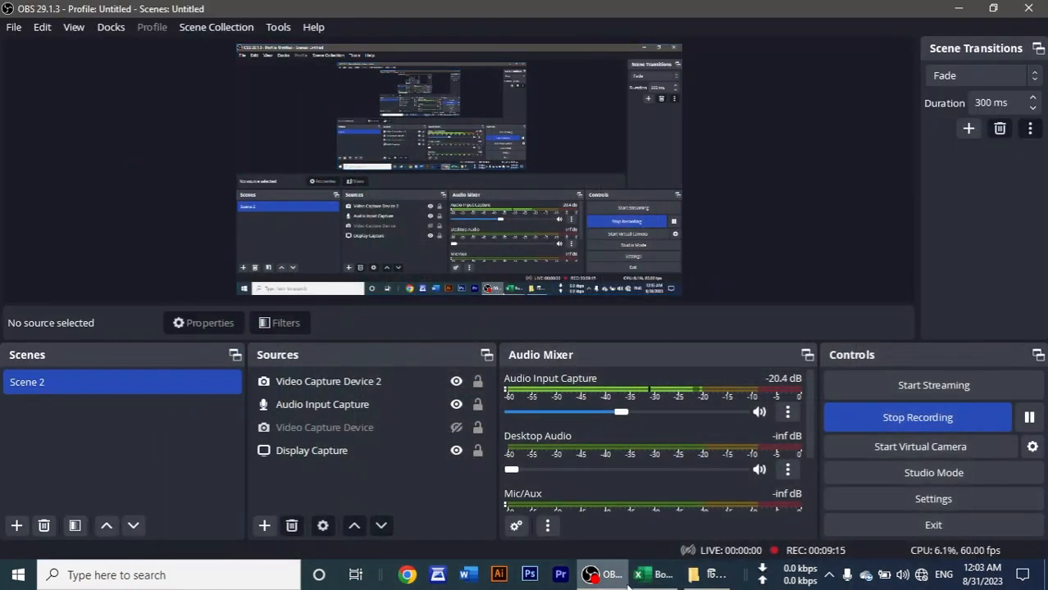
{"action": "left_click", "coordinate": [642, 578]}
{"action": "left_click", "coordinate": [10, 44]}
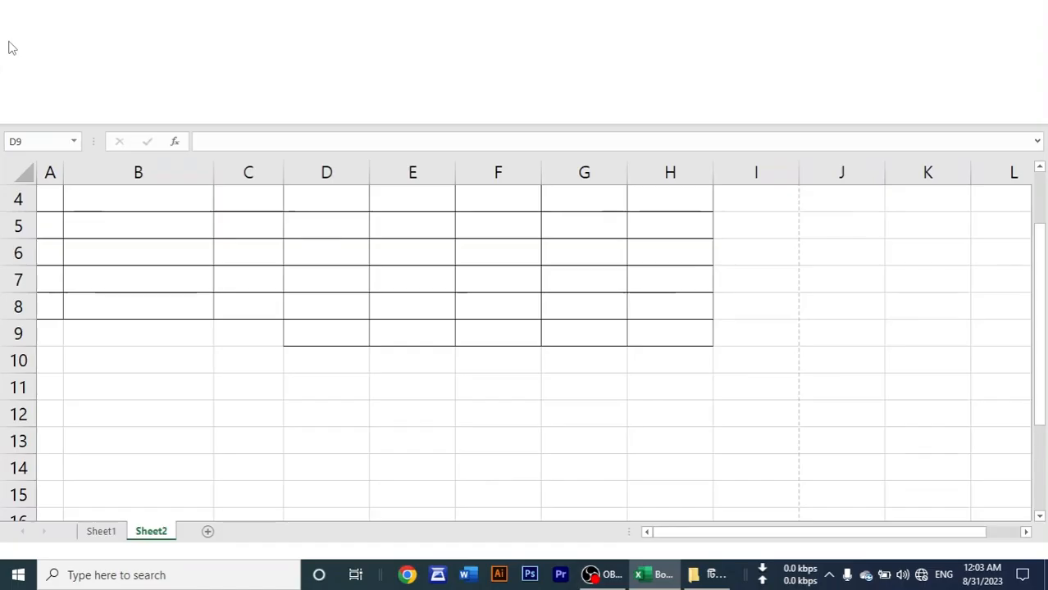
{"action": "left_click", "coordinate": [217, 228]}
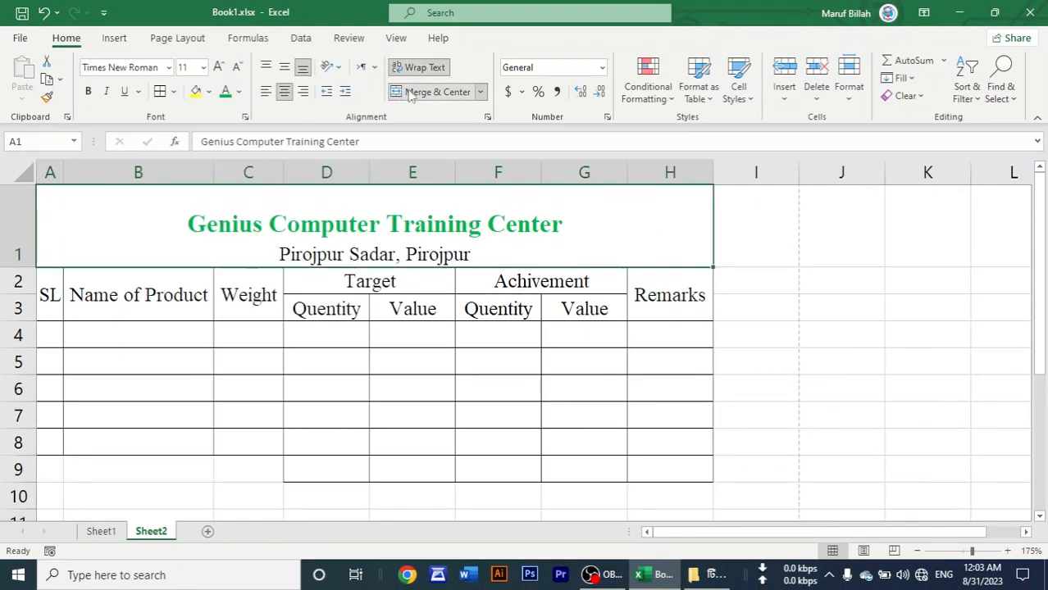
{"action": "left_click", "coordinate": [283, 92]}
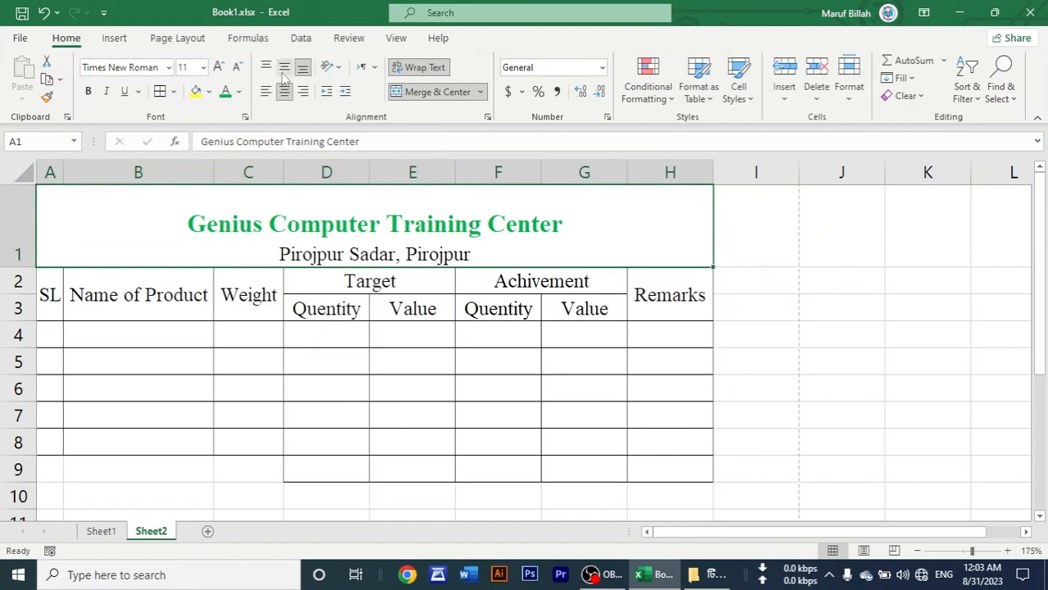
{"action": "left_click", "coordinate": [238, 92]}
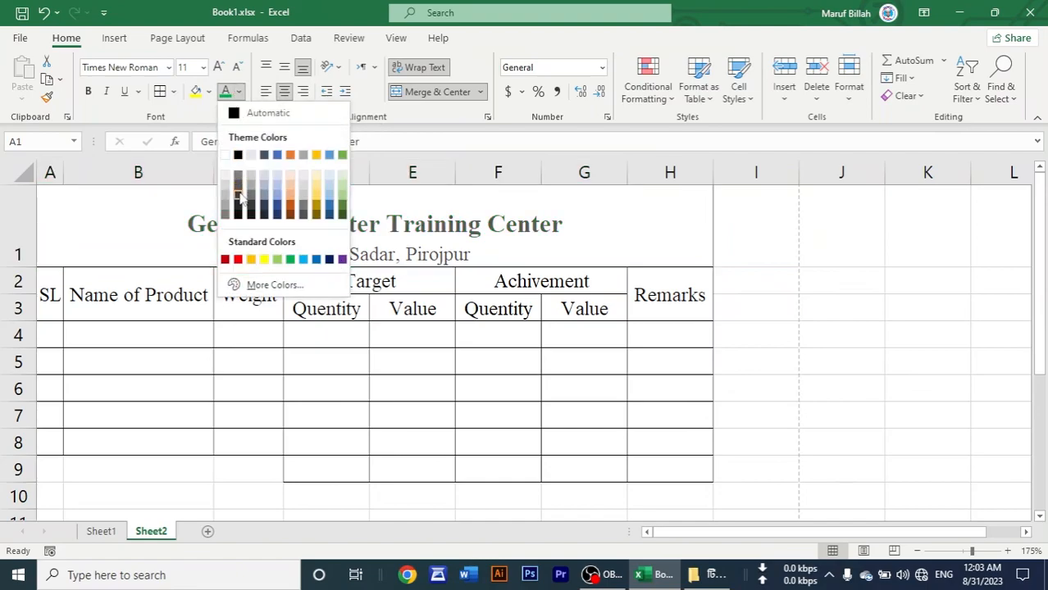
{"action": "left_click", "coordinate": [239, 92]}
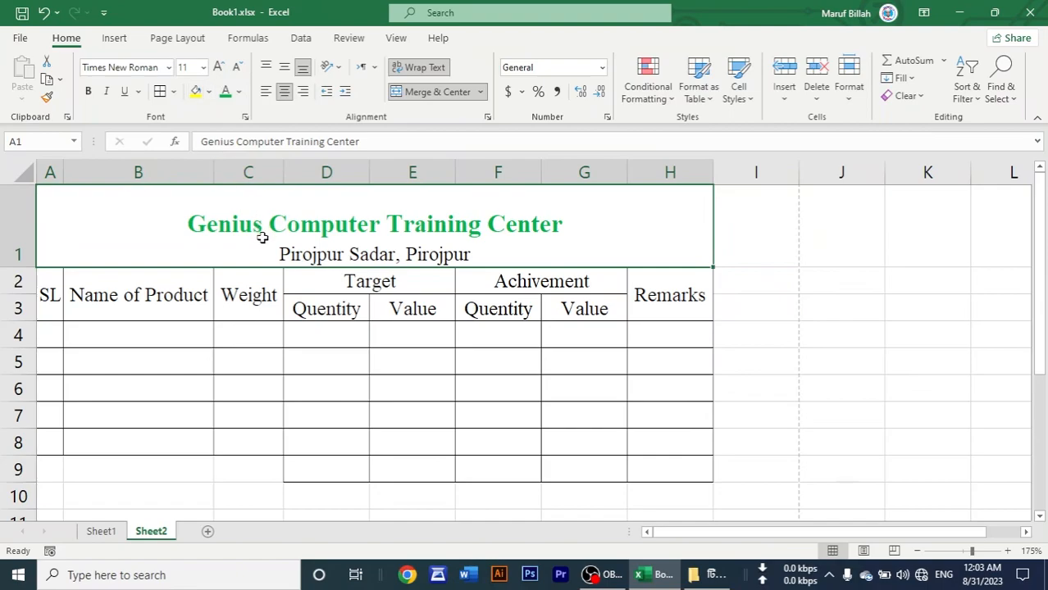
{"action": "left_click", "coordinate": [317, 287]}
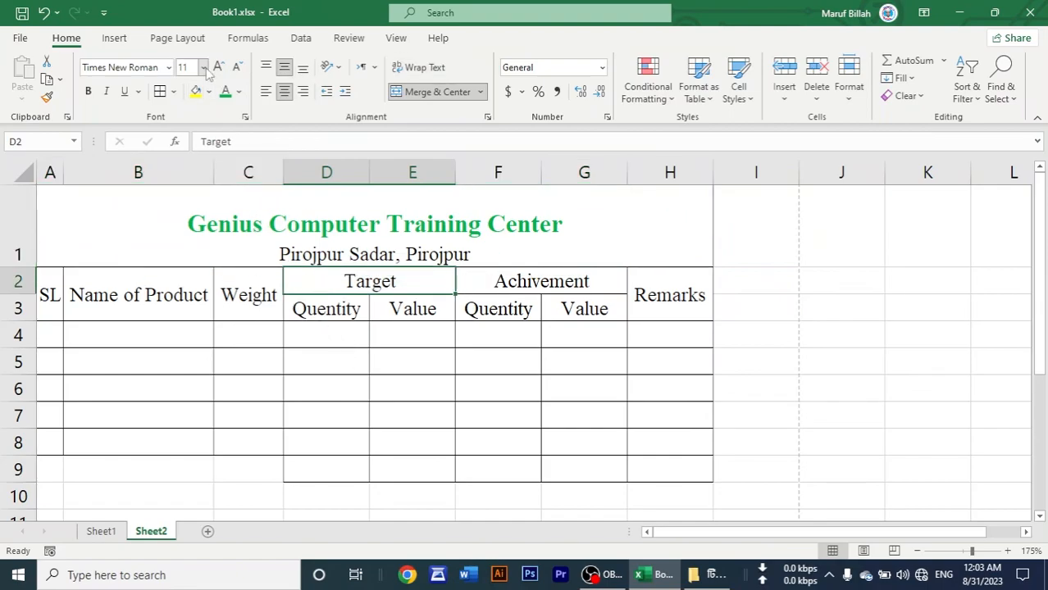
{"action": "left_click", "coordinate": [202, 67]}
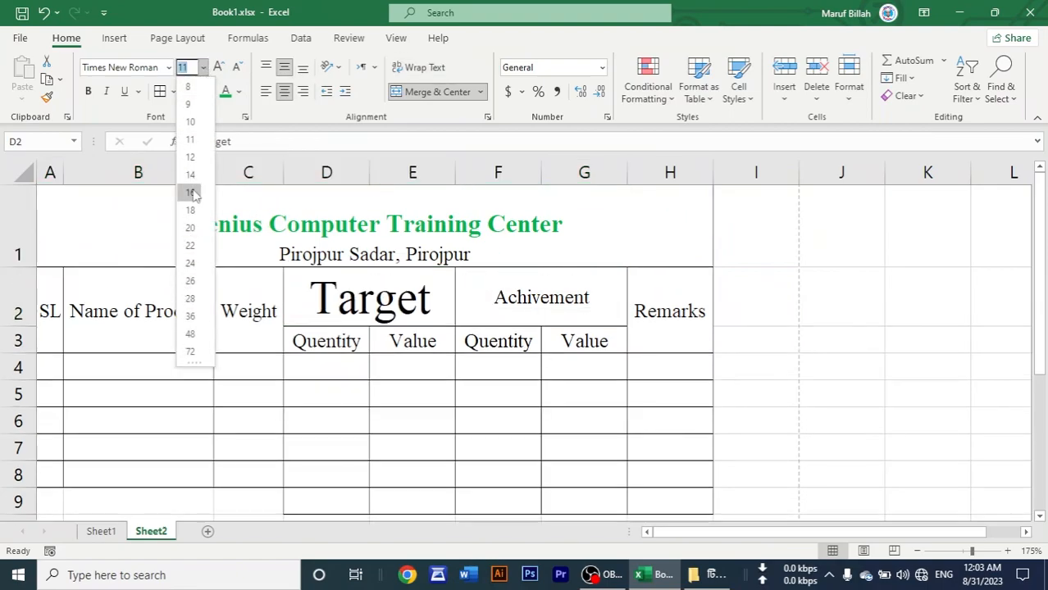
{"action": "left_click", "coordinate": [399, 282]}
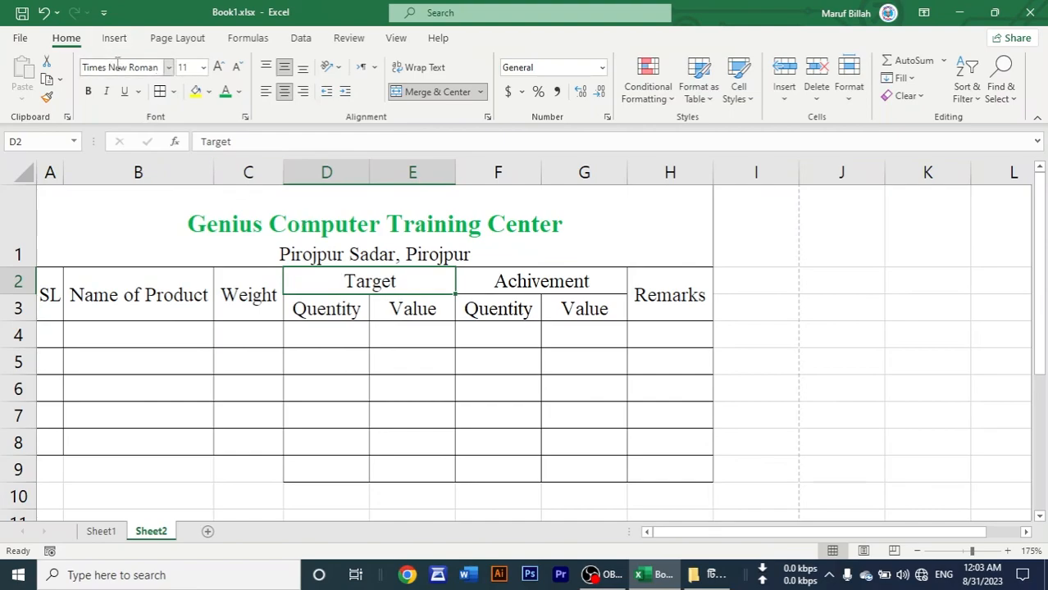
{"action": "left_click", "coordinate": [168, 67]}
{"action": "scroll", "coordinate": [162, 303], "scroll_direction": "down", "scroll_amount": 6}
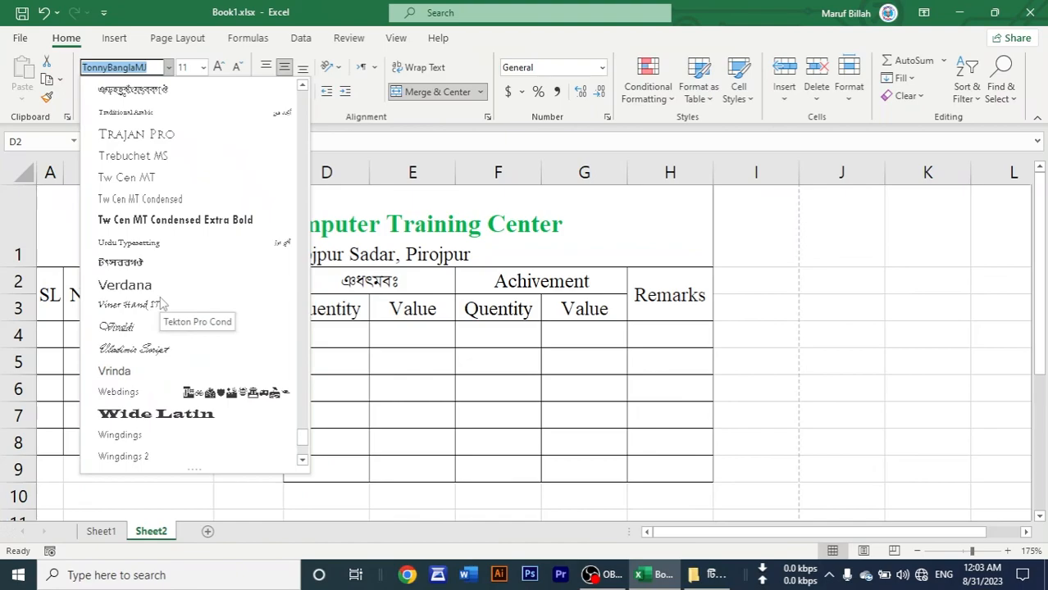
{"action": "scroll", "coordinate": [161, 304], "scroll_direction": "down", "scroll_amount": 4}
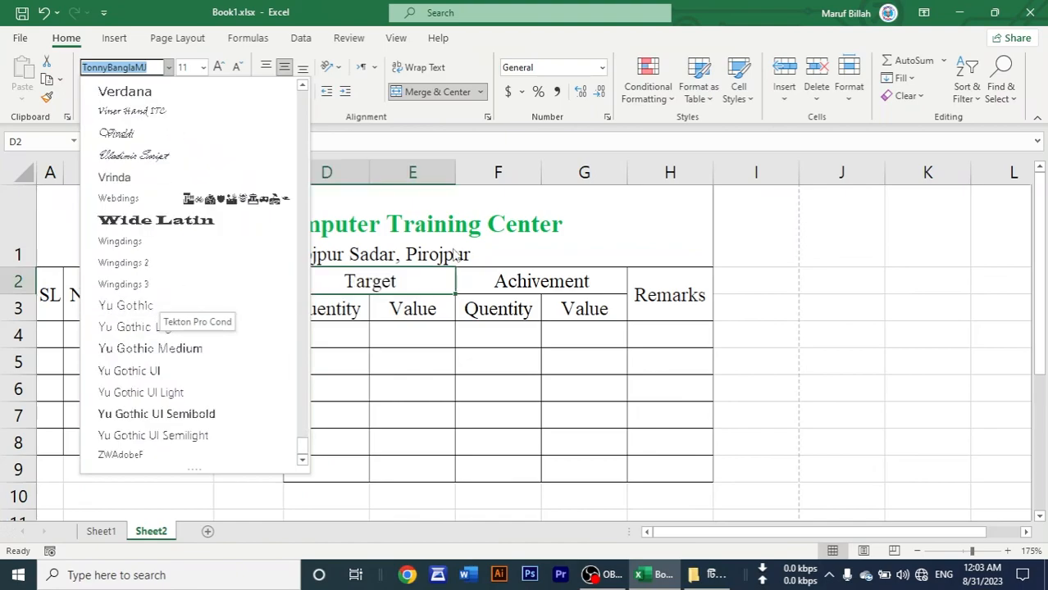
{"action": "left_click", "coordinate": [385, 237]}
{"action": "left_click", "coordinate": [238, 236]}
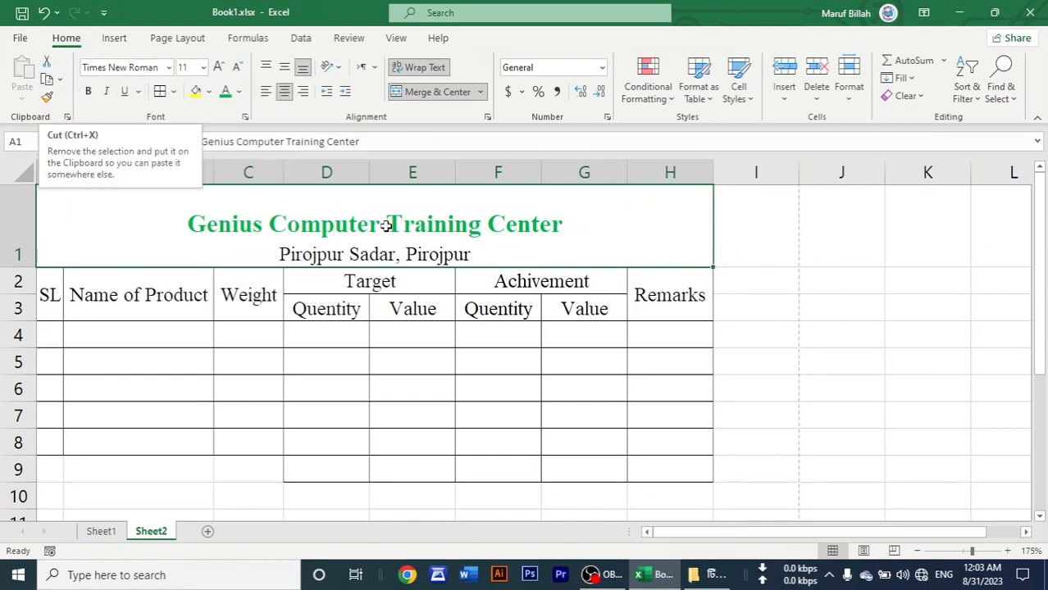
Step: Cut the merged Target heading from D2:E2 and paste it at J2
{"action": "left_click", "coordinate": [365, 281]}
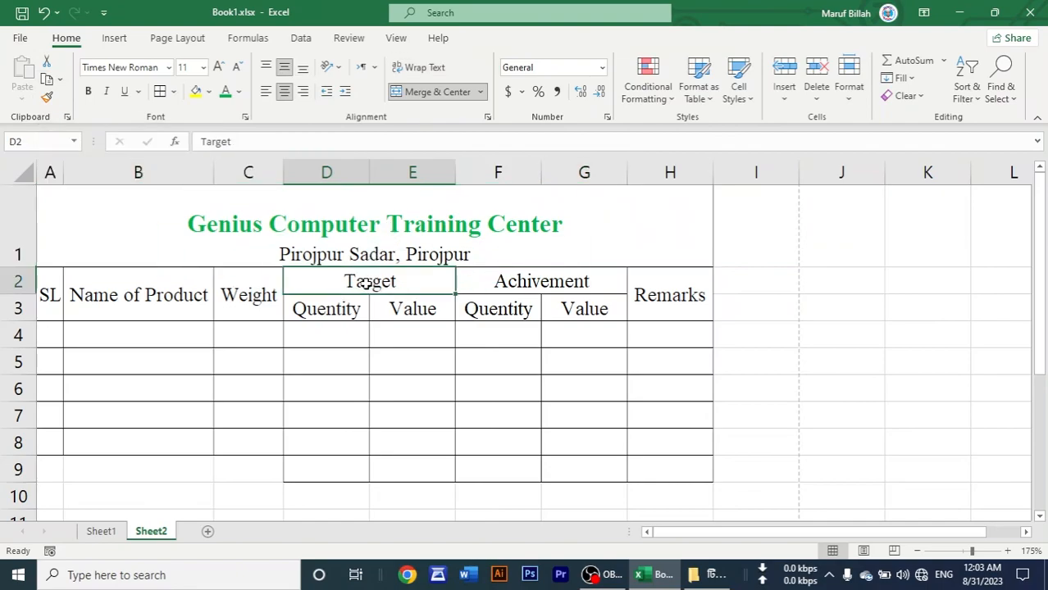
{"action": "left_click", "coordinate": [47, 64]}
{"action": "left_click", "coordinate": [818, 288]}
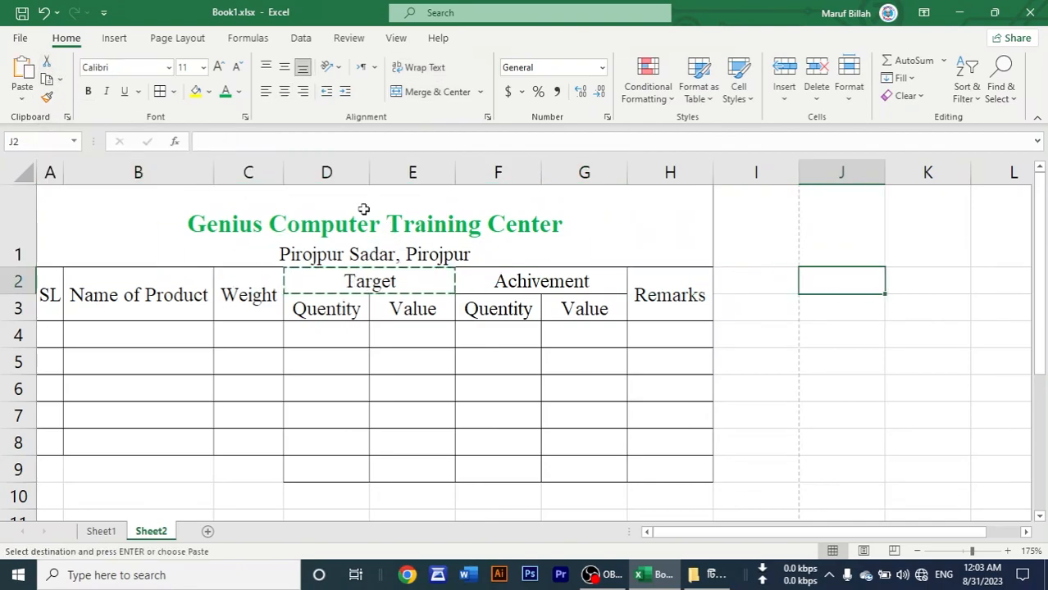
{"action": "left_click", "coordinate": [22, 70]}
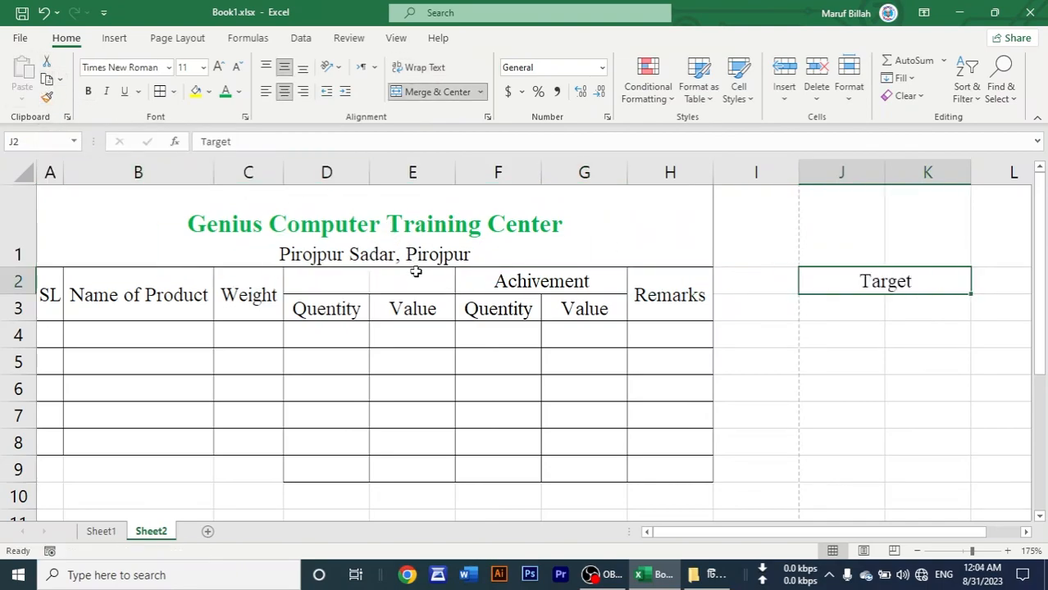
Step: Undo moving the Target heading out of the table
{"action": "left_click", "coordinate": [364, 286]}
{"action": "left_click", "coordinate": [395, 286]}
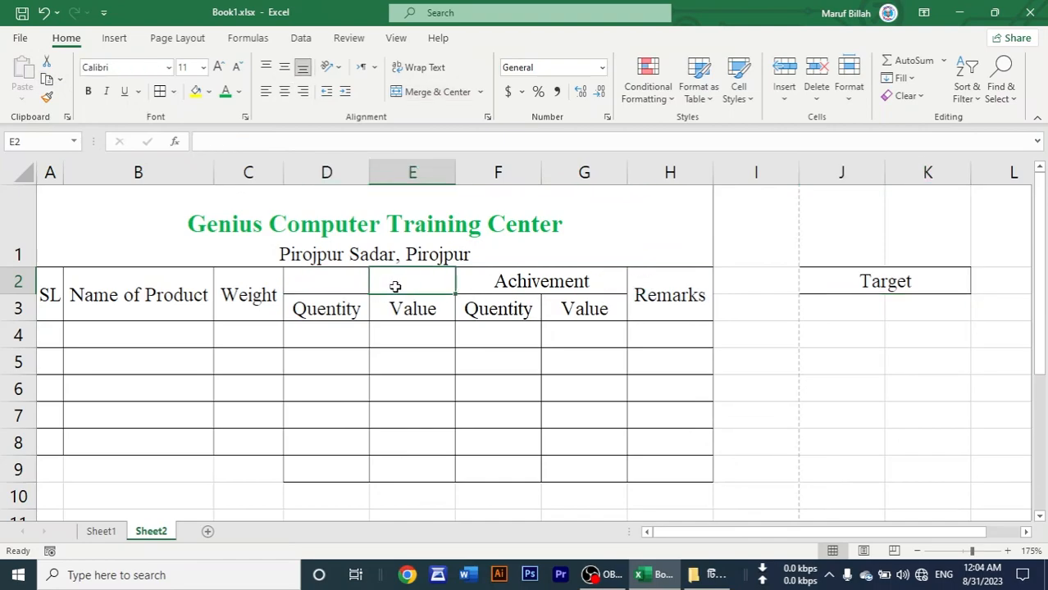
{"action": "key", "text": "ctrl+z"}
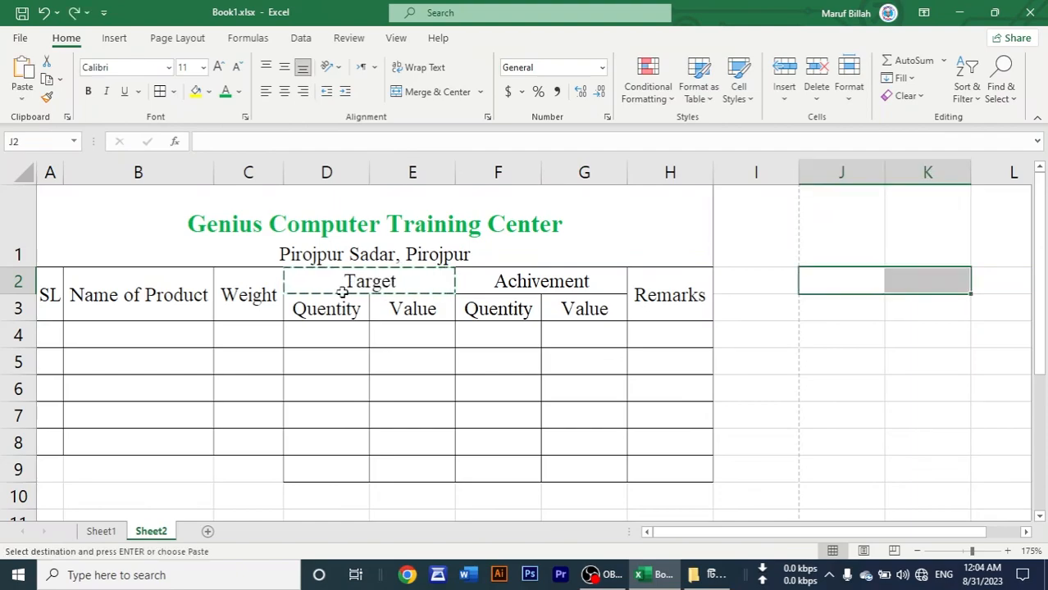
Step: Copy the merged Target heading from D2:E2 and paste the copy at J2
{"action": "left_click", "coordinate": [364, 283]}
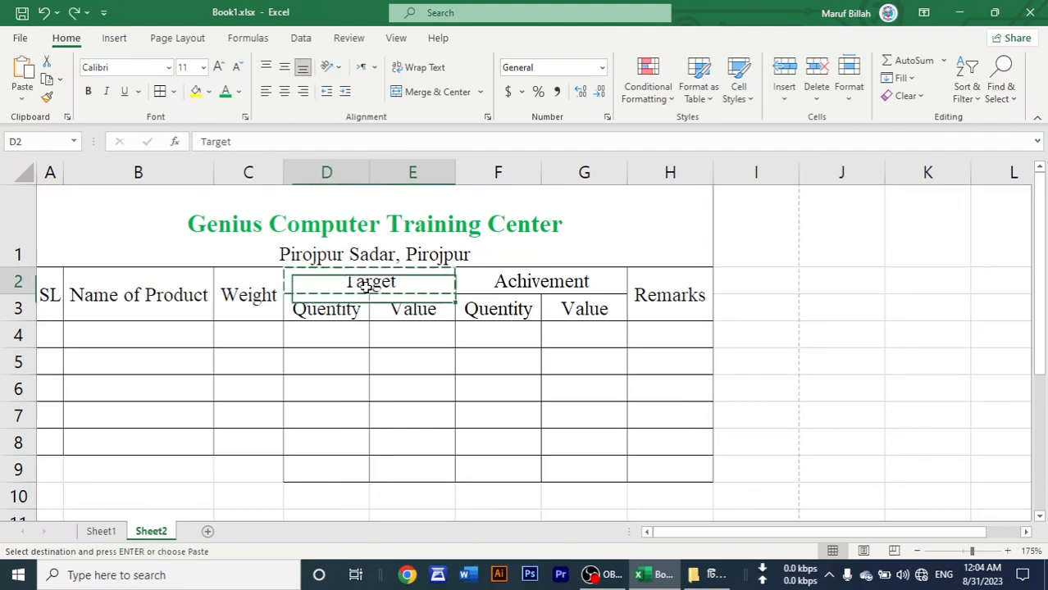
{"action": "left_click", "coordinate": [828, 285]}
{"action": "left_click", "coordinate": [21, 74]}
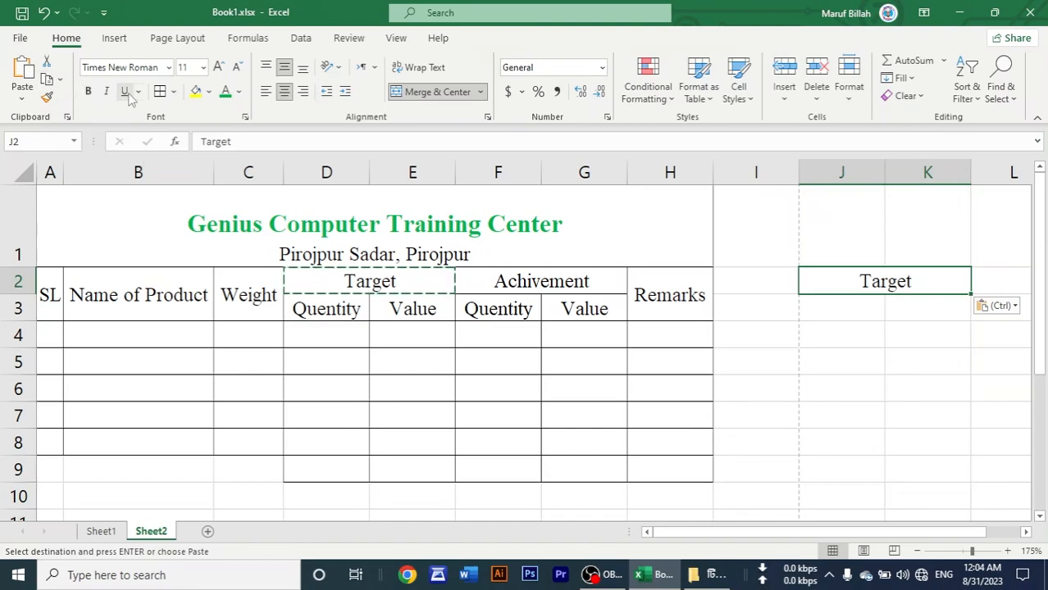
Step: Try a single and a double underline on the Genius Computer Training Center line in A1, and remove the underline again
{"action": "double_click", "coordinate": [409, 246]}
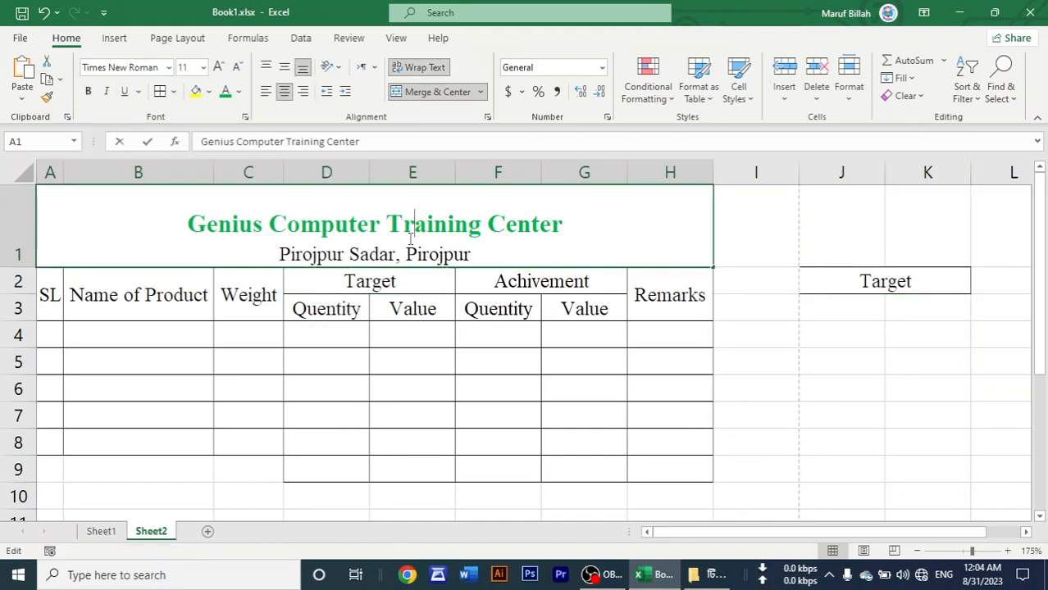
{"action": "left_click_drag", "start_coordinate": [562, 227], "coordinate": [186, 224]}
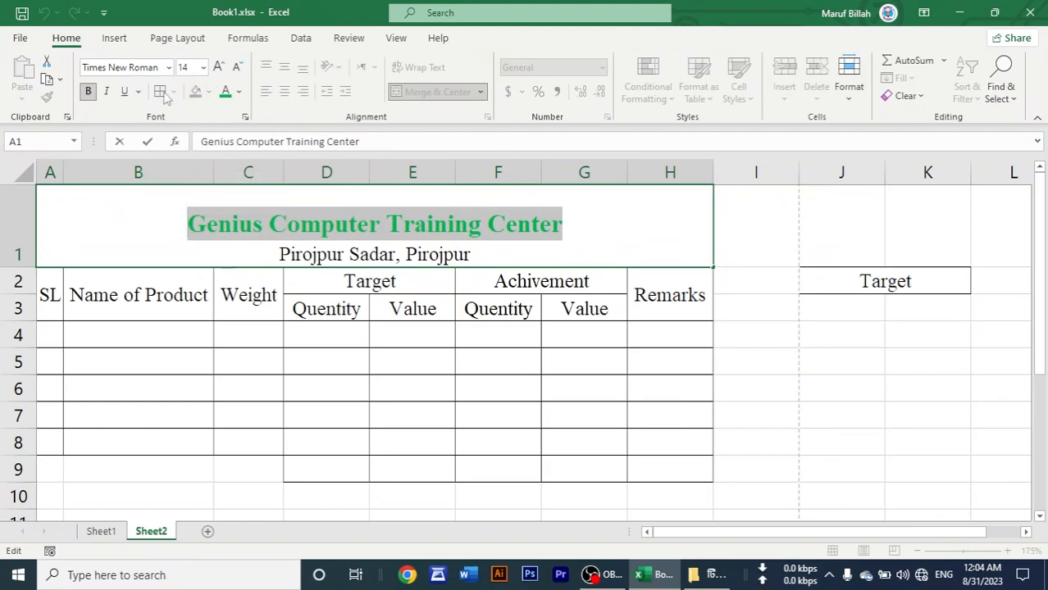
{"action": "left_click", "coordinate": [123, 91]}
{"action": "left_click", "coordinate": [138, 91]}
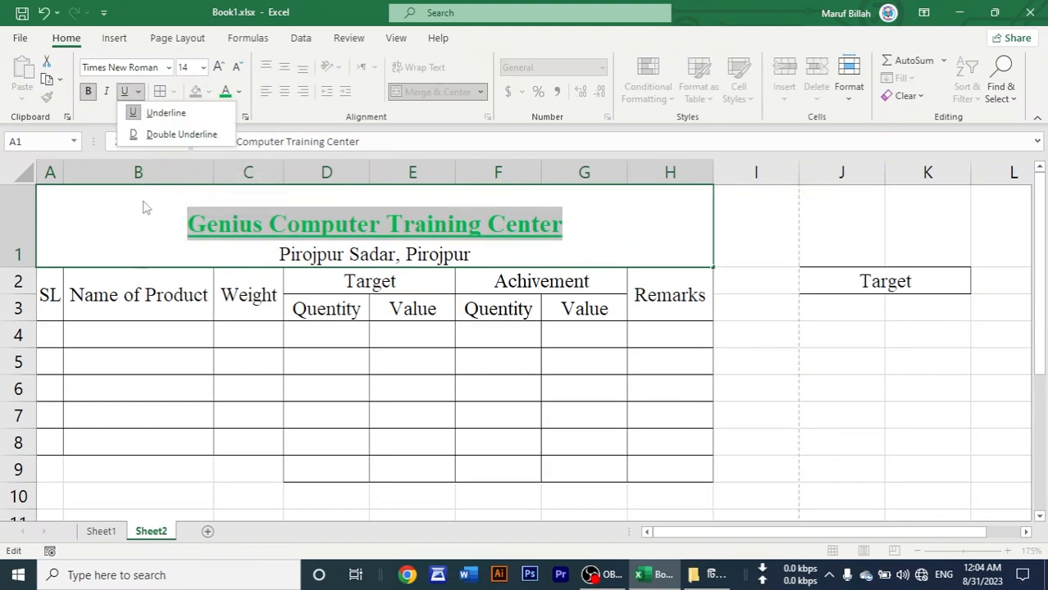
{"action": "left_click", "coordinate": [181, 135]}
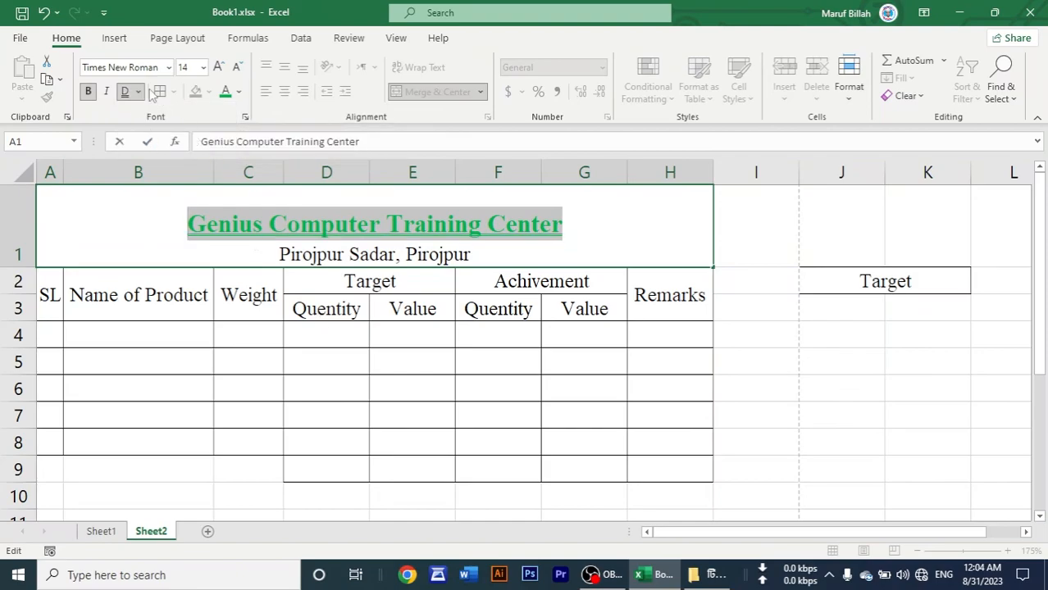
{"action": "left_click", "coordinate": [125, 92]}
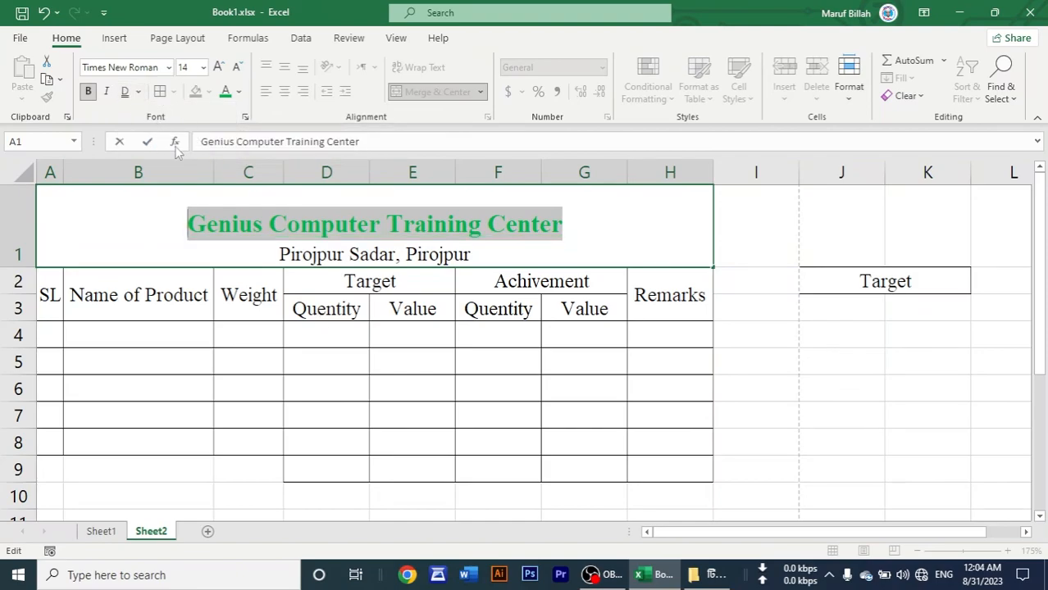
Step: Remove bold from the Genius Computer Training Center line and finish editing the title cell
{"action": "left_click", "coordinate": [89, 92]}
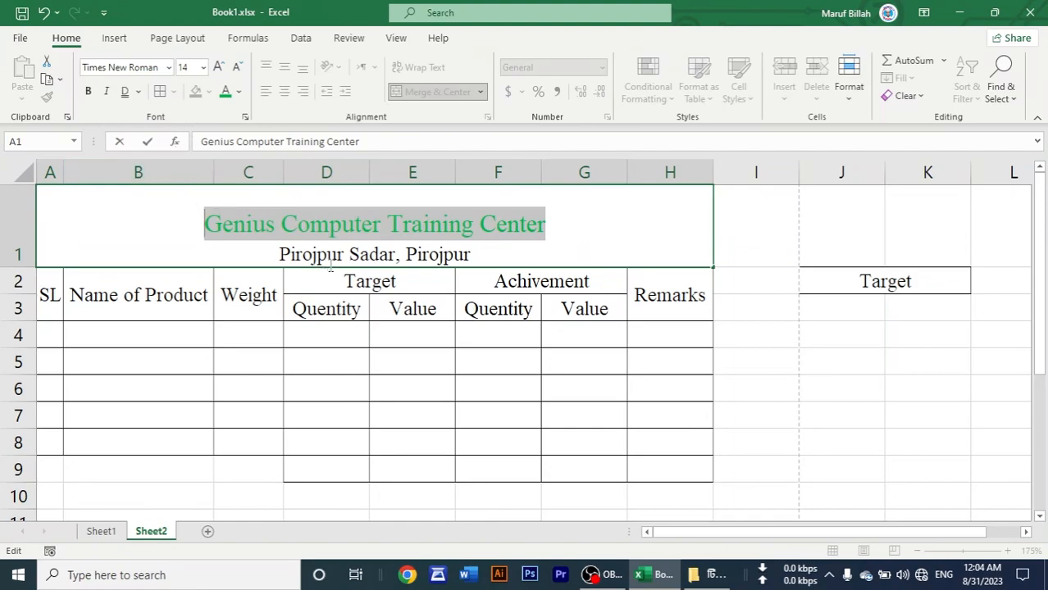
{"action": "left_click", "coordinate": [211, 222]}
{"action": "left_click_drag", "start_coordinate": [207, 223], "coordinate": [547, 223]}
{"action": "left_click", "coordinate": [316, 361]}
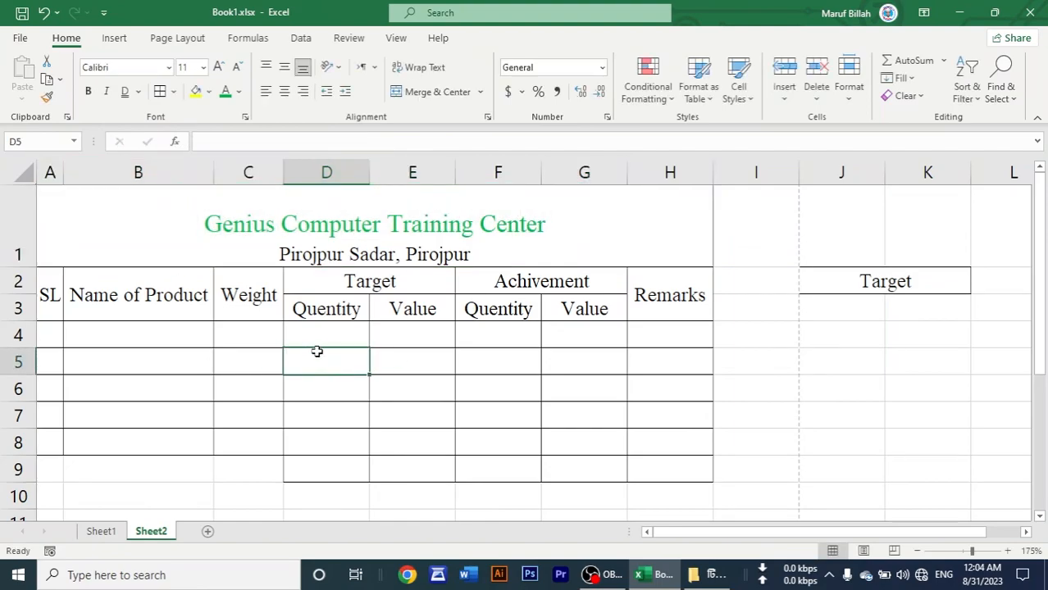
Step: Try left alignment on the Remarks heading, and restore its center alignment
{"action": "left_click", "coordinate": [353, 248]}
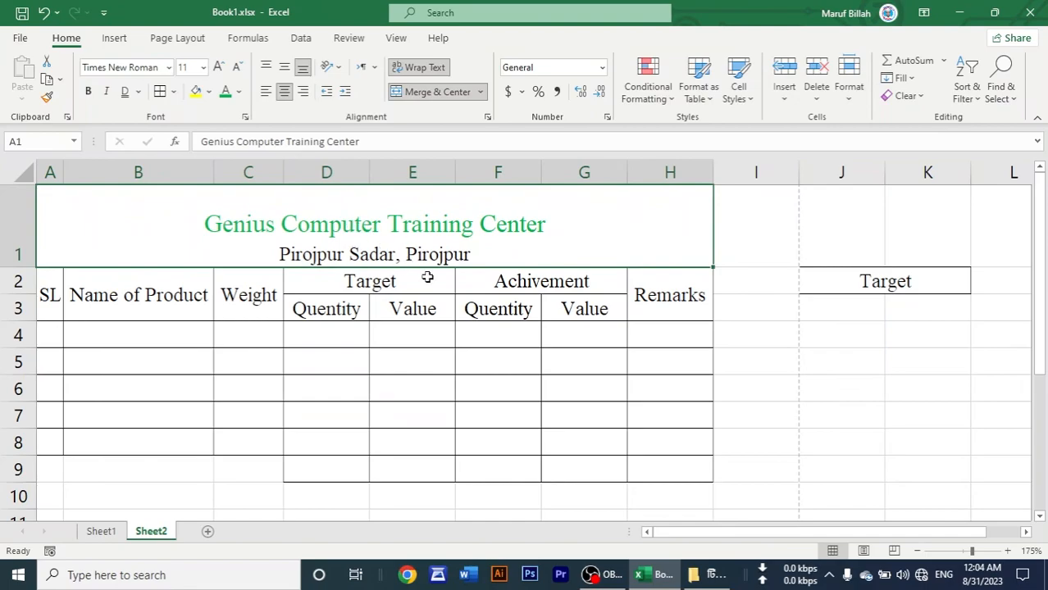
{"action": "left_click", "coordinate": [657, 301]}
{"action": "left_click", "coordinate": [646, 358]}
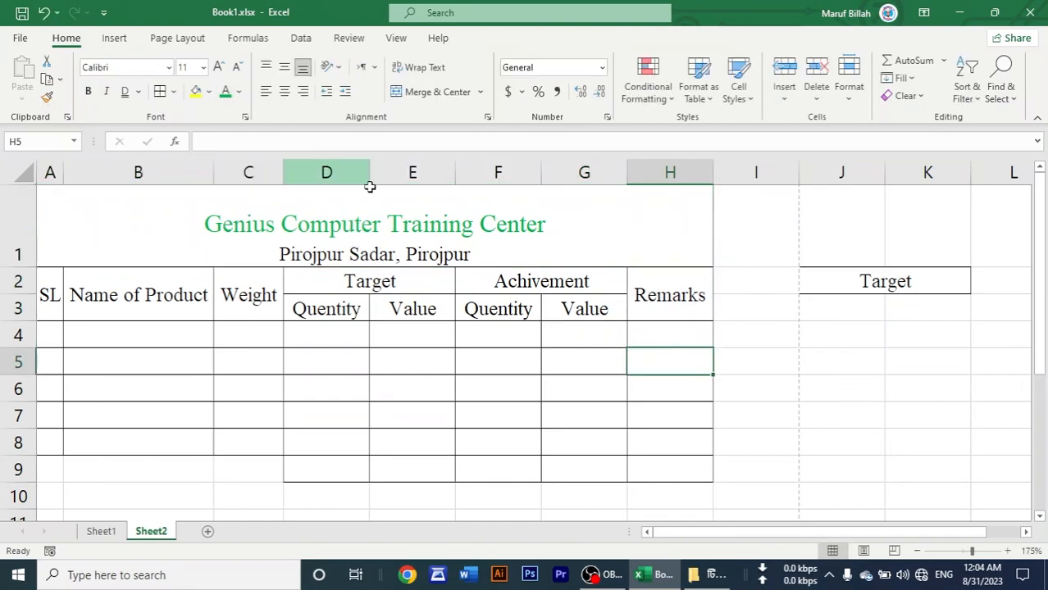
{"action": "double_click", "coordinate": [660, 291]}
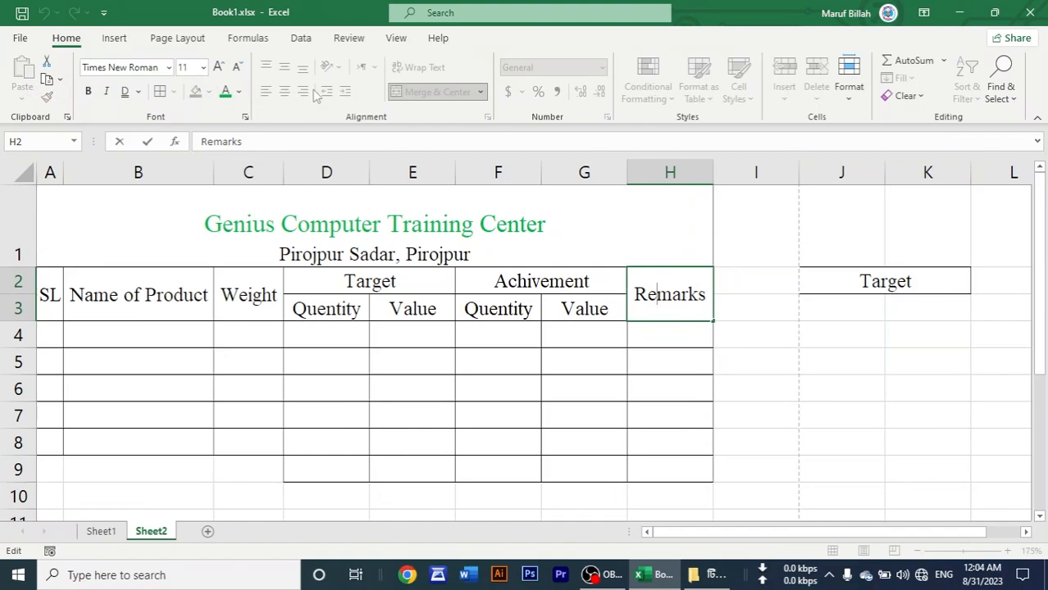
{"action": "left_click", "coordinate": [658, 354]}
{"action": "left_click", "coordinate": [665, 296]}
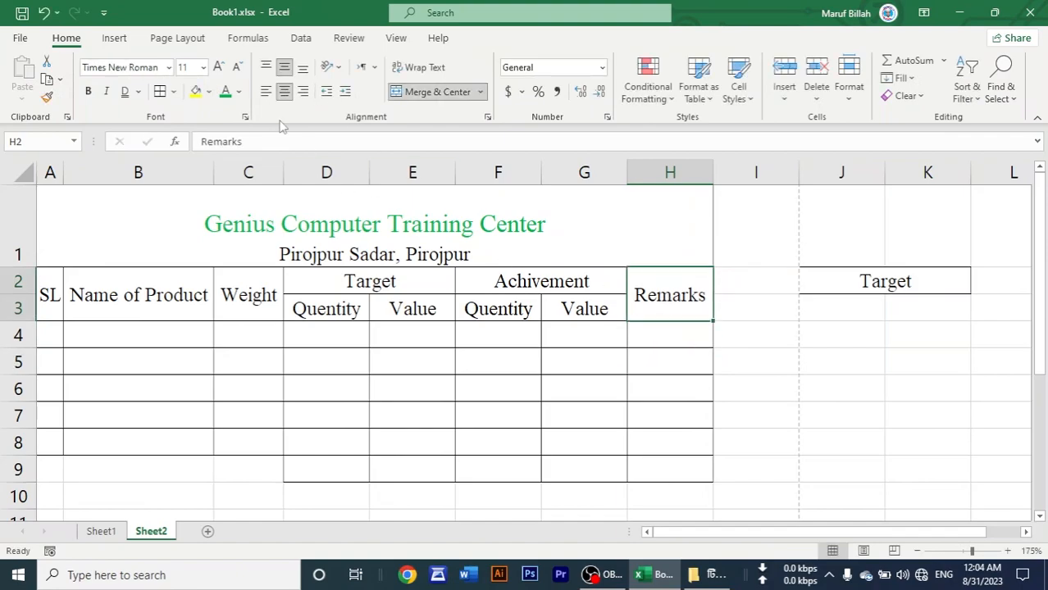
{"action": "left_click", "coordinate": [266, 91]}
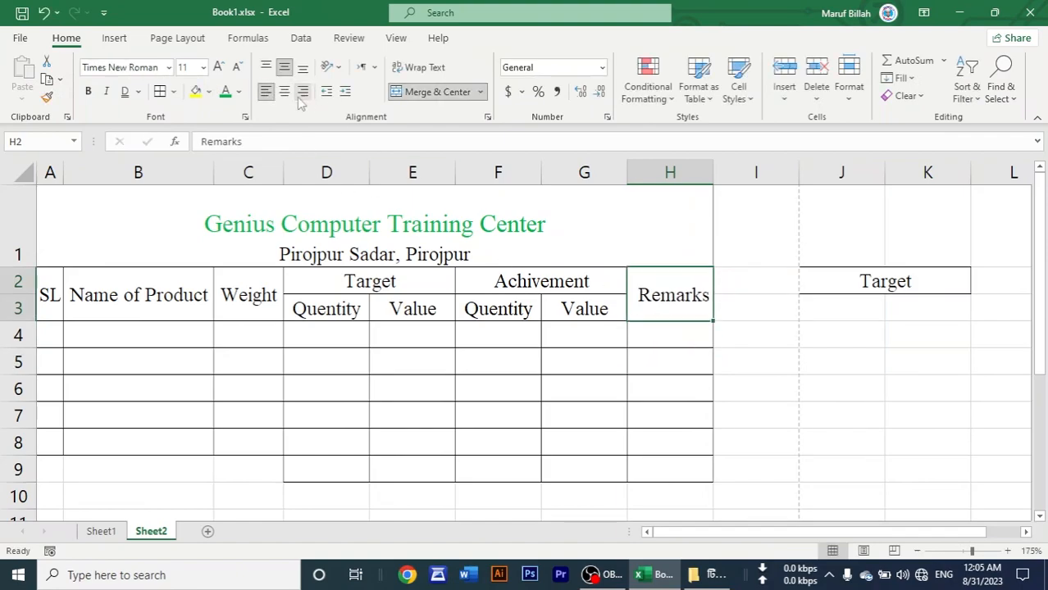
{"action": "left_click", "coordinate": [284, 92]}
Step: Try left alignment on the merged title in A1, restore its horizontal centering, and middle-align it vertically
{"action": "left_click", "coordinate": [321, 232]}
{"action": "left_click", "coordinate": [266, 92]}
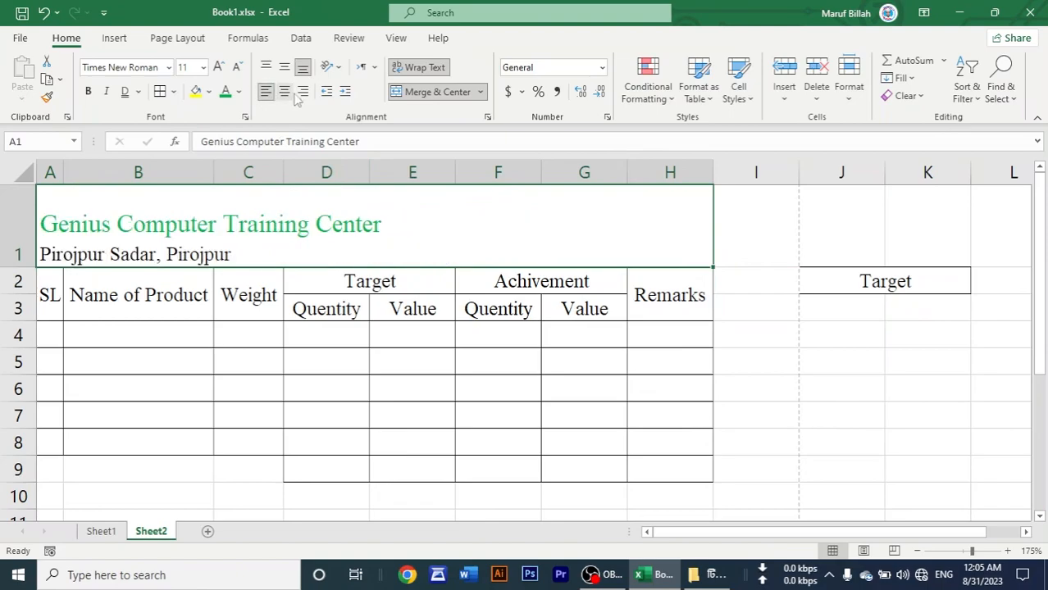
{"action": "left_click", "coordinate": [284, 92]}
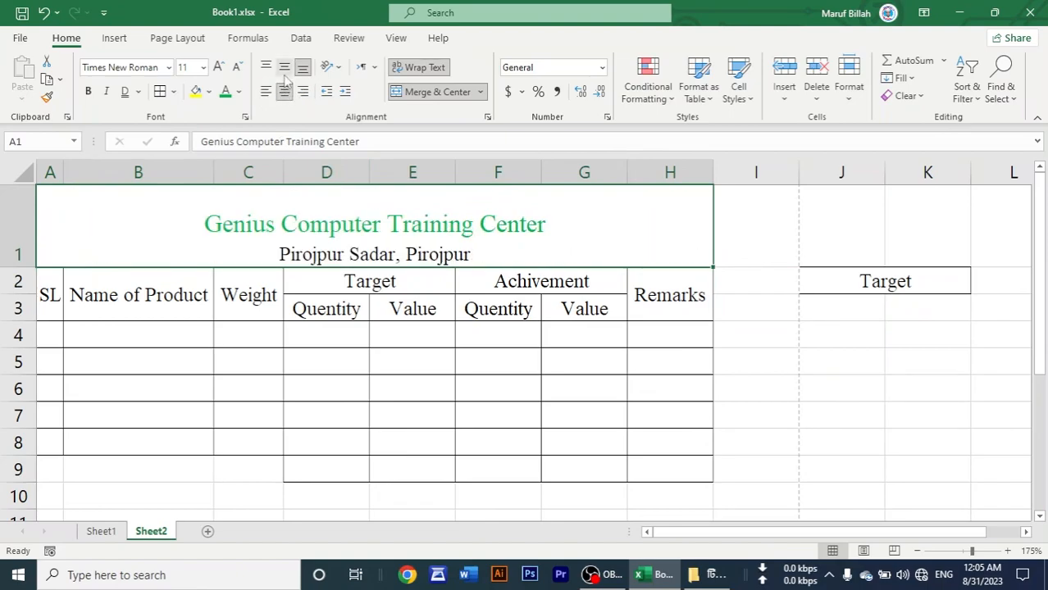
{"action": "left_click", "coordinate": [283, 69]}
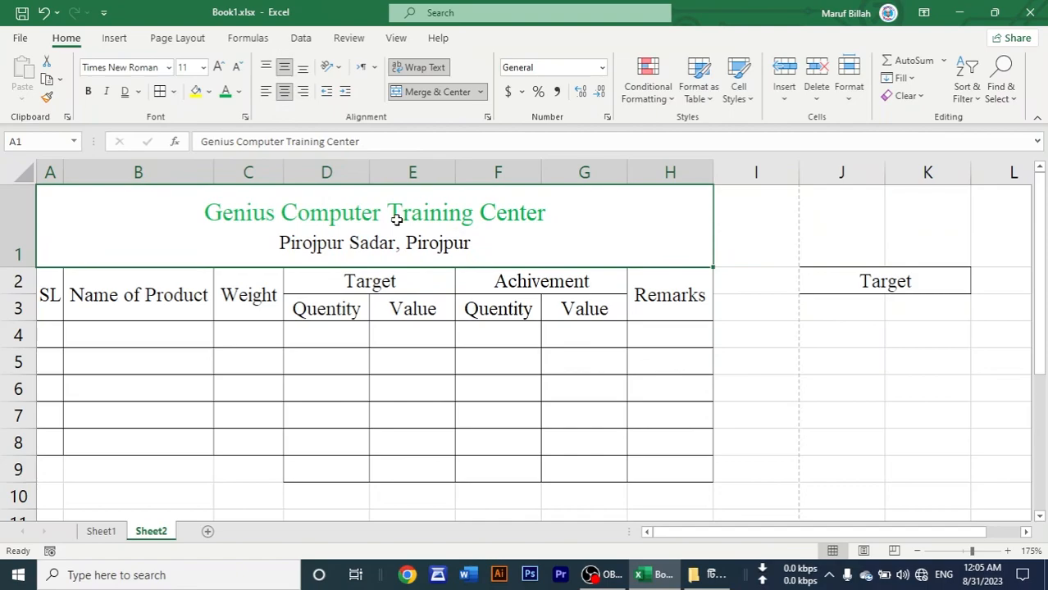
{"action": "left_click", "coordinate": [464, 353]}
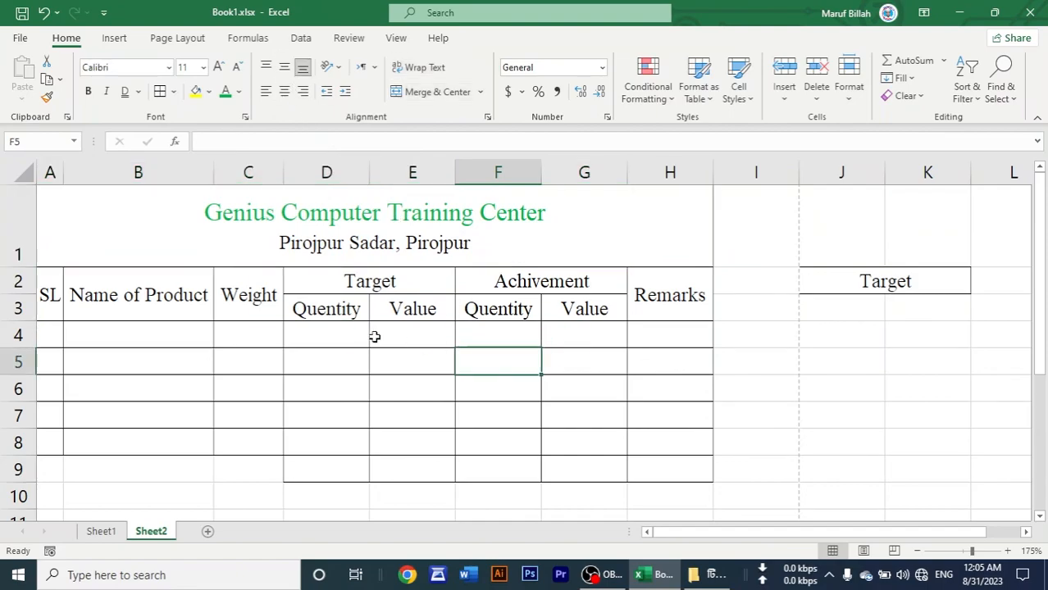
Step: Angle the Target and Achivement headings in D2:G2 counterclockwise
{"action": "left_click_drag", "start_coordinate": [59, 293], "coordinate": [631, 296]}
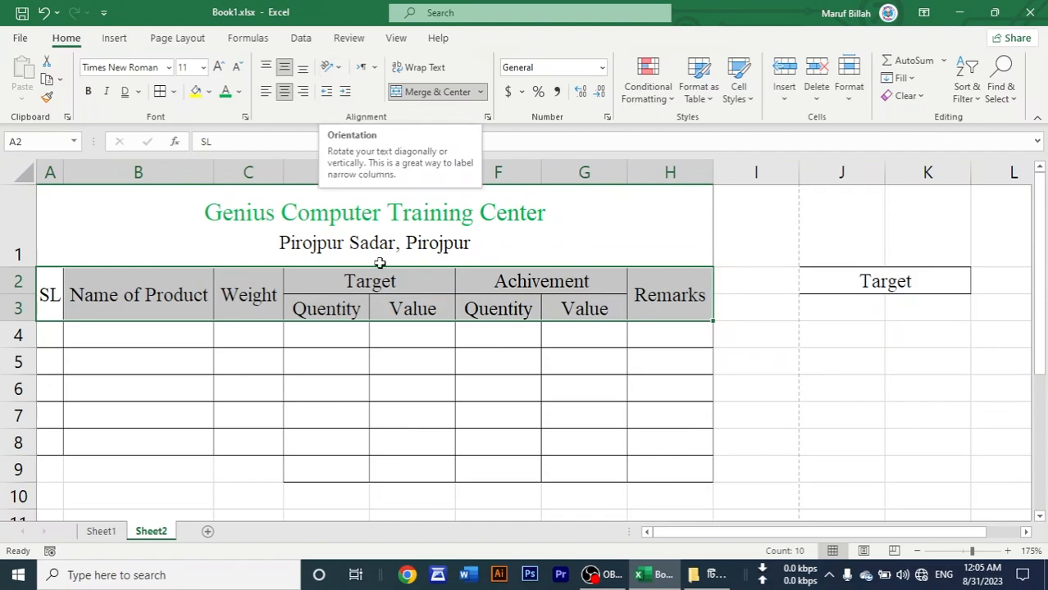
{"action": "double_click", "coordinate": [382, 281]}
{"action": "left_click_drag", "start_coordinate": [382, 281], "coordinate": [538, 282]}
{"action": "left_click_drag", "start_coordinate": [410, 281], "coordinate": [543, 281]}
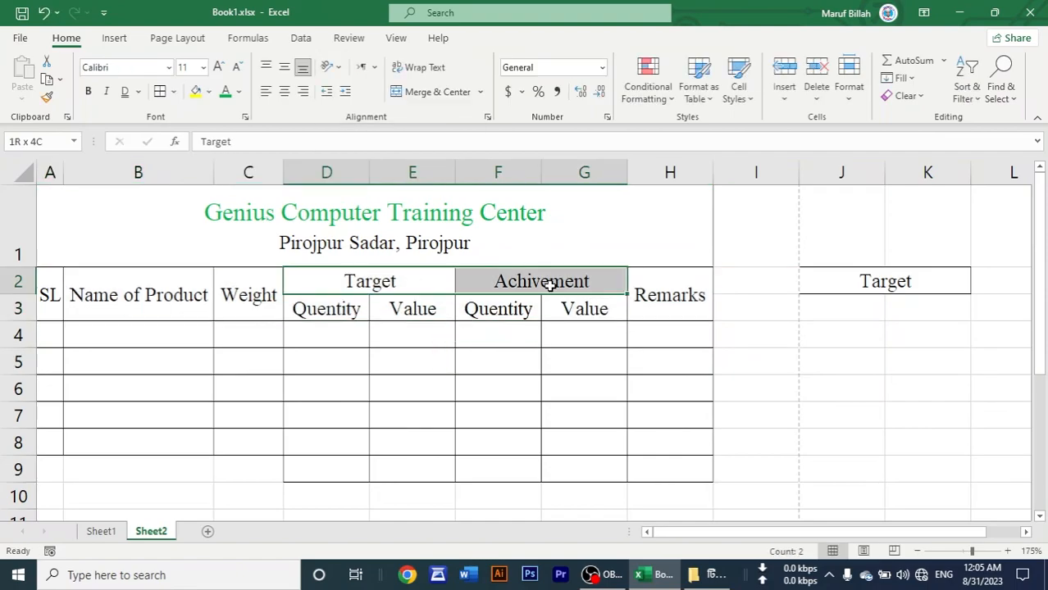
{"action": "left_click", "coordinate": [334, 68]}
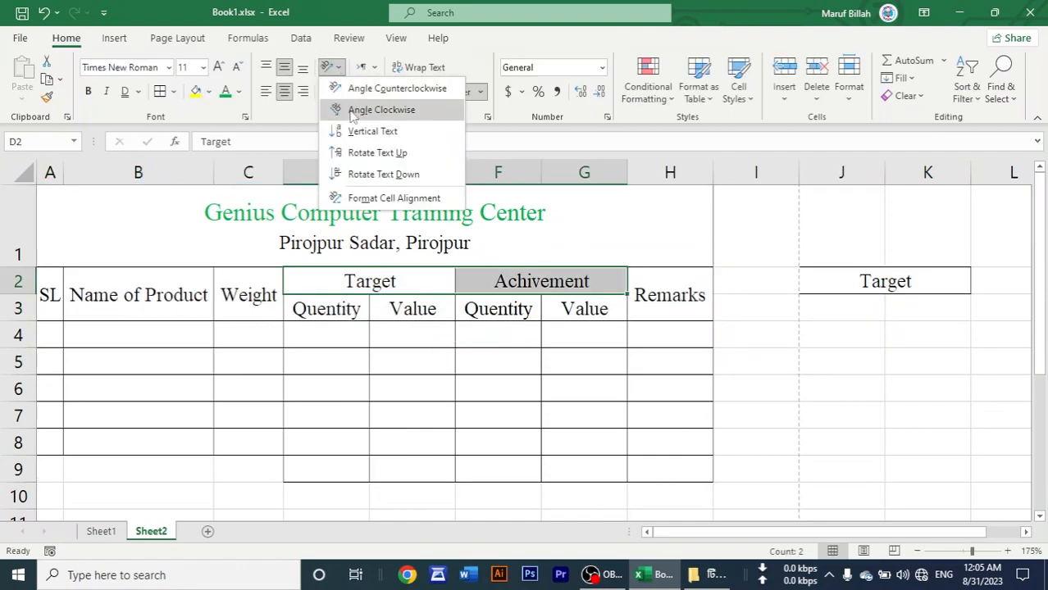
{"action": "left_click", "coordinate": [353, 88]}
{"action": "left_click", "coordinate": [409, 379]}
Step: Undo the angled orientation of the Target and Achivement headings
{"action": "left_click_drag", "start_coordinate": [43, 305], "coordinate": [18, 399]}
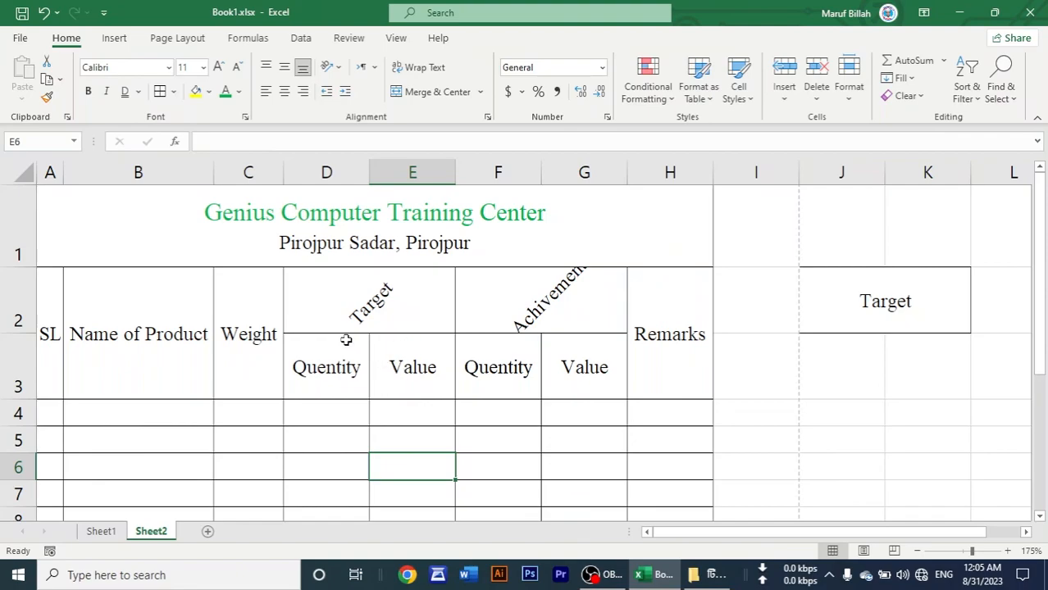
{"action": "key", "text": "ctrl+z"}
{"action": "key", "text": "ctrl+z"}
{"action": "key", "text": "ctrl+z"}
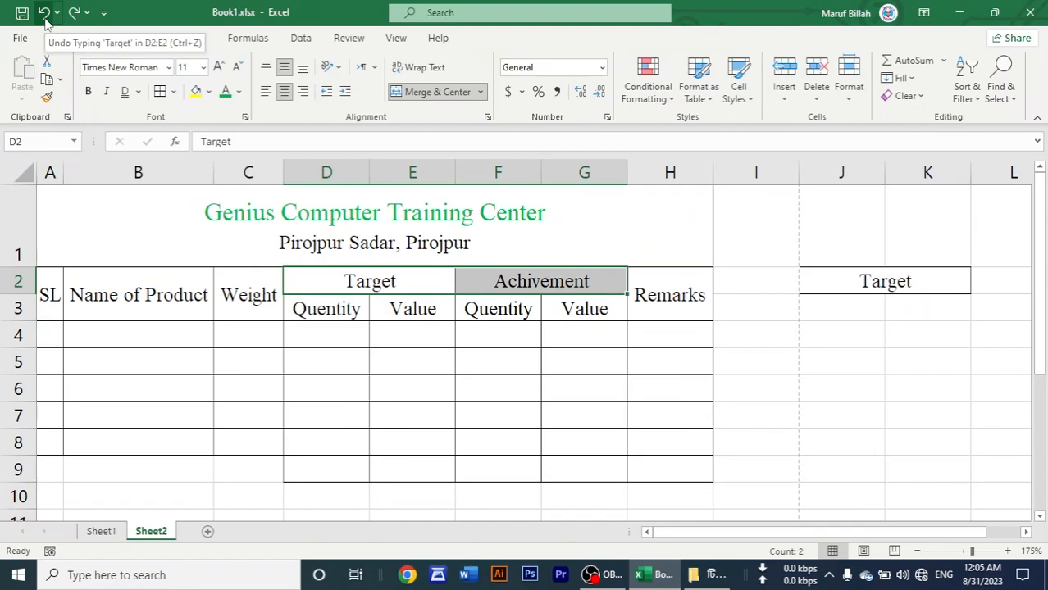
Step: Angle the Quentity and Value headings in D3:G3 counterclockwise and widen column G
{"action": "left_click_drag", "start_coordinate": [315, 305], "coordinate": [560, 305]}
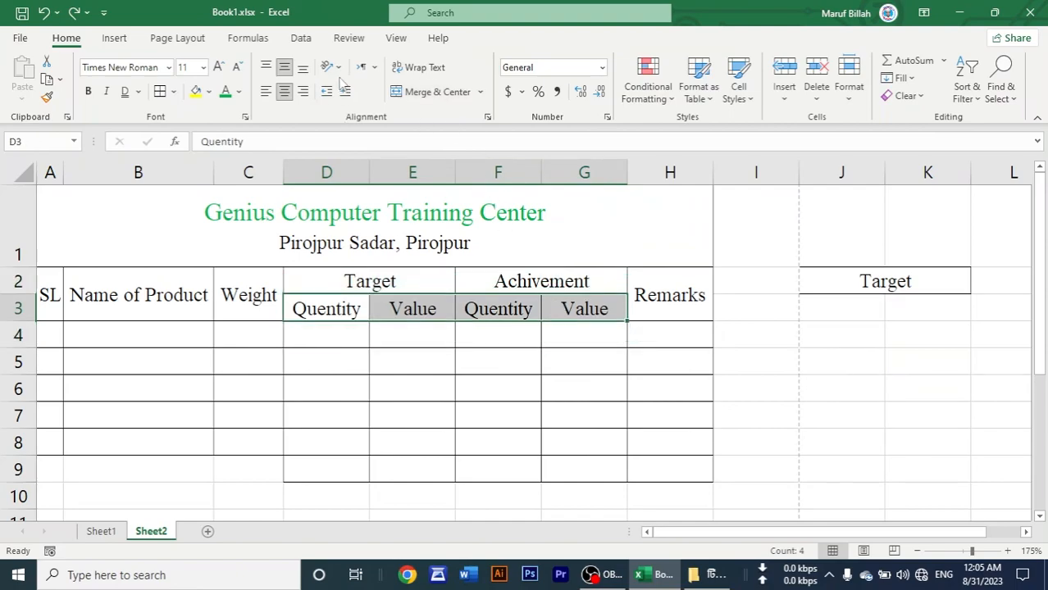
{"action": "left_click", "coordinate": [332, 67]}
{"action": "left_click", "coordinate": [354, 88]}
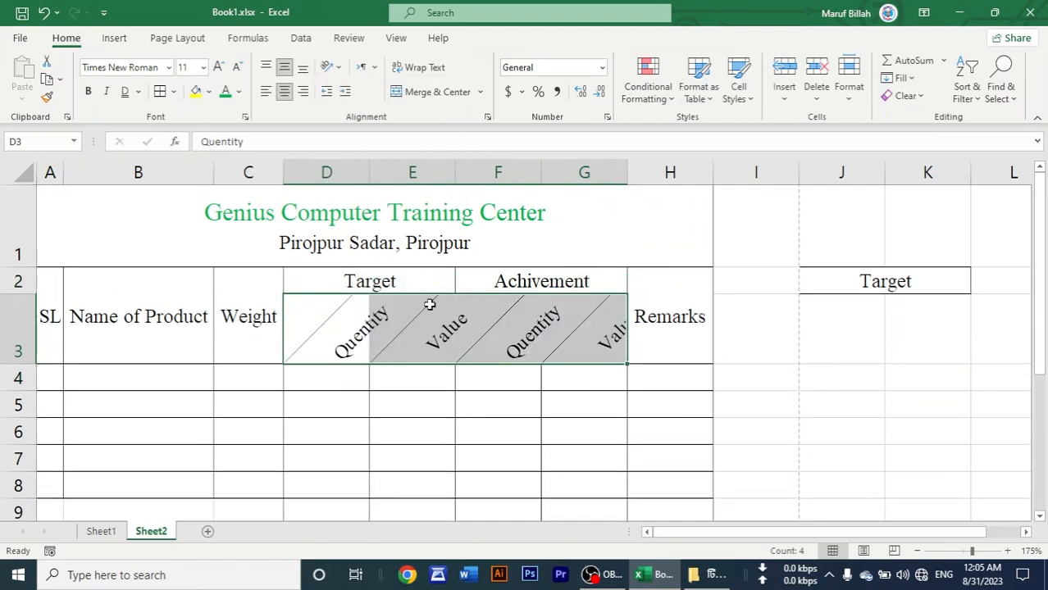
{"action": "left_click", "coordinate": [669, 431]}
{"action": "left_click_drag", "start_coordinate": [627, 166], "coordinate": [685, 171]}
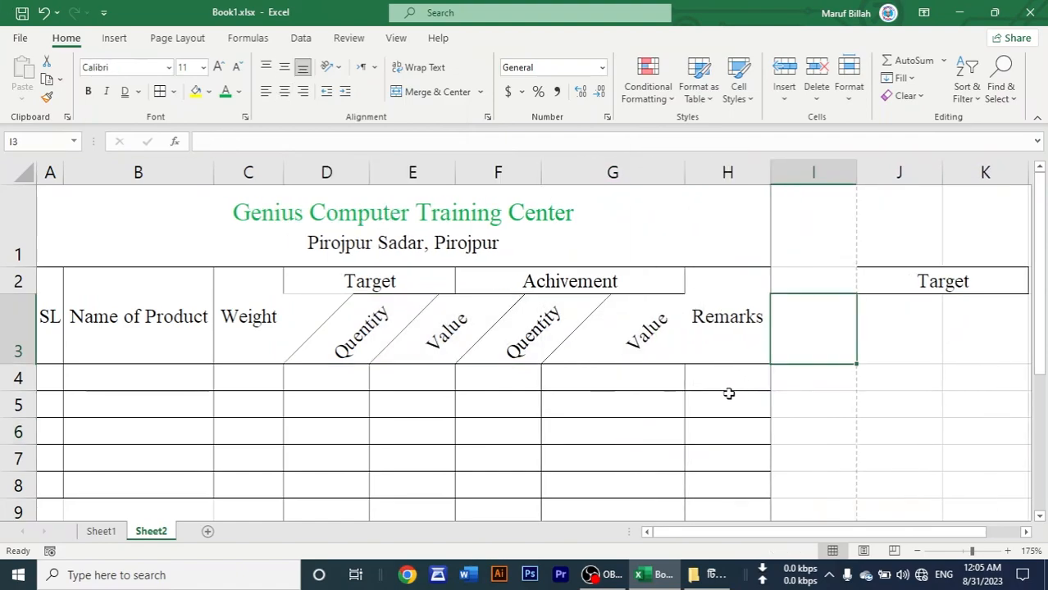
{"action": "left_click", "coordinate": [625, 371]}
Step: Undo the column G widening and the angled orientation of the Quentity and Value headings
{"action": "key", "text": "ctrl+z"}
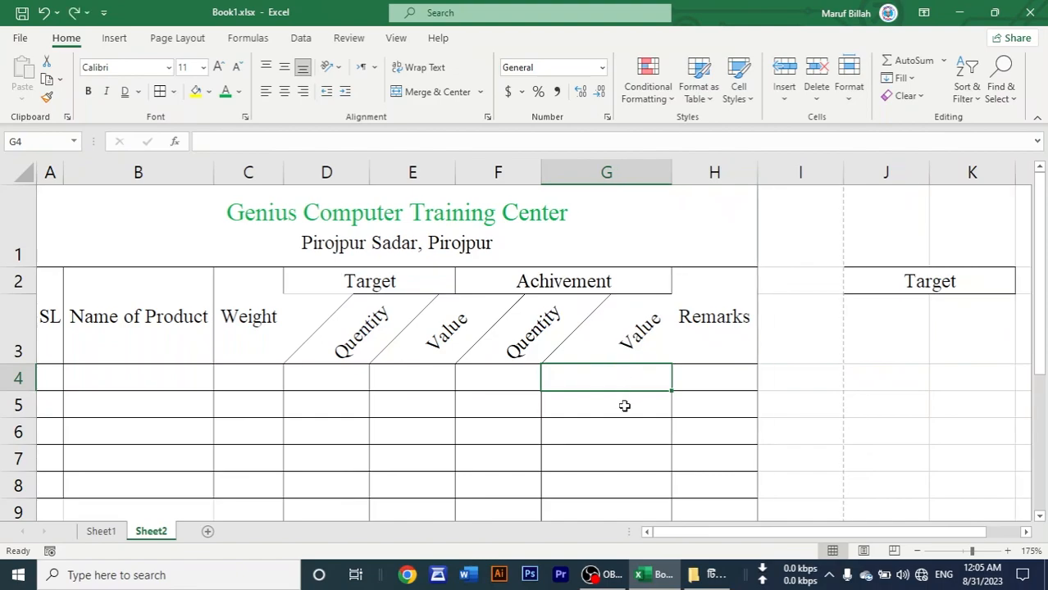
{"action": "left_click", "coordinate": [44, 13]}
{"action": "left_click", "coordinate": [44, 13]}
{"action": "left_click", "coordinate": [45, 14]}
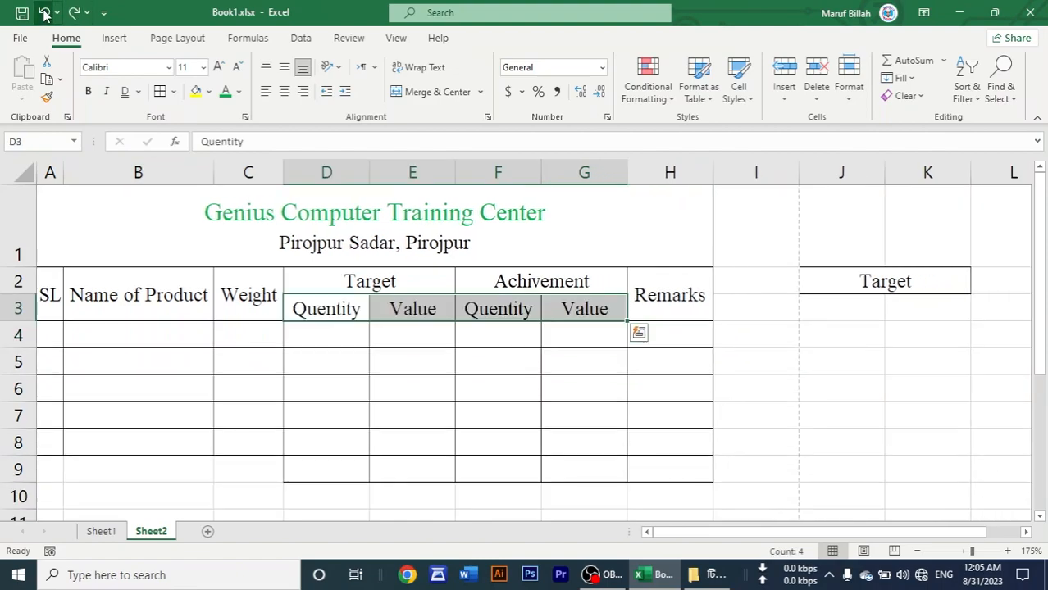
{"action": "left_click", "coordinate": [435, 339]}
Step: Enter the overlong sample text "lskdjflkdjfkjd" in cell G5 of the Achivement Value column
{"action": "left_click", "coordinate": [694, 379]}
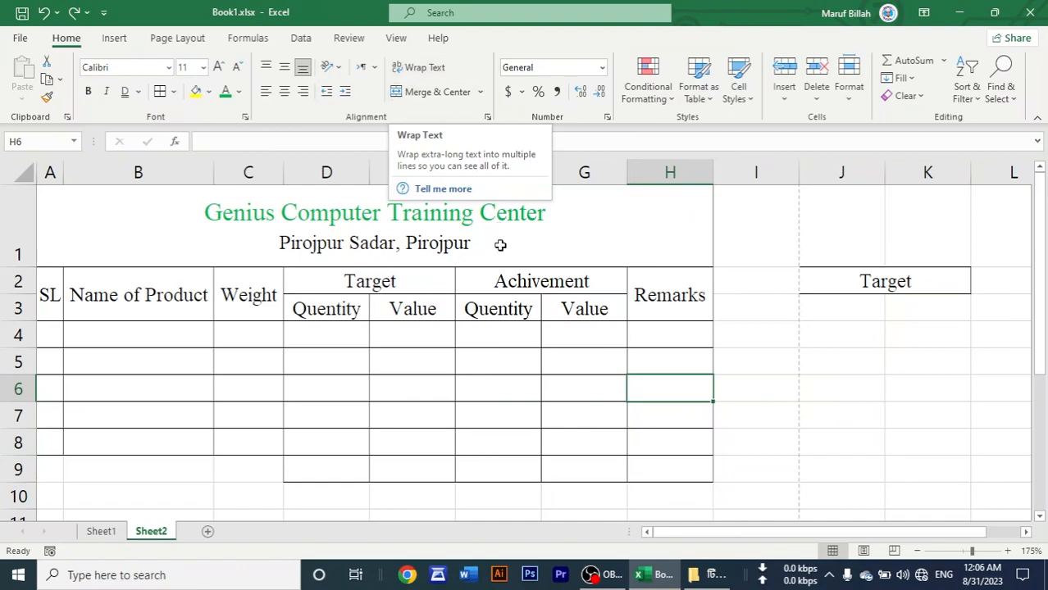
{"action": "left_click", "coordinate": [568, 360]}
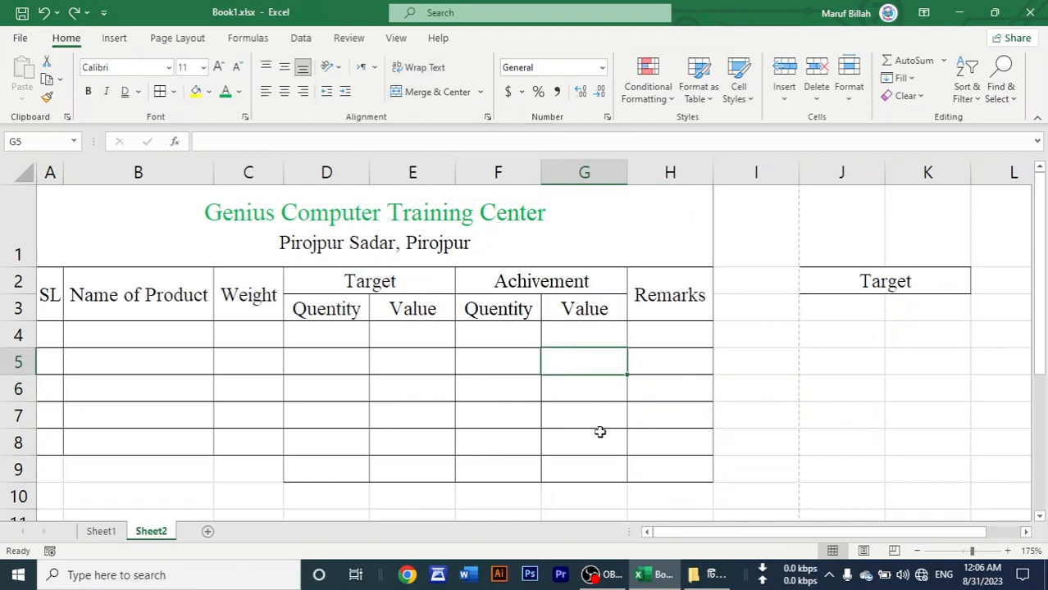
{"action": "type", "text": "lskdjflkdjfkjd"}
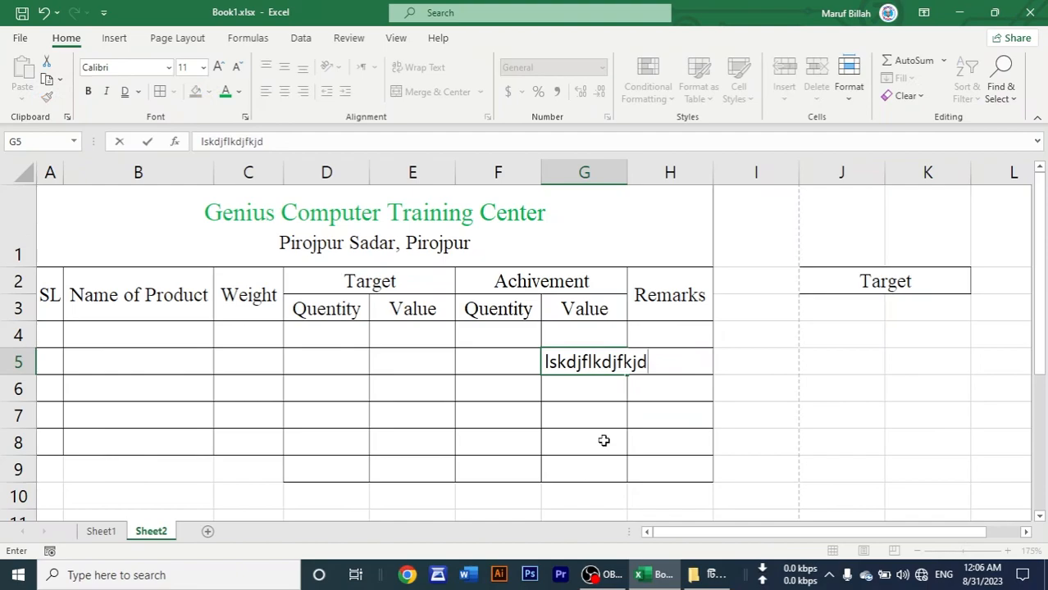
{"action": "left_click", "coordinate": [603, 496]}
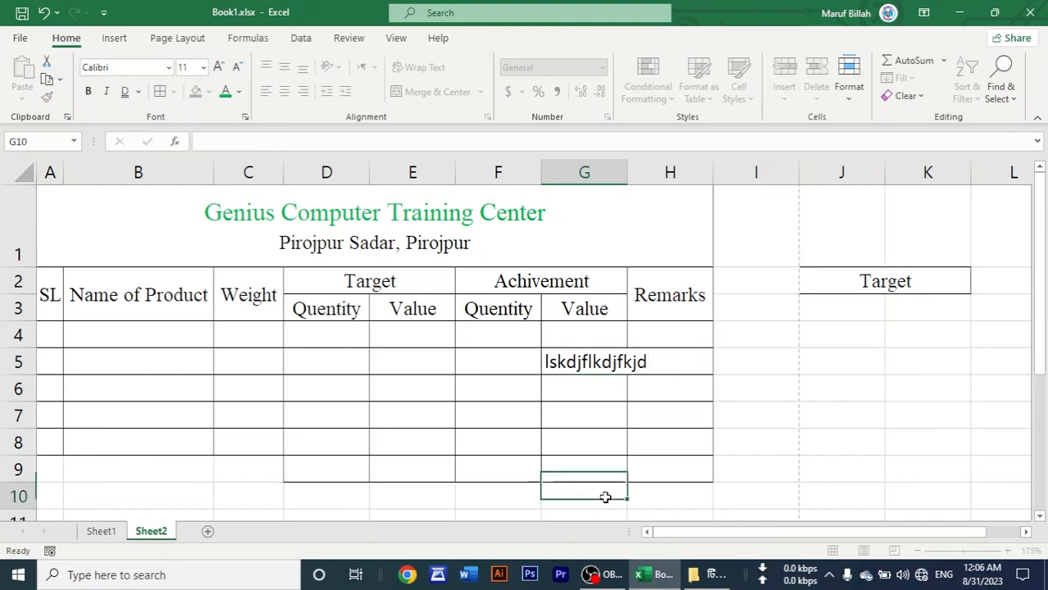
Step: Apply Wrap Text to the sample text in G5, and select cell A4 below the SL heading
{"action": "left_click", "coordinate": [604, 362]}
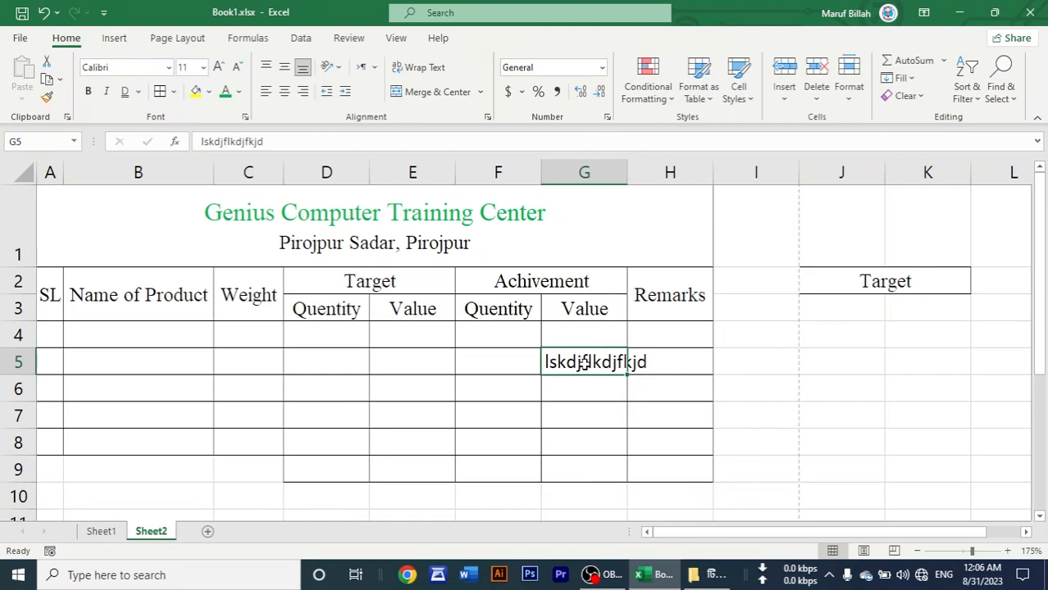
{"action": "left_click", "coordinate": [575, 407]}
{"action": "left_click", "coordinate": [572, 361]}
{"action": "left_click", "coordinate": [434, 73]}
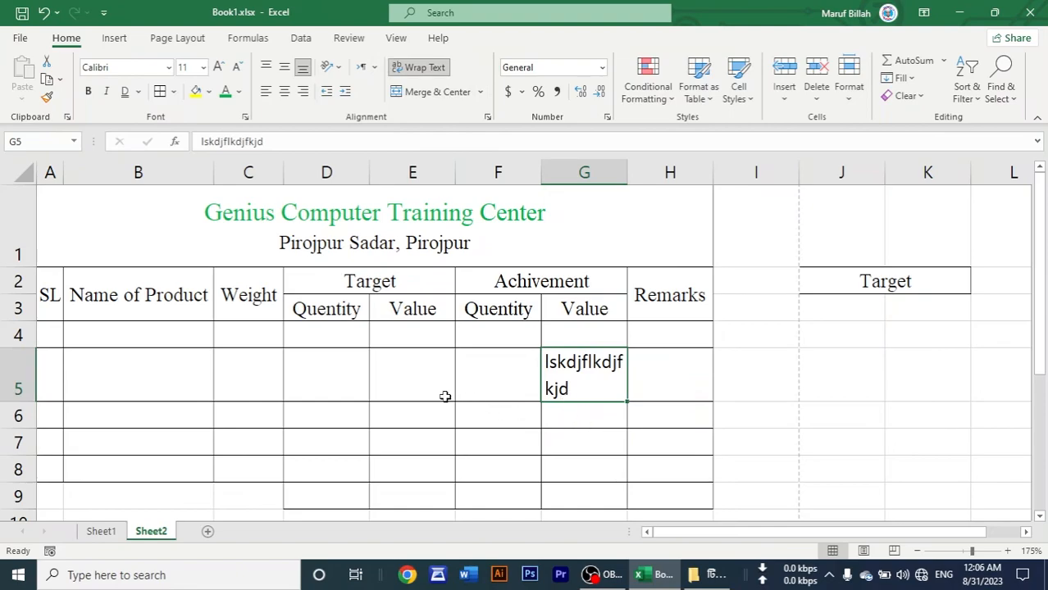
{"action": "left_click", "coordinate": [247, 374]}
{"action": "left_click", "coordinate": [45, 337]}
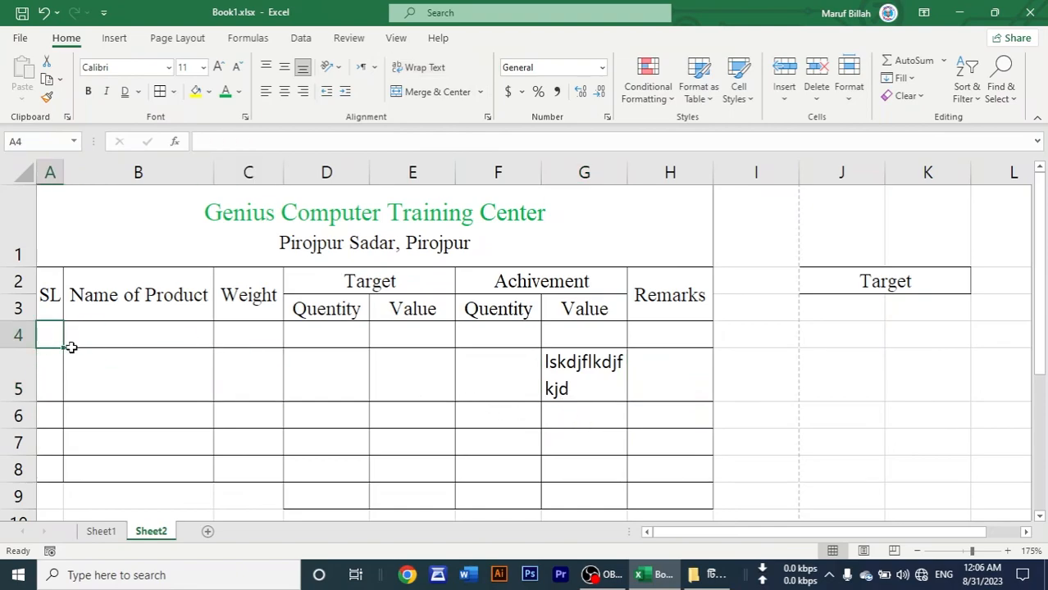
Step: Enter 01 in cell A4 under the SL heading, and set the number format of cells A4:A8 to Text
{"action": "type", "text": "01"}
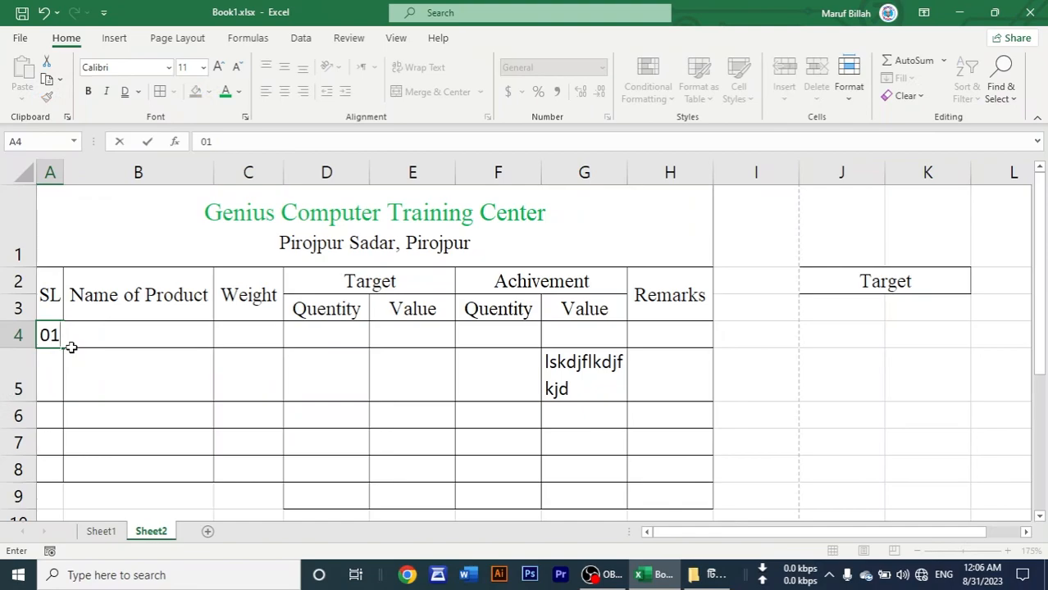
{"action": "key", "text": "Return"}
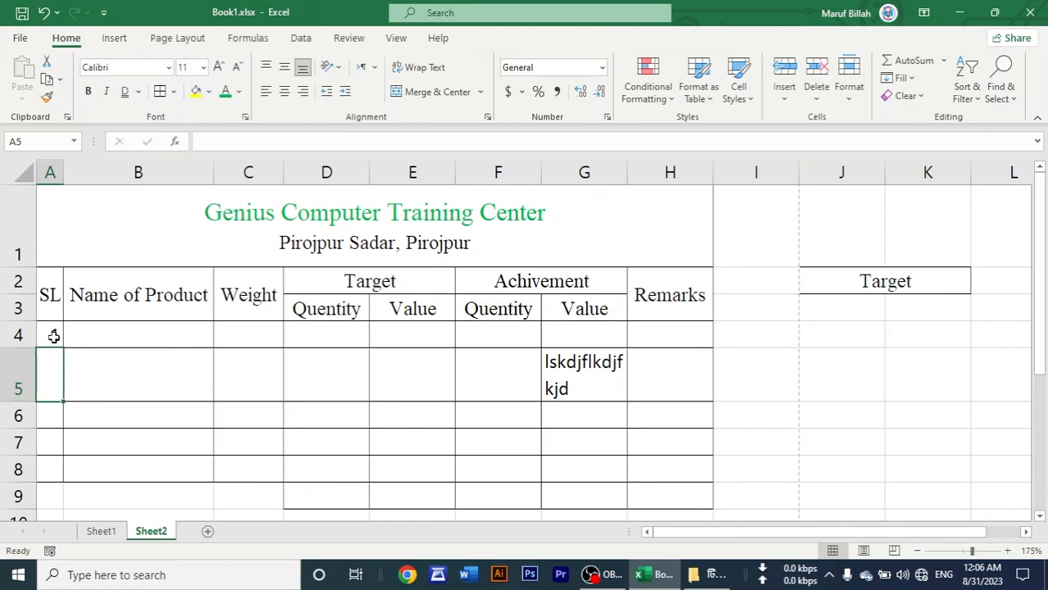
{"action": "left_click", "coordinate": [55, 336]}
{"action": "left_click_drag", "start_coordinate": [55, 336], "coordinate": [53, 469]}
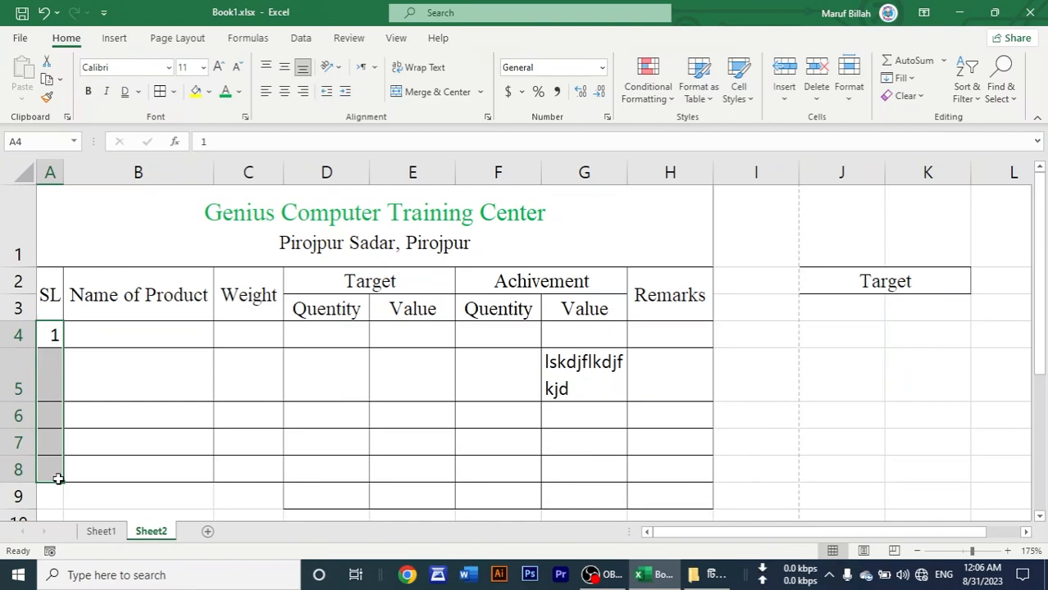
{"action": "left_click", "coordinate": [601, 72]}
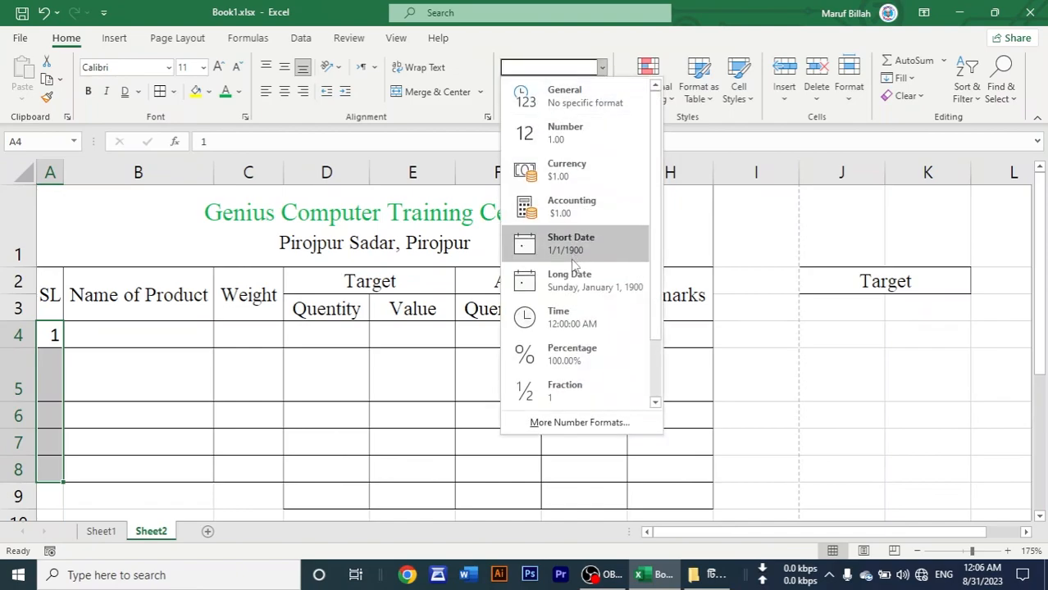
{"action": "scroll", "coordinate": [578, 286], "scroll_direction": "down", "scroll_amount": 2}
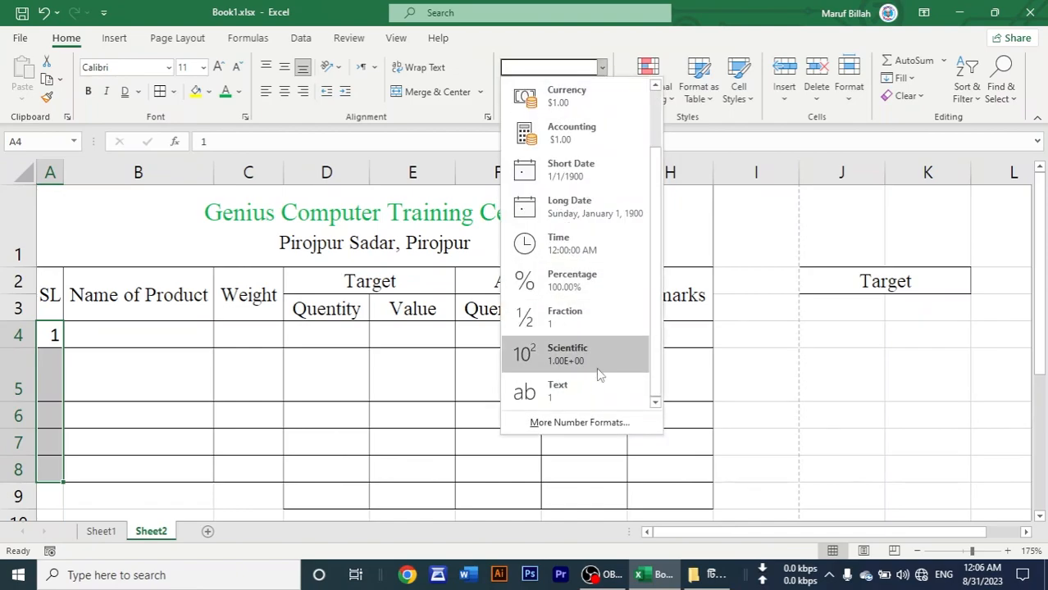
{"action": "left_click", "coordinate": [546, 396]}
Step: Enter the serial numbers 01, 02, 03, 04 and 05 in cells A4 to A8 of the SL column
{"action": "left_click", "coordinate": [41, 336]}
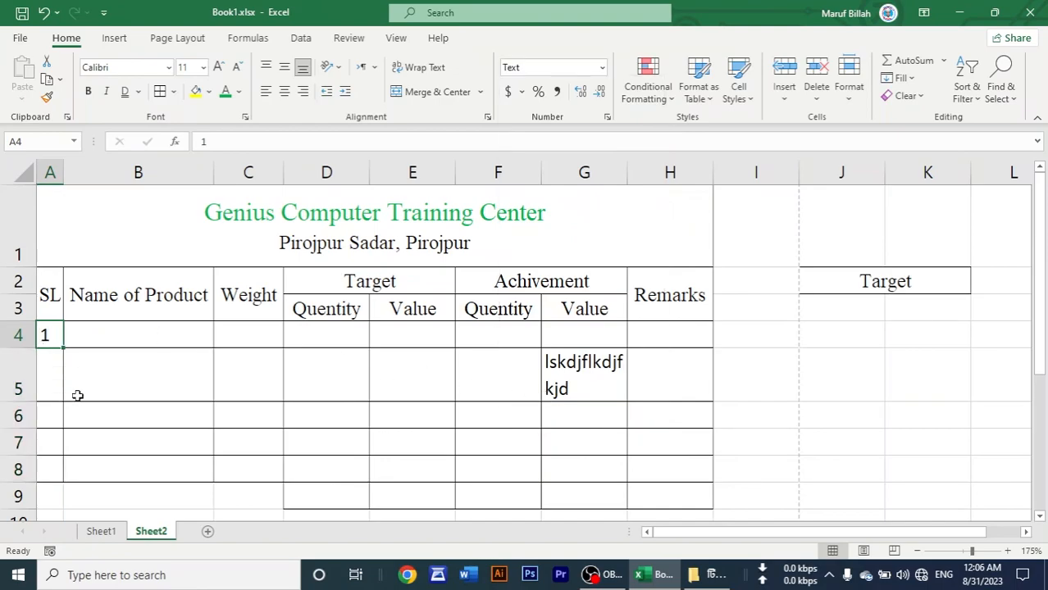
{"action": "type", "text": "01"}
{"action": "key", "text": "Return"}
{"action": "type", "text": "02"}
{"action": "key", "text": "Return"}
{"action": "type", "text": "03"}
{"action": "key", "text": "Return"}
{"action": "type", "text": "04"}
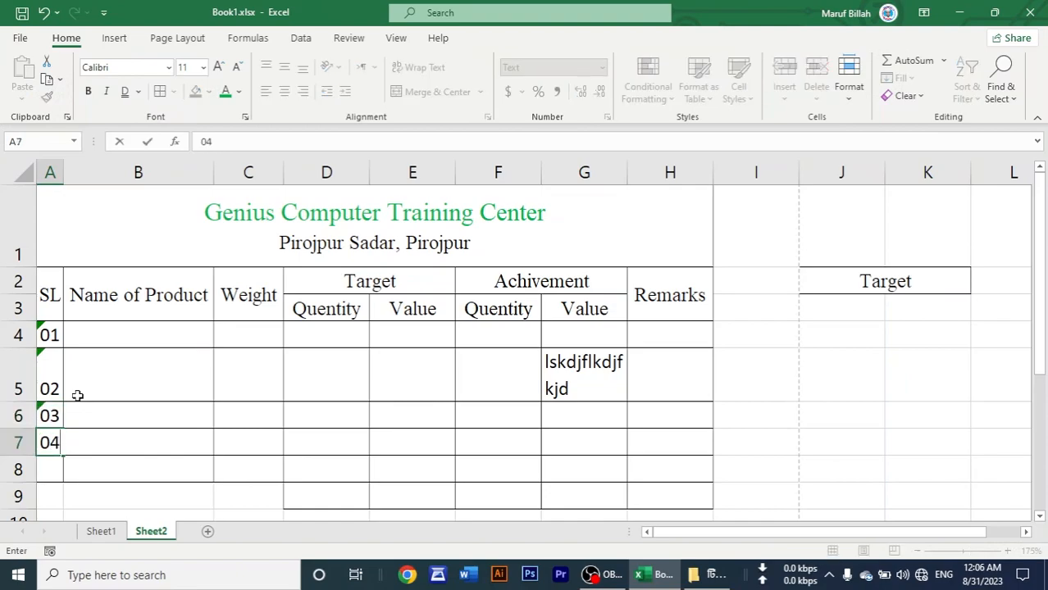
{"action": "key", "text": "Return"}
{"action": "type", "text": "05"}
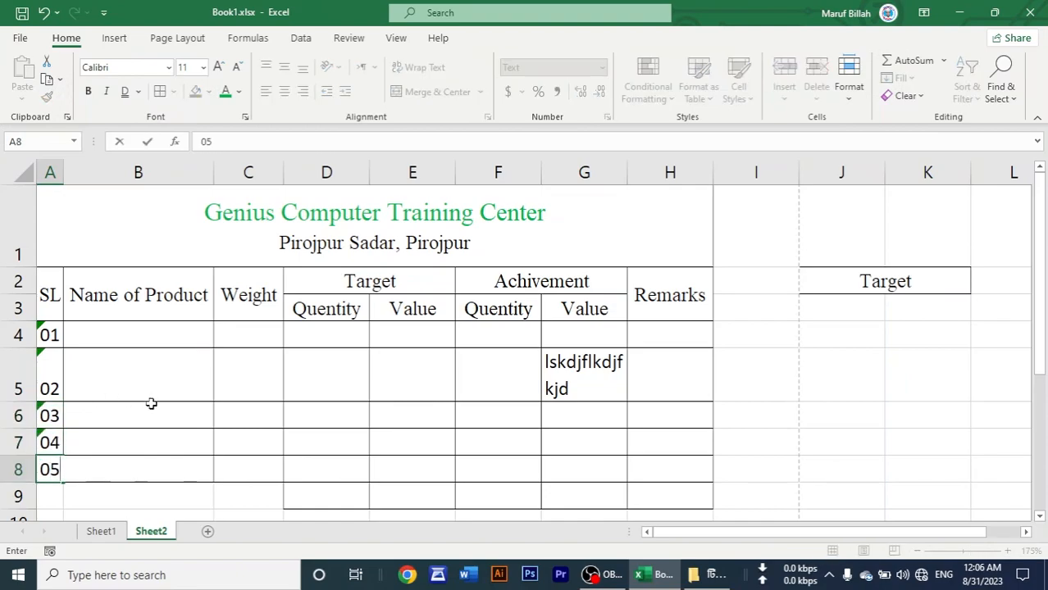
{"action": "left_click", "coordinate": [195, 434]}
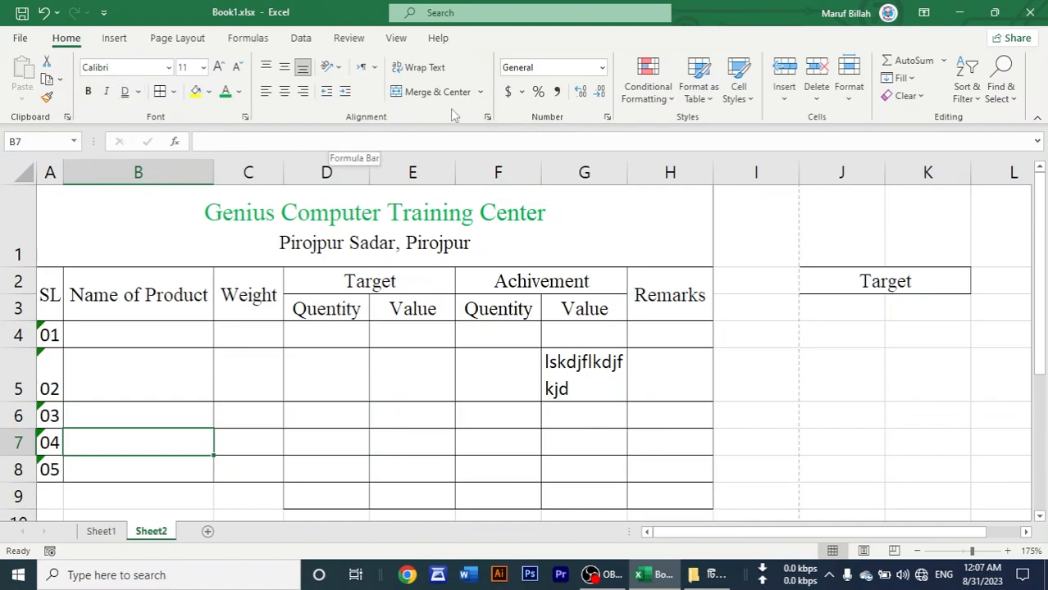
{"action": "left_click", "coordinate": [496, 359]}
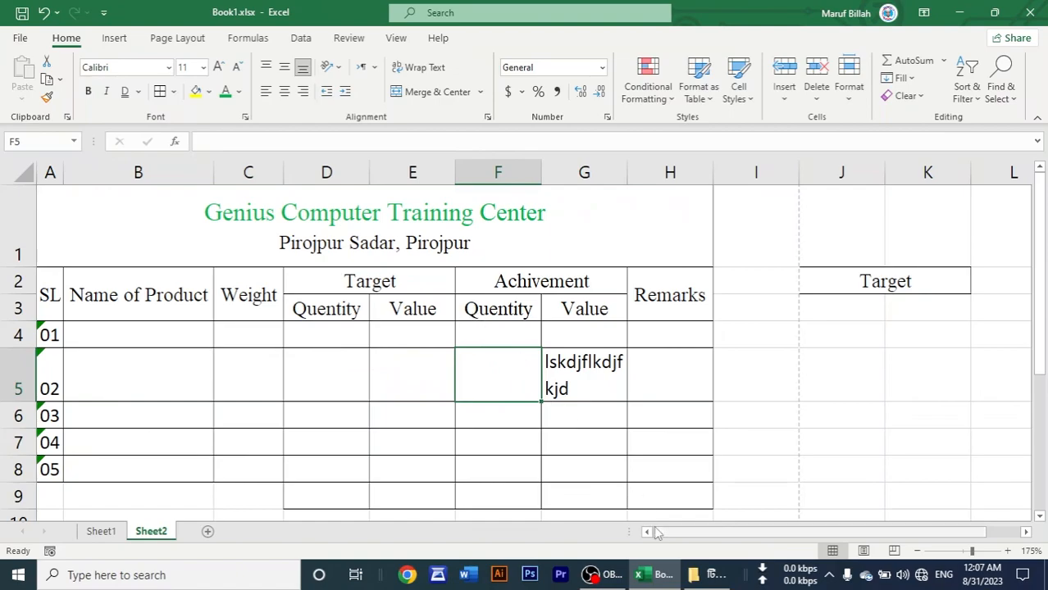
{"action": "left_click", "coordinate": [547, 471]}
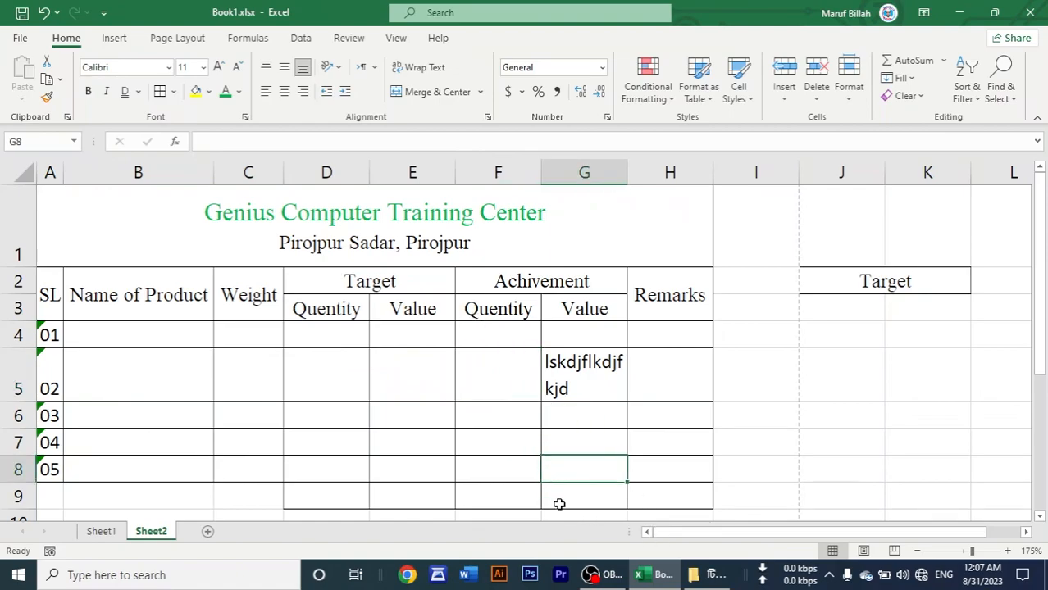